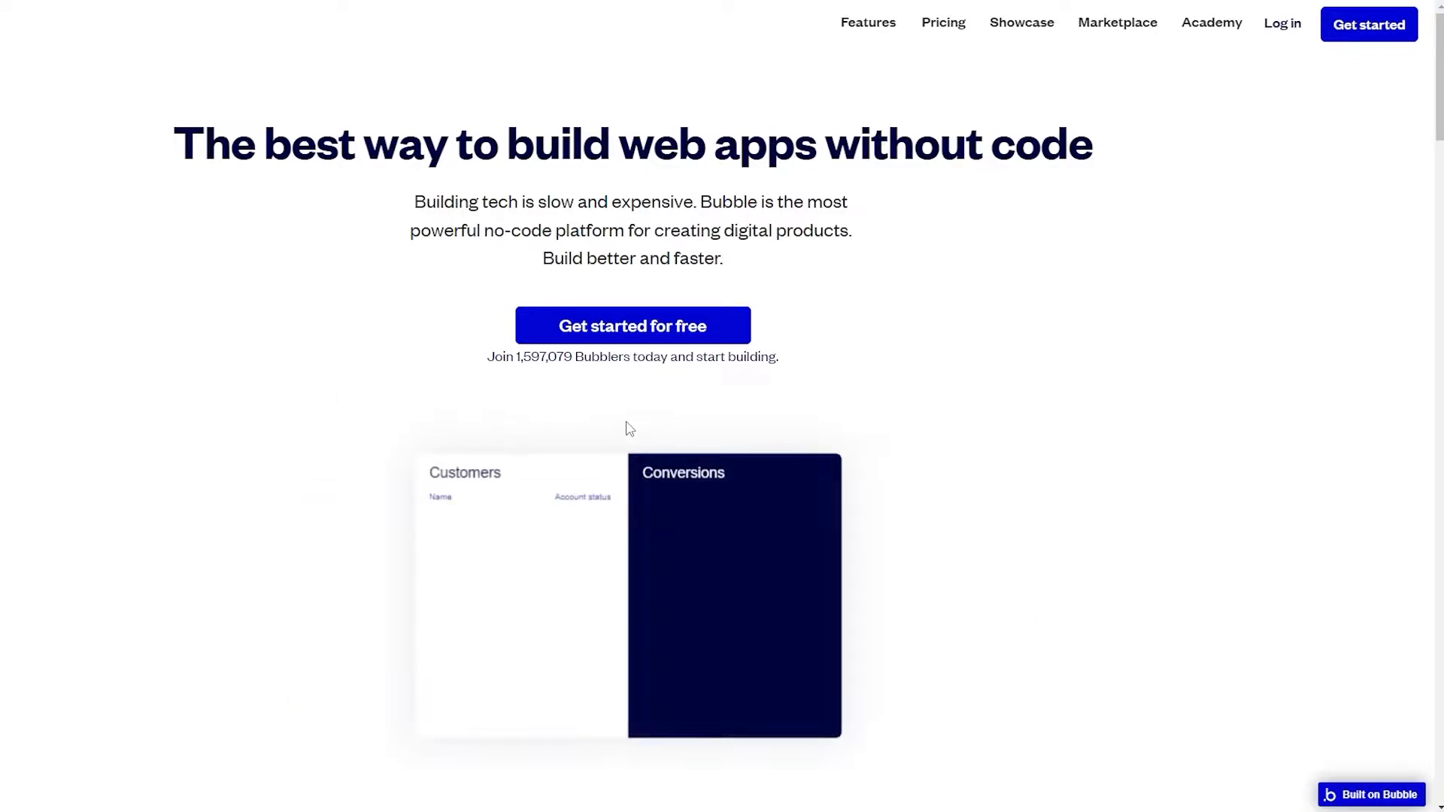
Step: Look through the Bubble homepage's feature overview, from the product demo to the full-functionality section
scroll(413, 391, "down", 5)
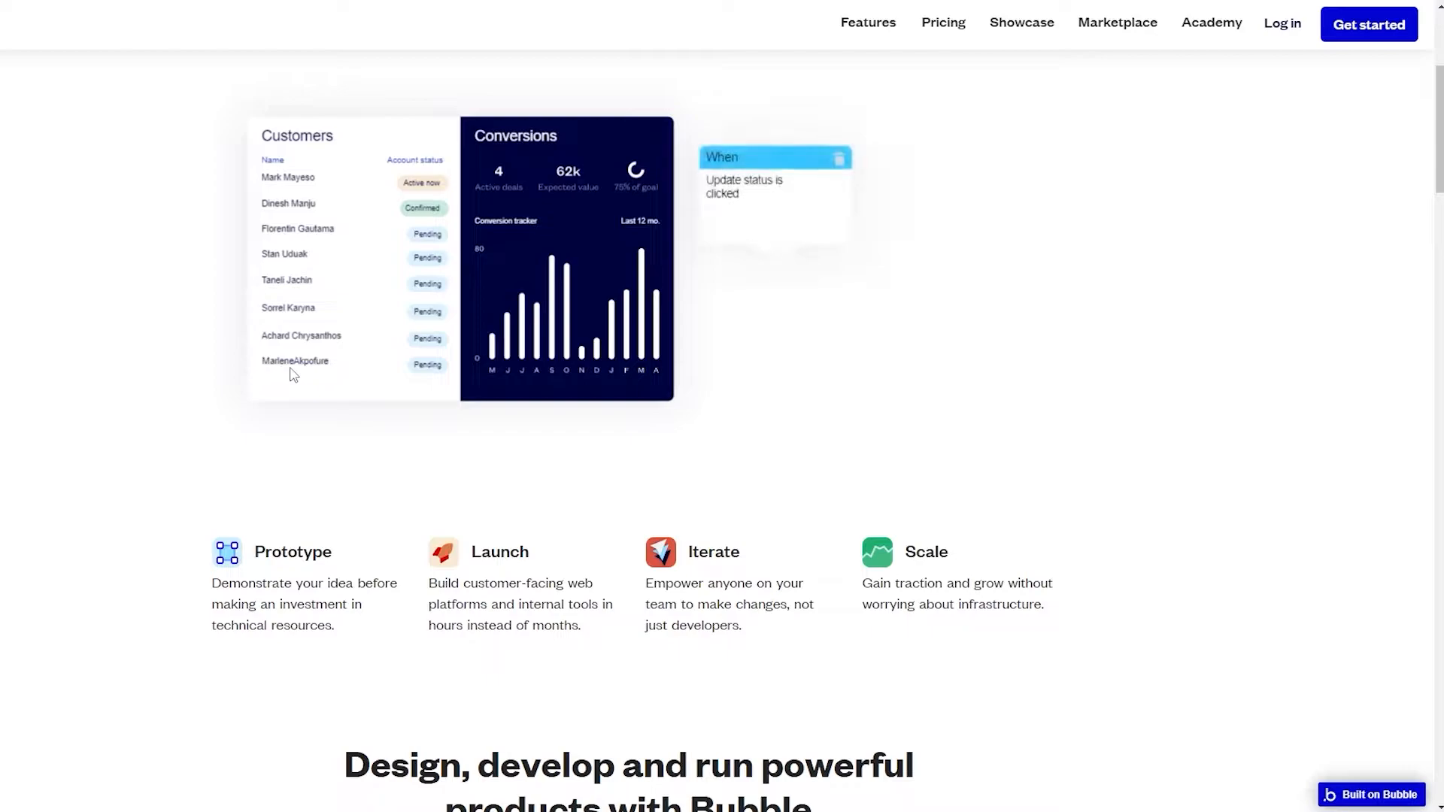
scroll(294, 377, "down", 1)
scroll(293, 391, "down", 1)
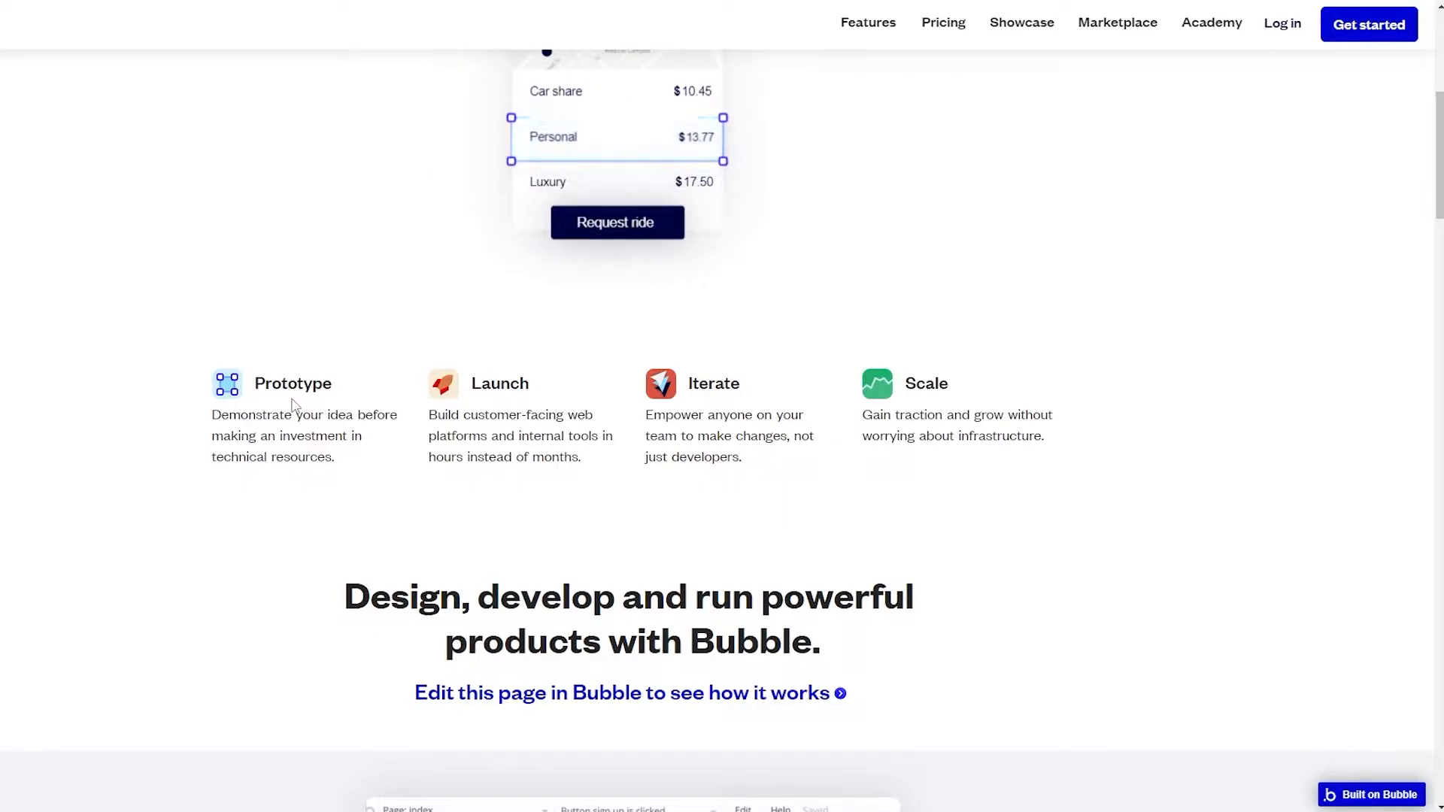
scroll(293, 406, "down", 2)
scroll(311, 451, "down", 5)
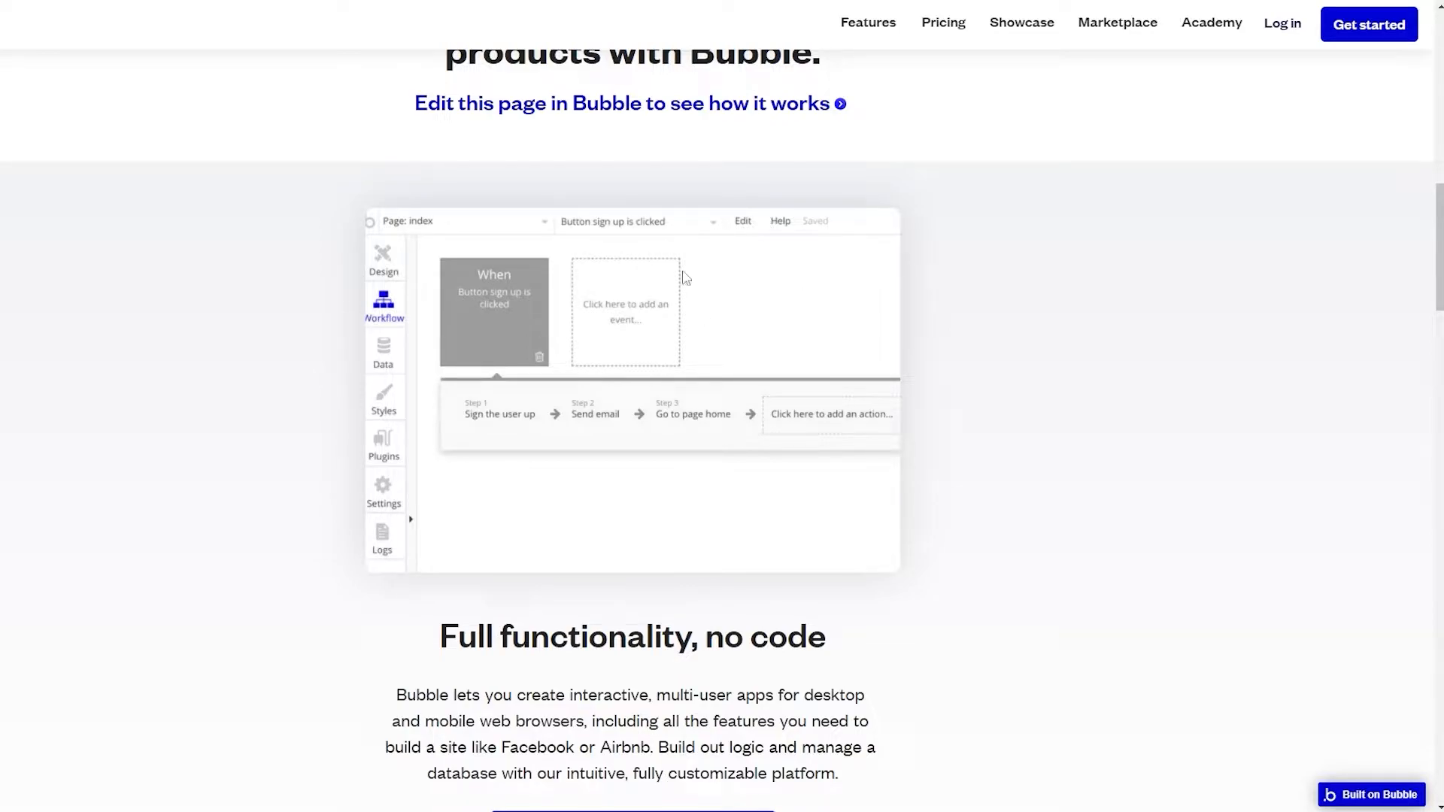
scroll(471, 503, "down", 2)
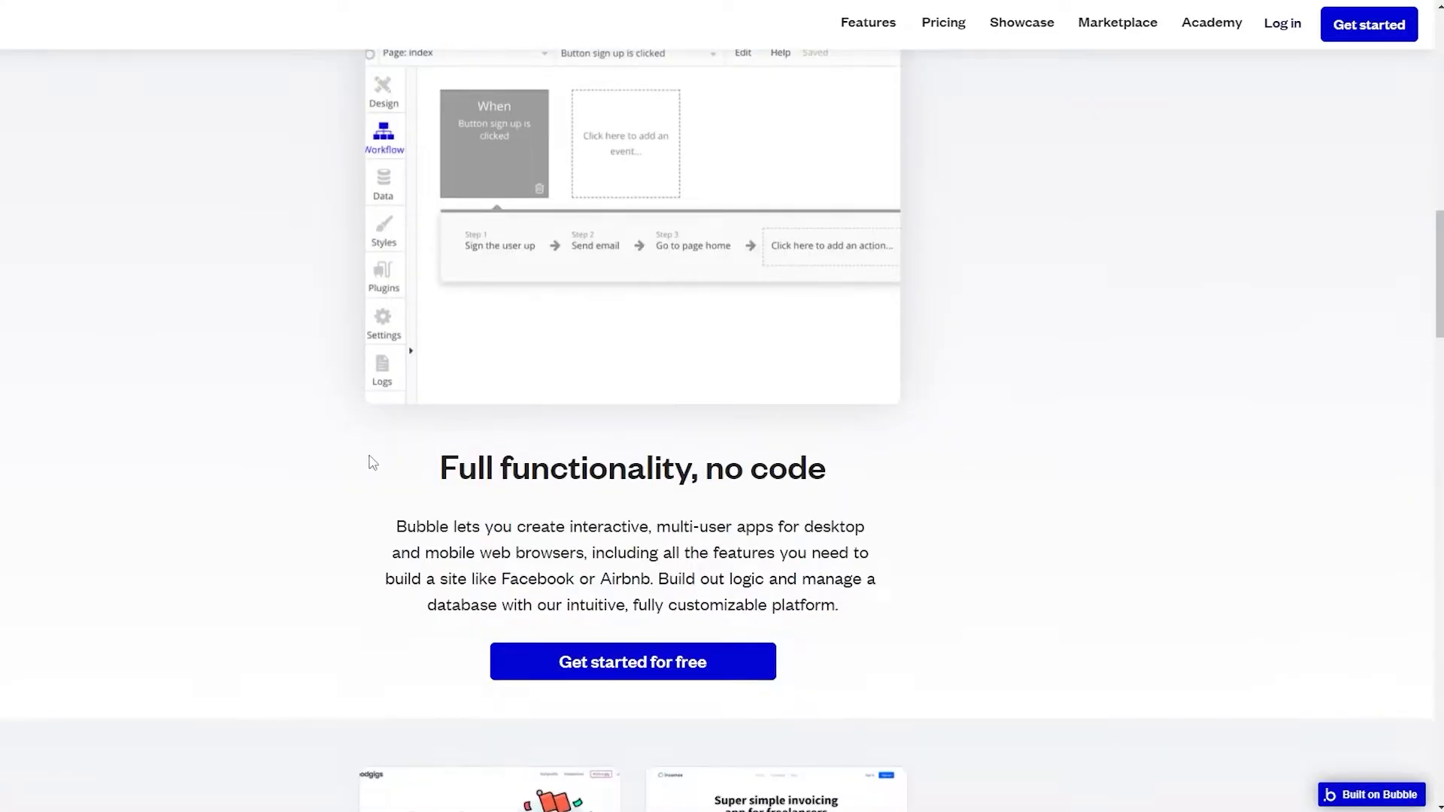
scroll(353, 476, "up", 10)
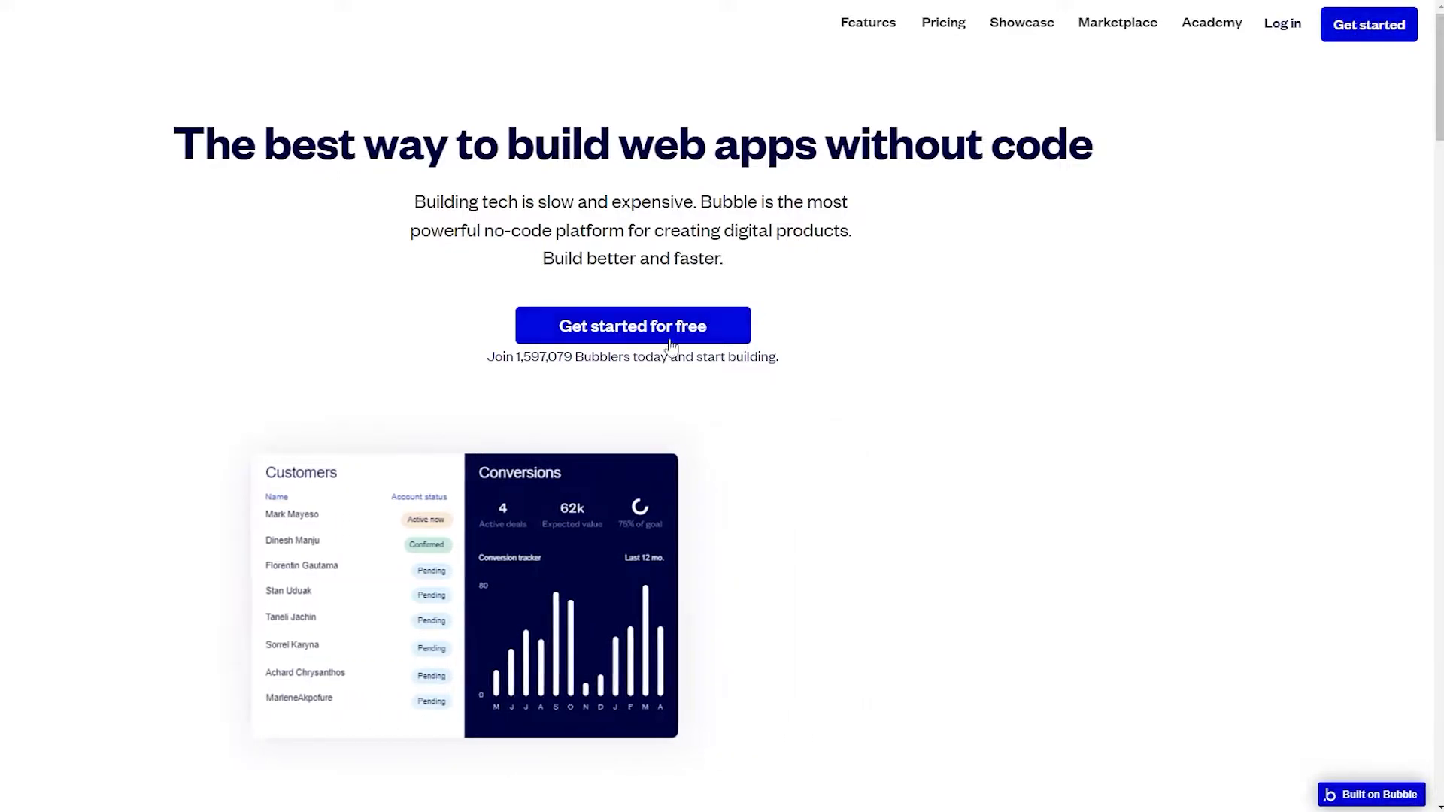
Step: Start getting set up with Bubble and agree to its terms, privacy policy and use of cookies
left_click(1367, 34)
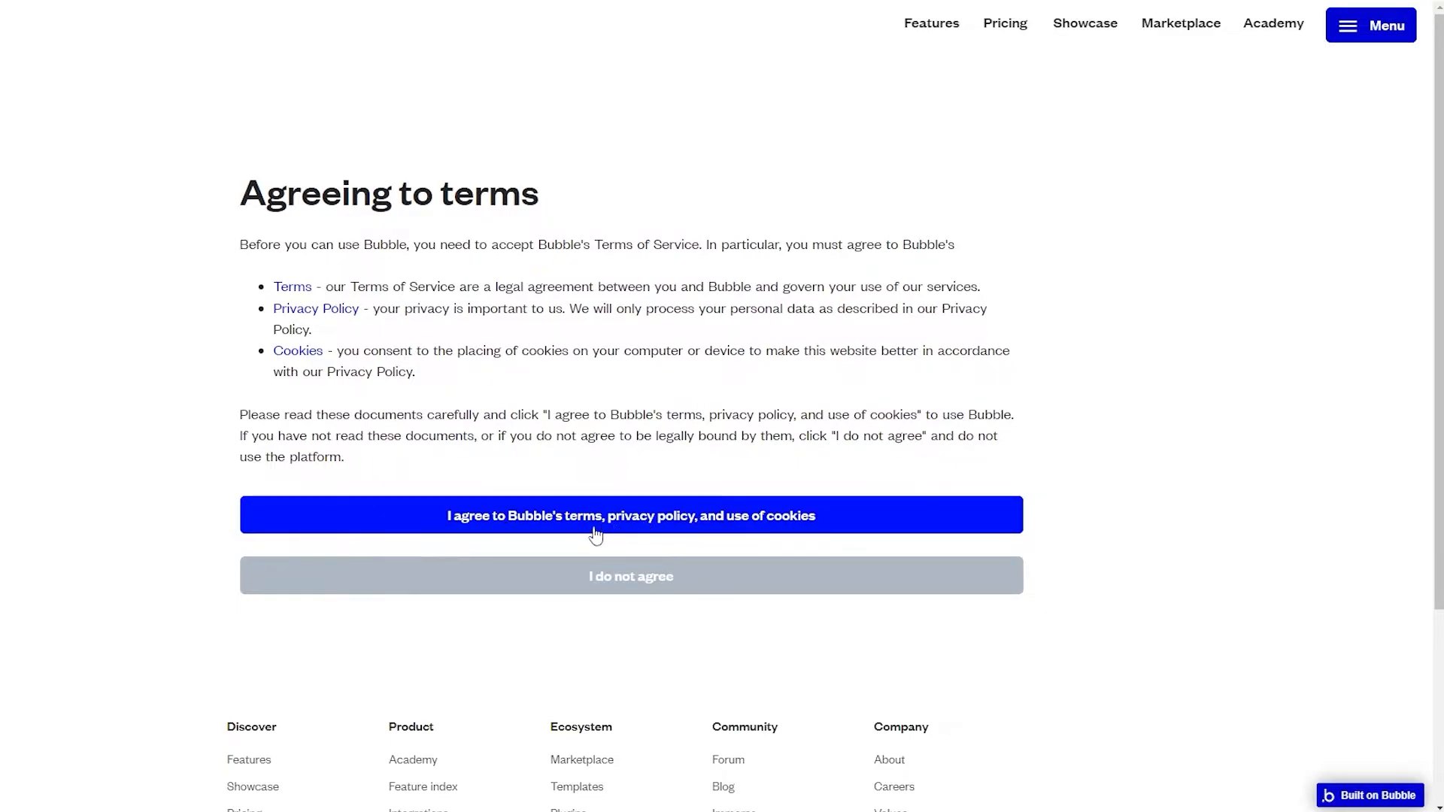
left_click(674, 526)
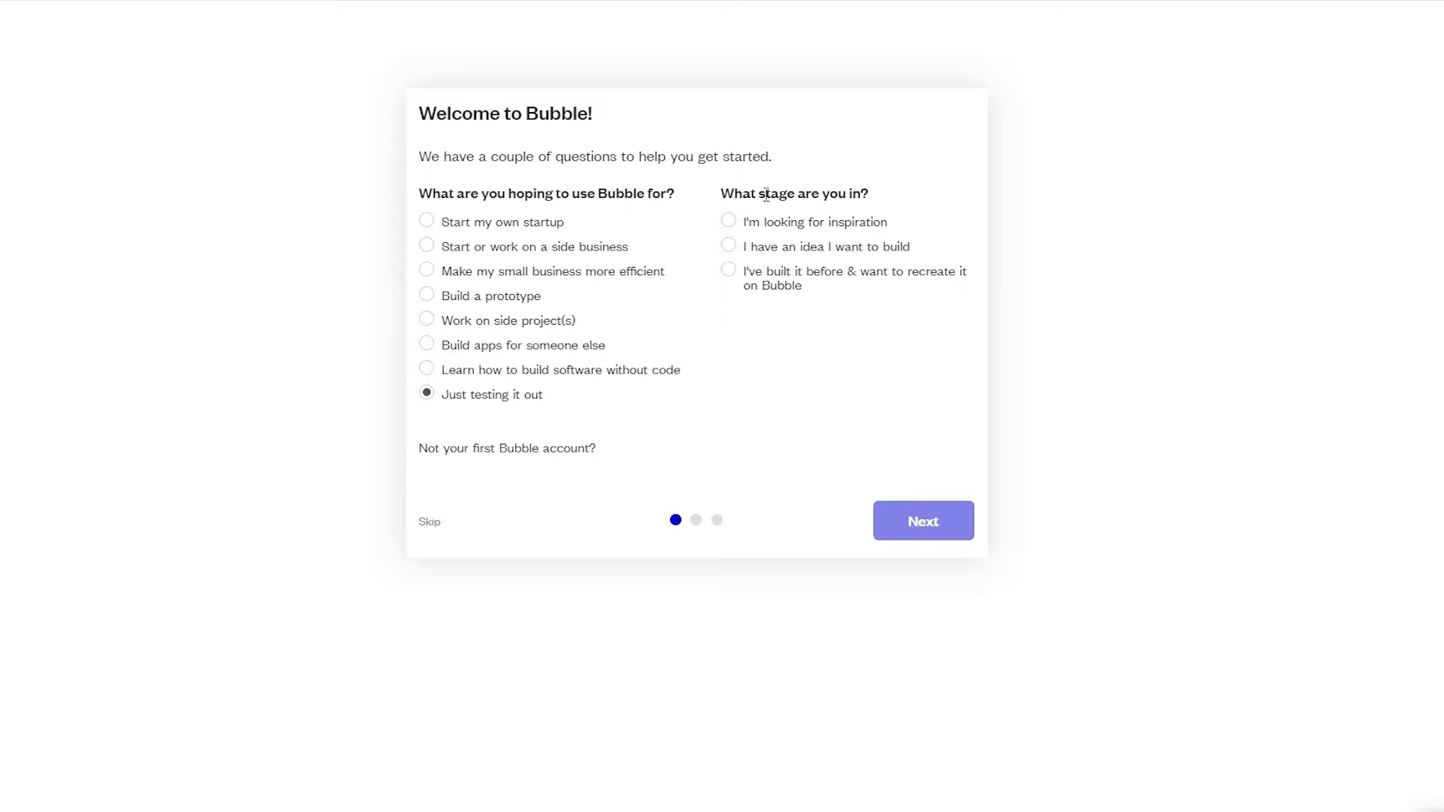
Step: Submit the welcome survey with Just testing it out, I'm looking for inspiration, None of these describes me, Friends or colleagues, and Myself
left_click(736, 224)
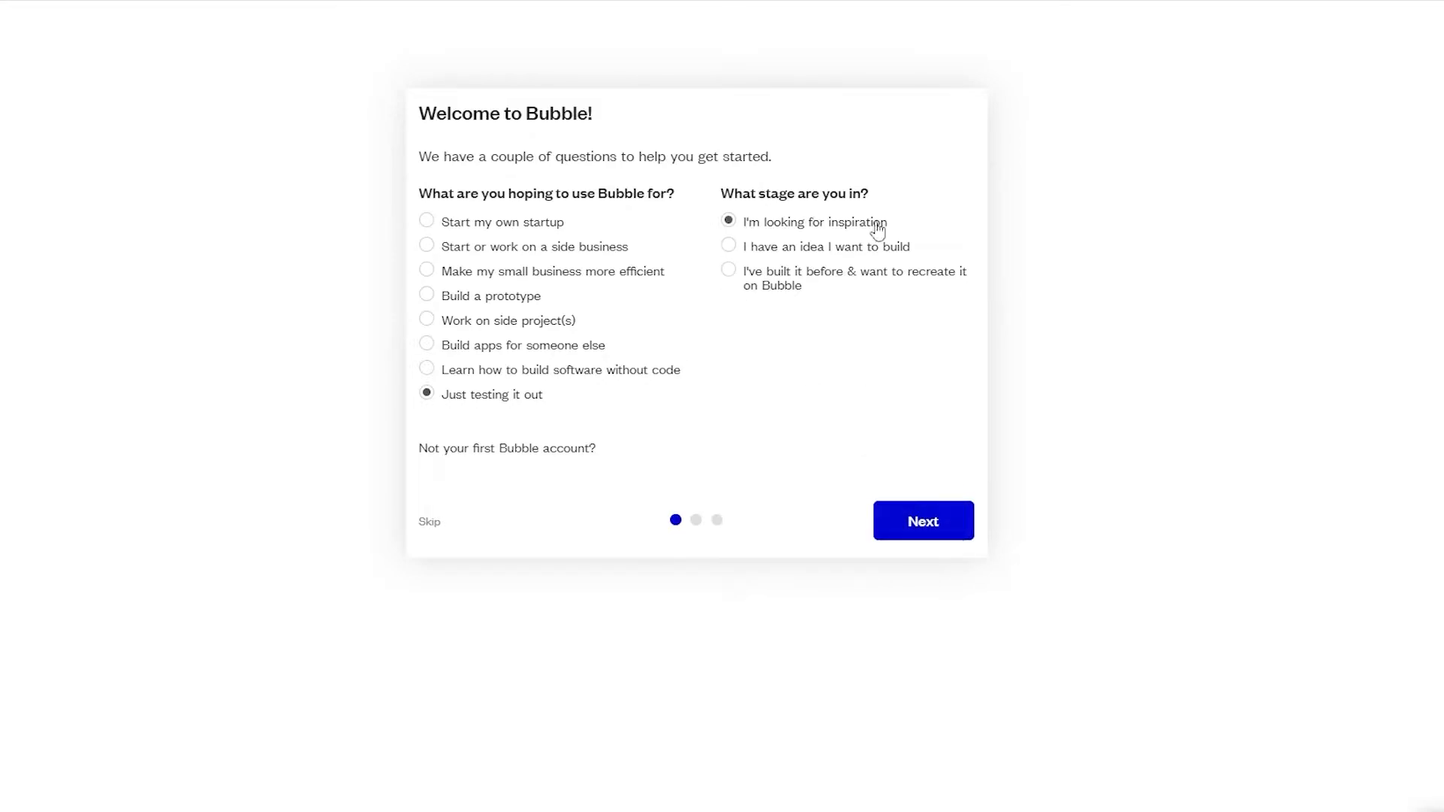
left_click(917, 524)
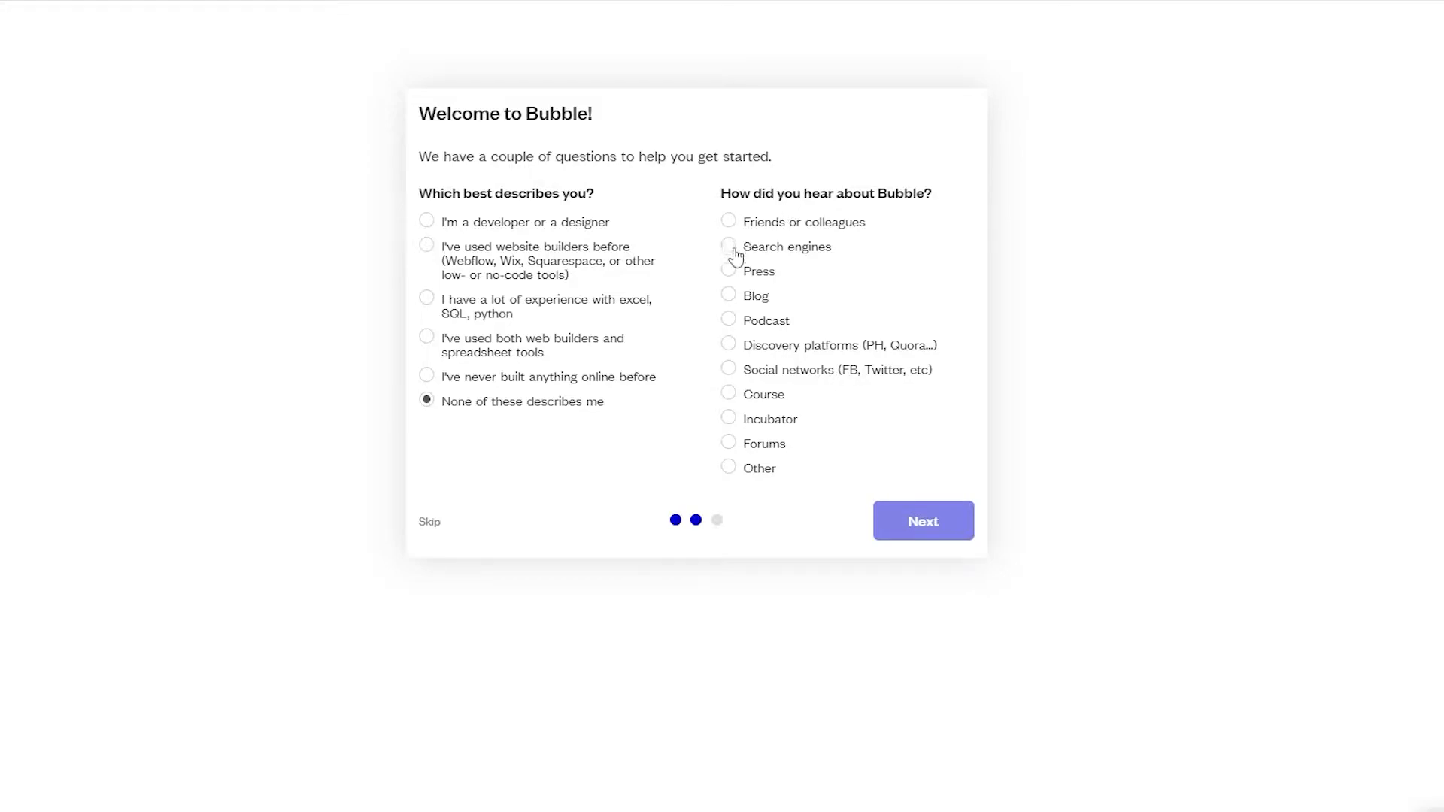
left_click(735, 223)
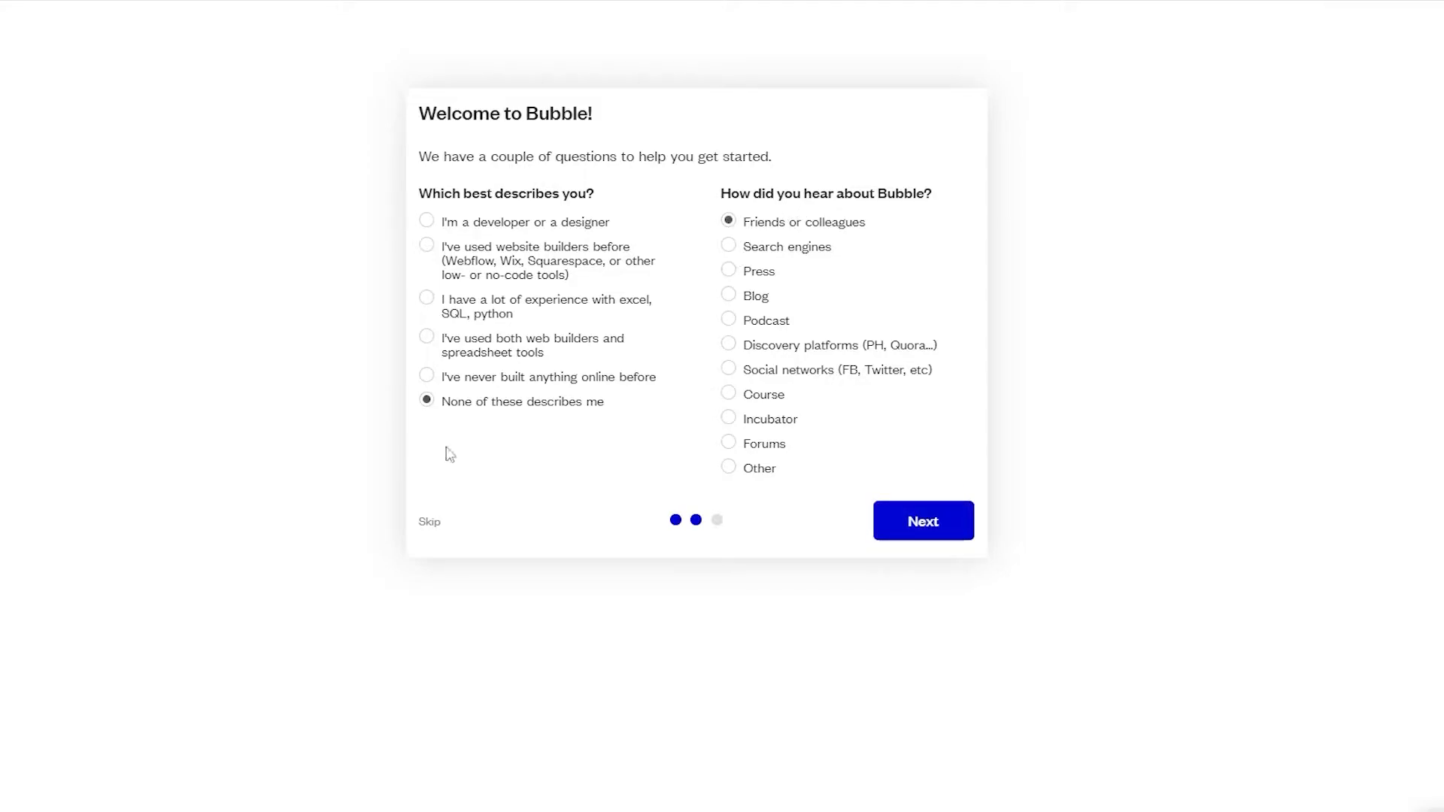
left_click(914, 529)
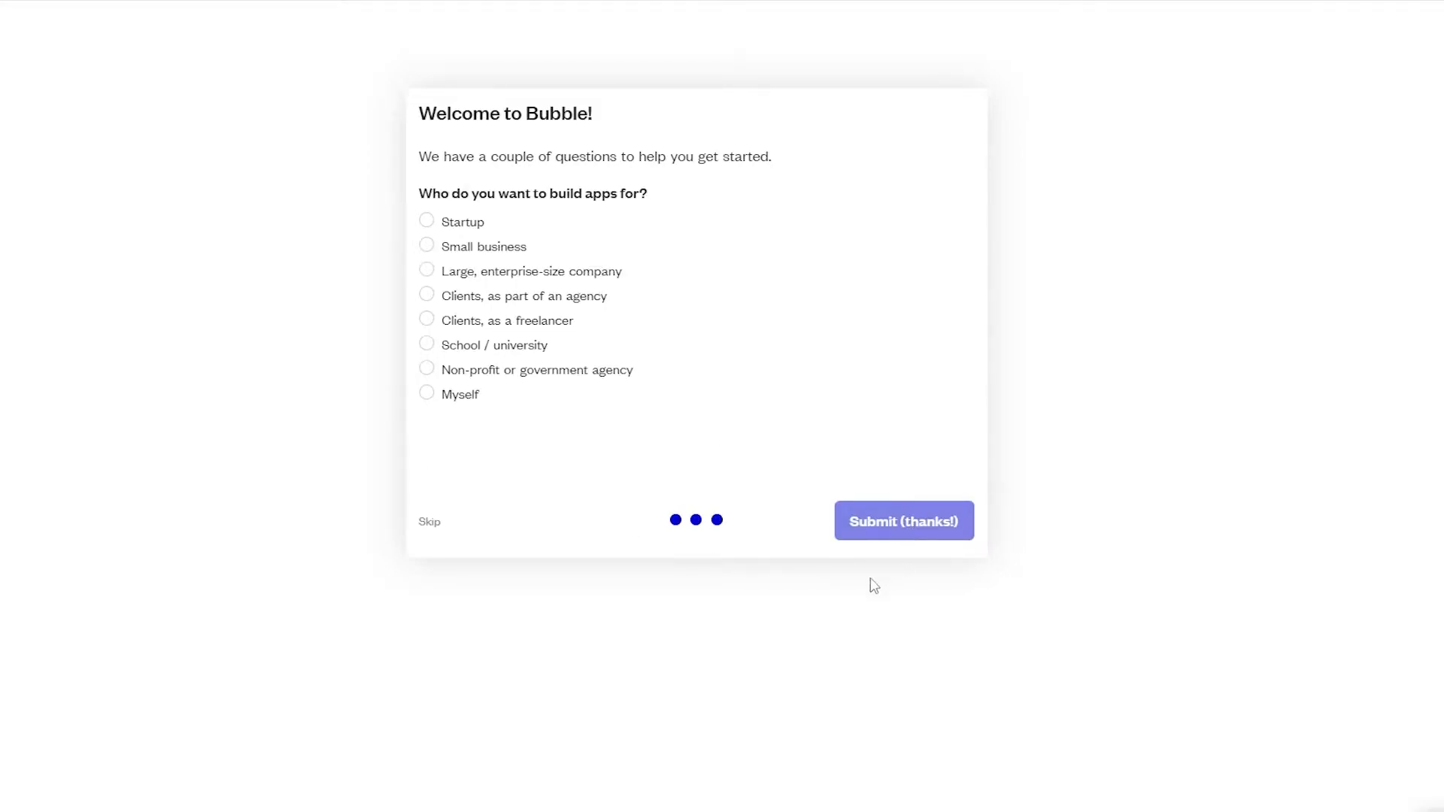
left_click(454, 398)
left_click(911, 532)
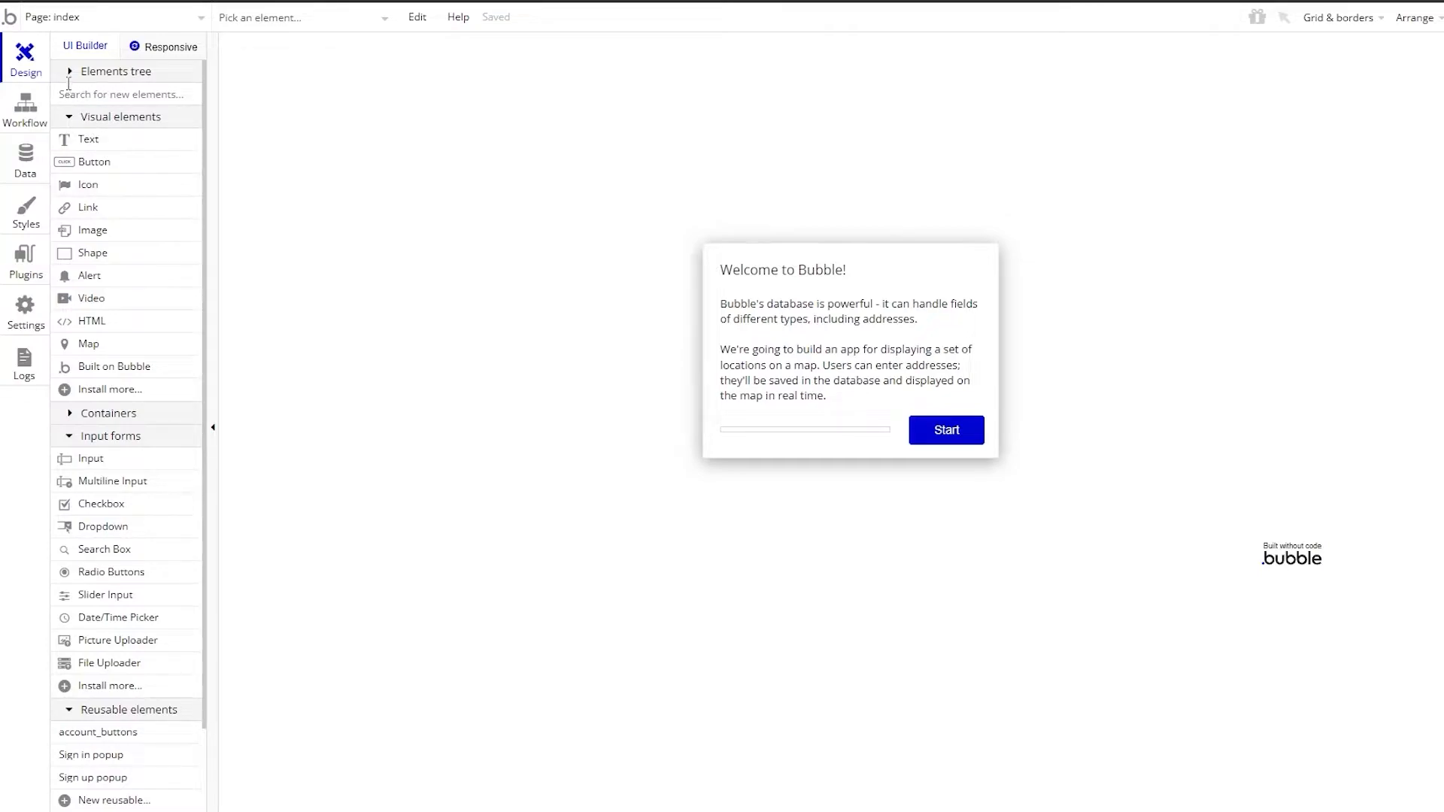
Step: Examine the editor's element palette and its Workflow, Data, Styles, Plugins, Settings and Logs sections, and return to the page design
scroll(100, 222, "down", 2)
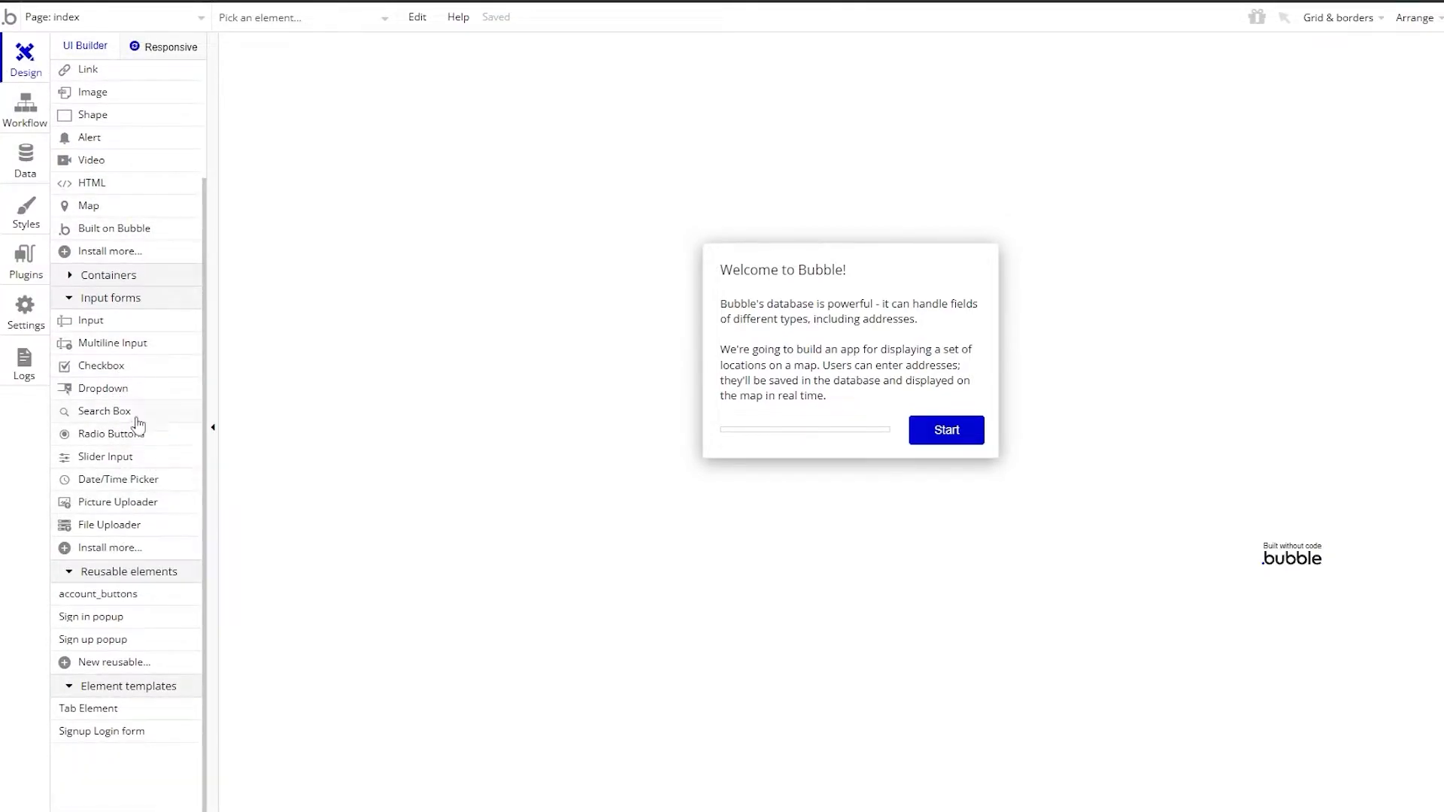
left_click_drag(79, 394, 112, 394)
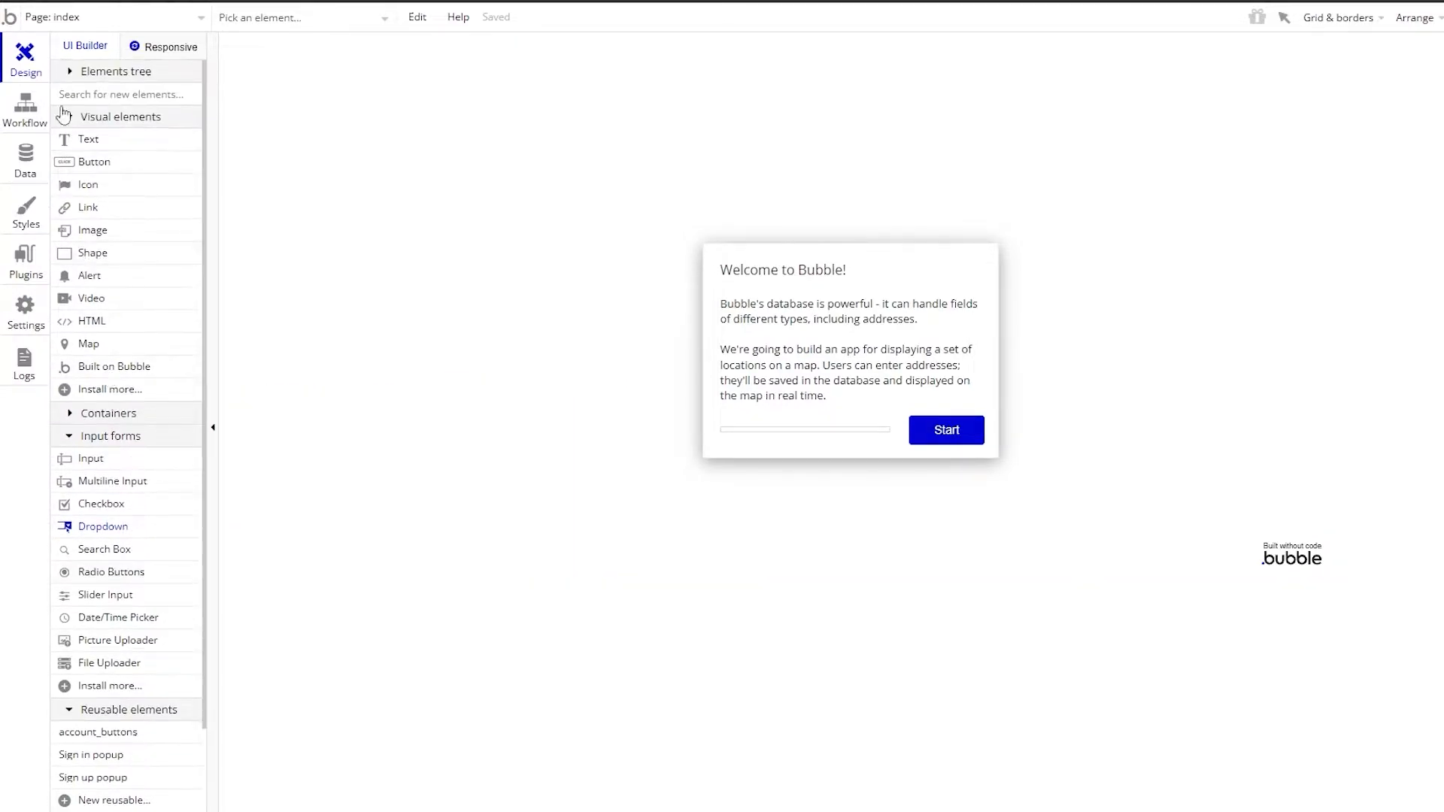
left_click(25, 107)
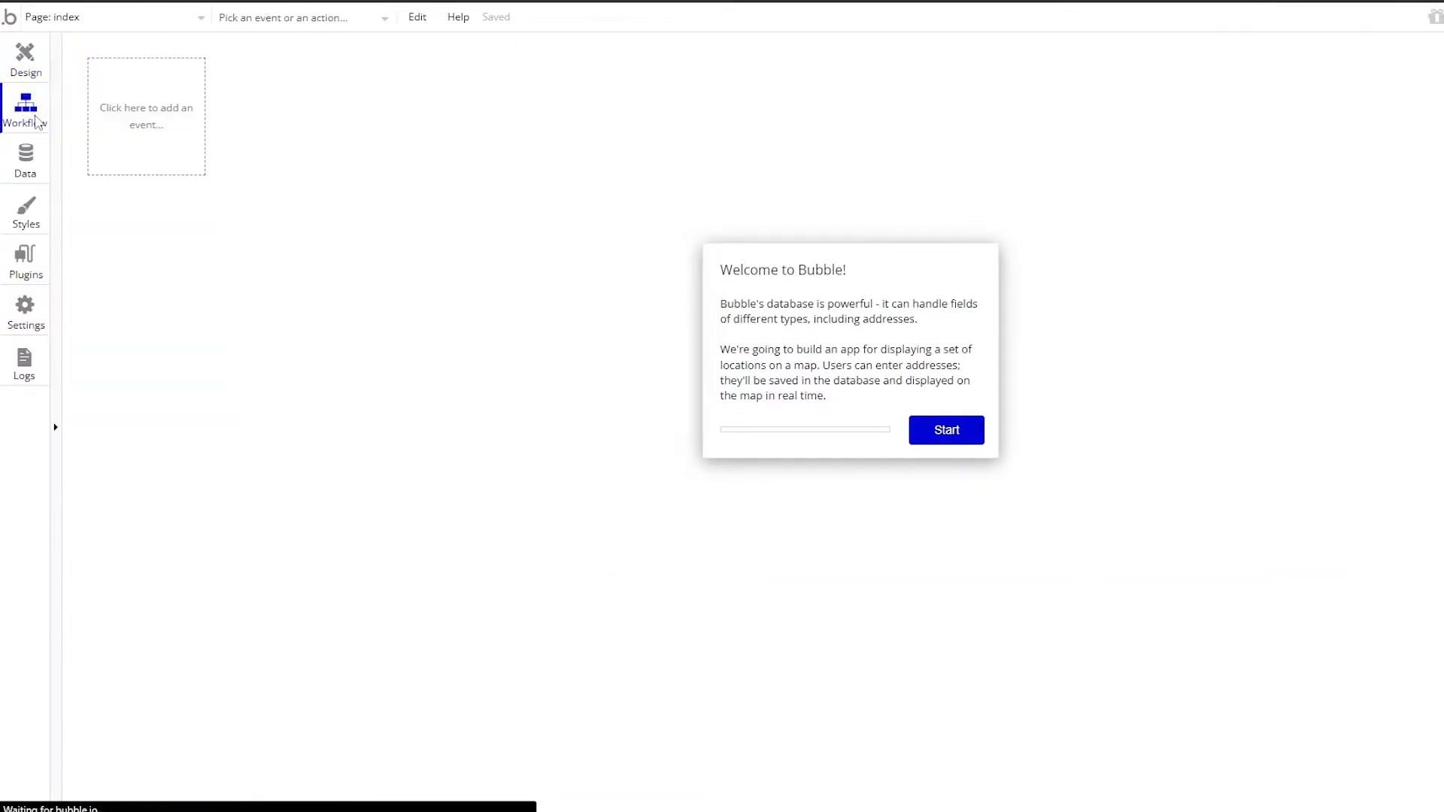
left_click(31, 174)
left_click(28, 213)
left_click(31, 254)
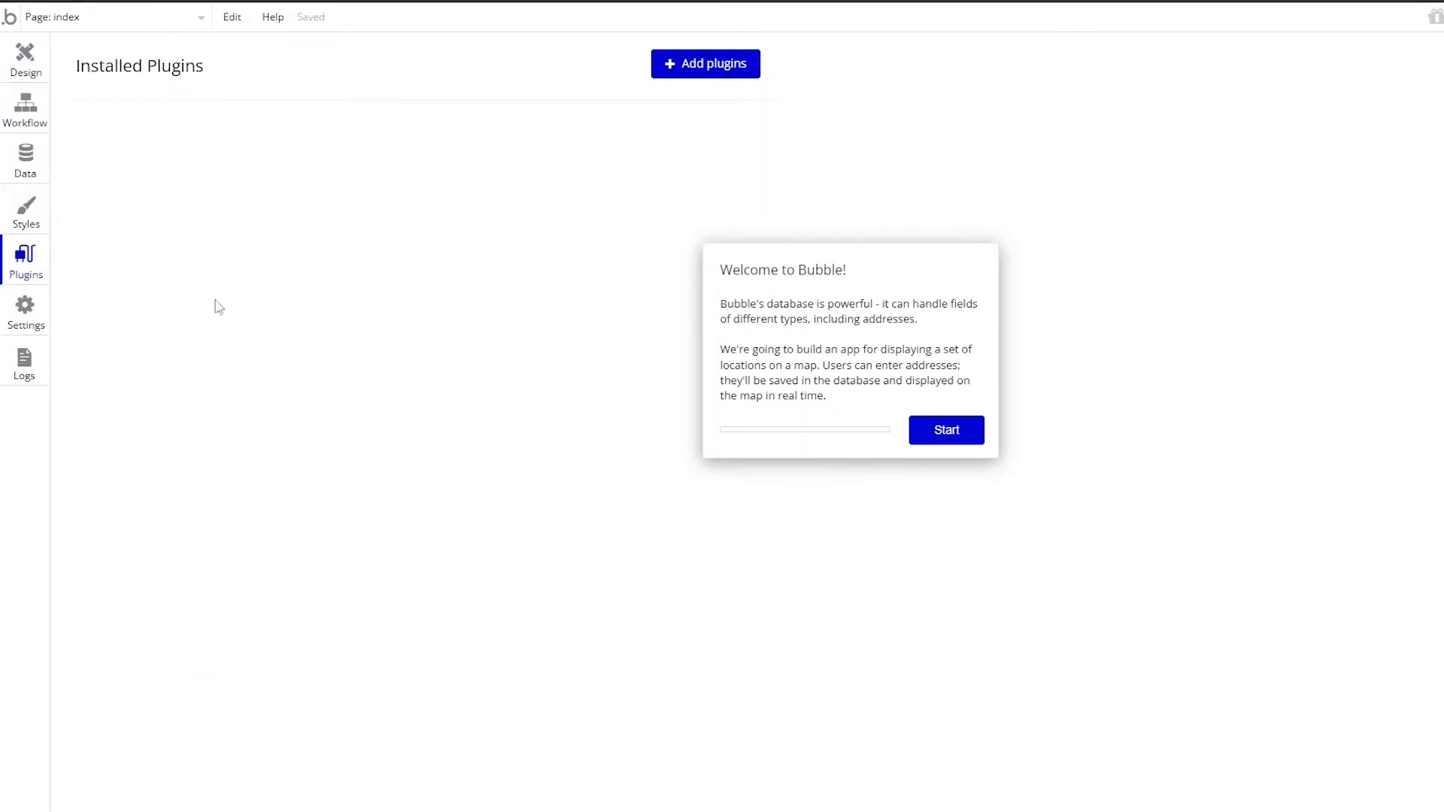
left_click(30, 320)
left_click(29, 370)
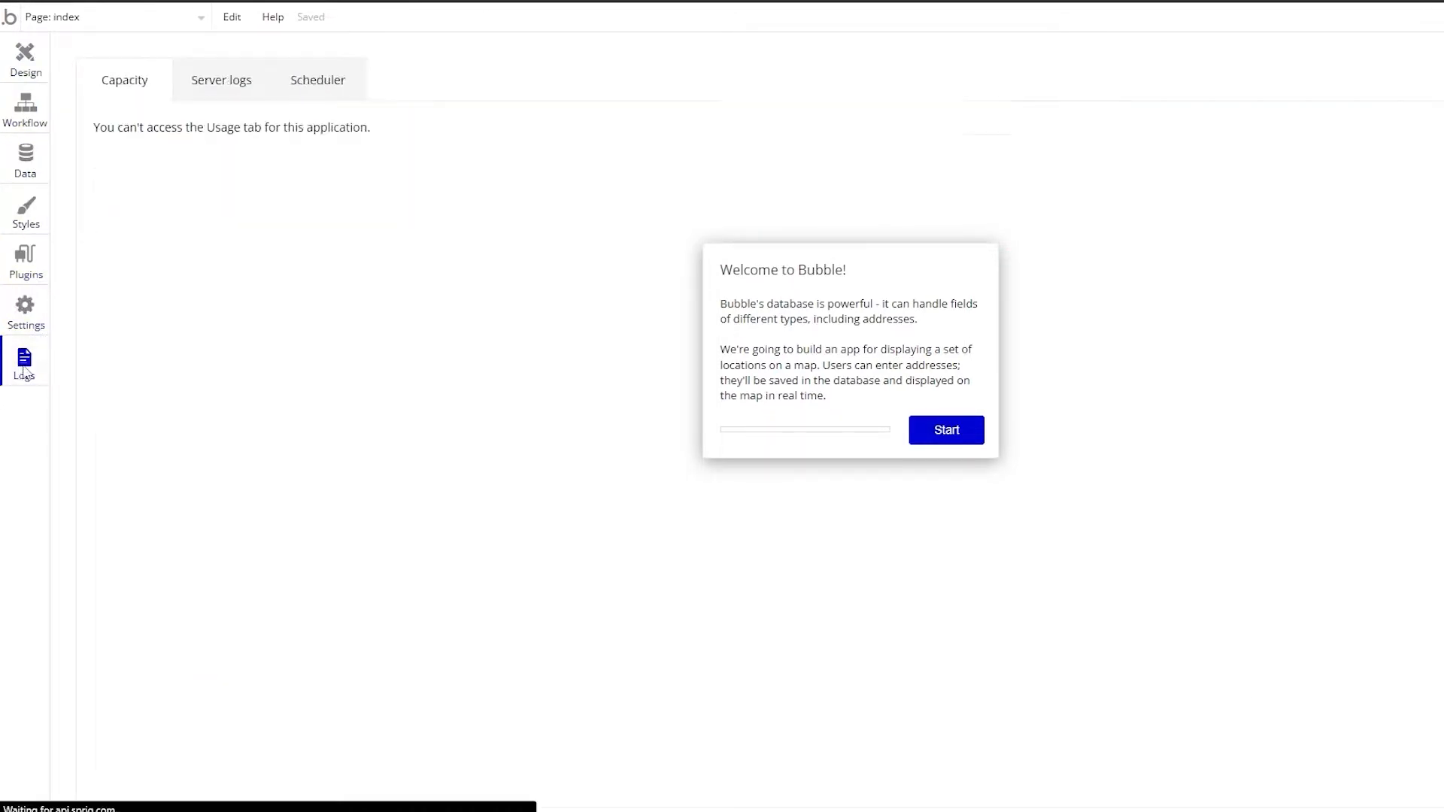
left_click(25, 75)
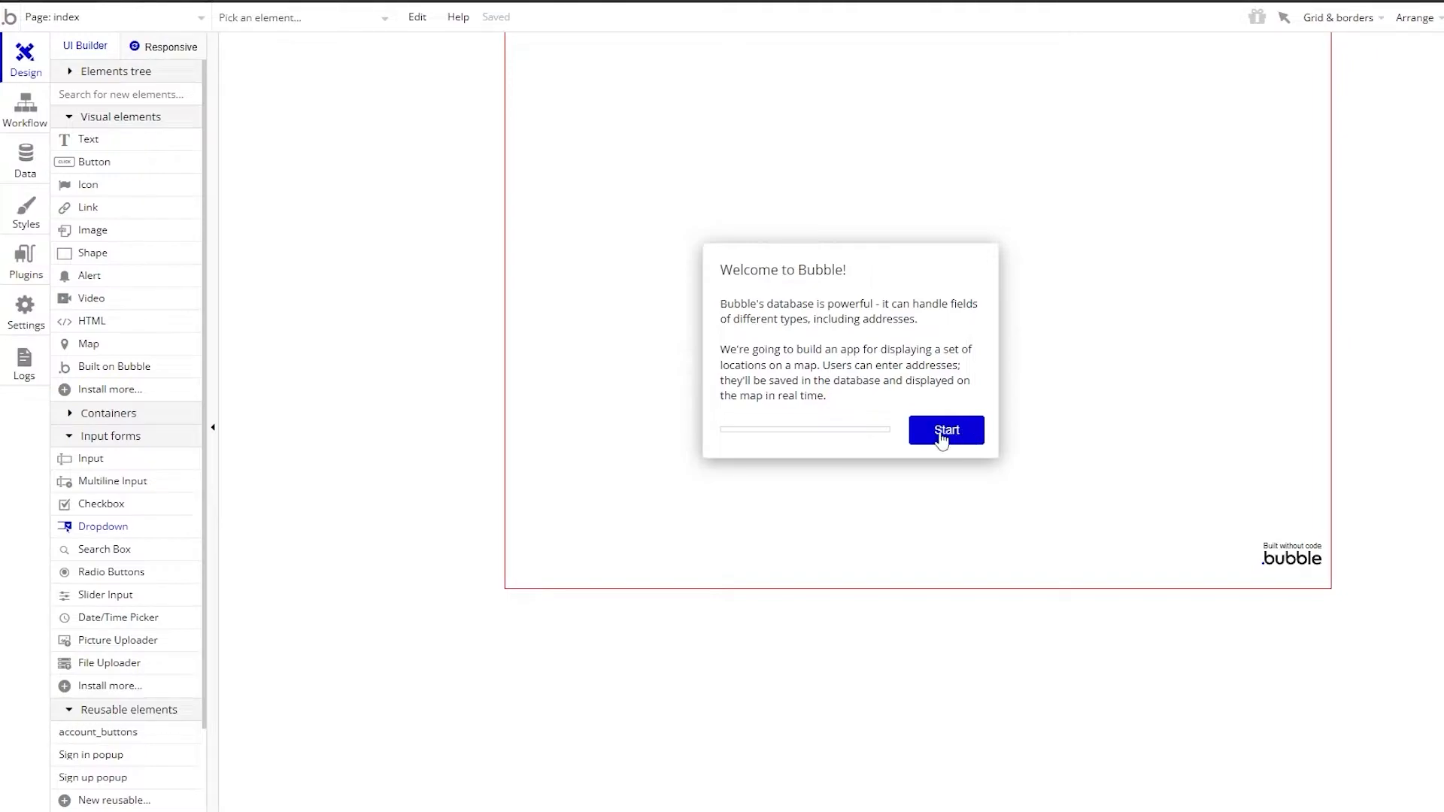
Step: Start the guided map-app lesson and place a 250 by 45 dropdown on the index page
left_click(941, 435)
left_click(948, 355)
left_click(947, 354)
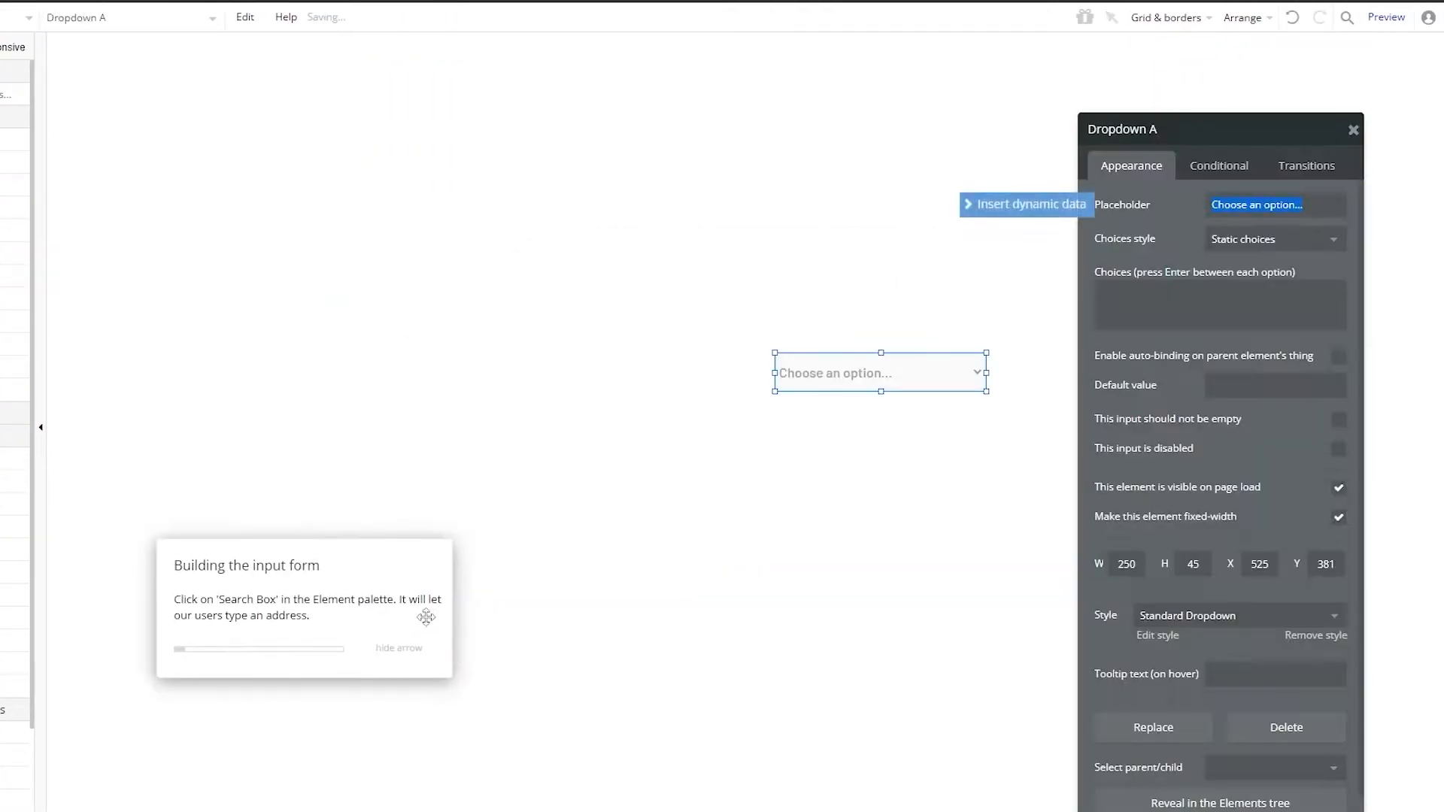
Step: Hide the lesson's guide arrow and move the dropdown further right on the page
left_click(934, 605)
left_click(403, 658)
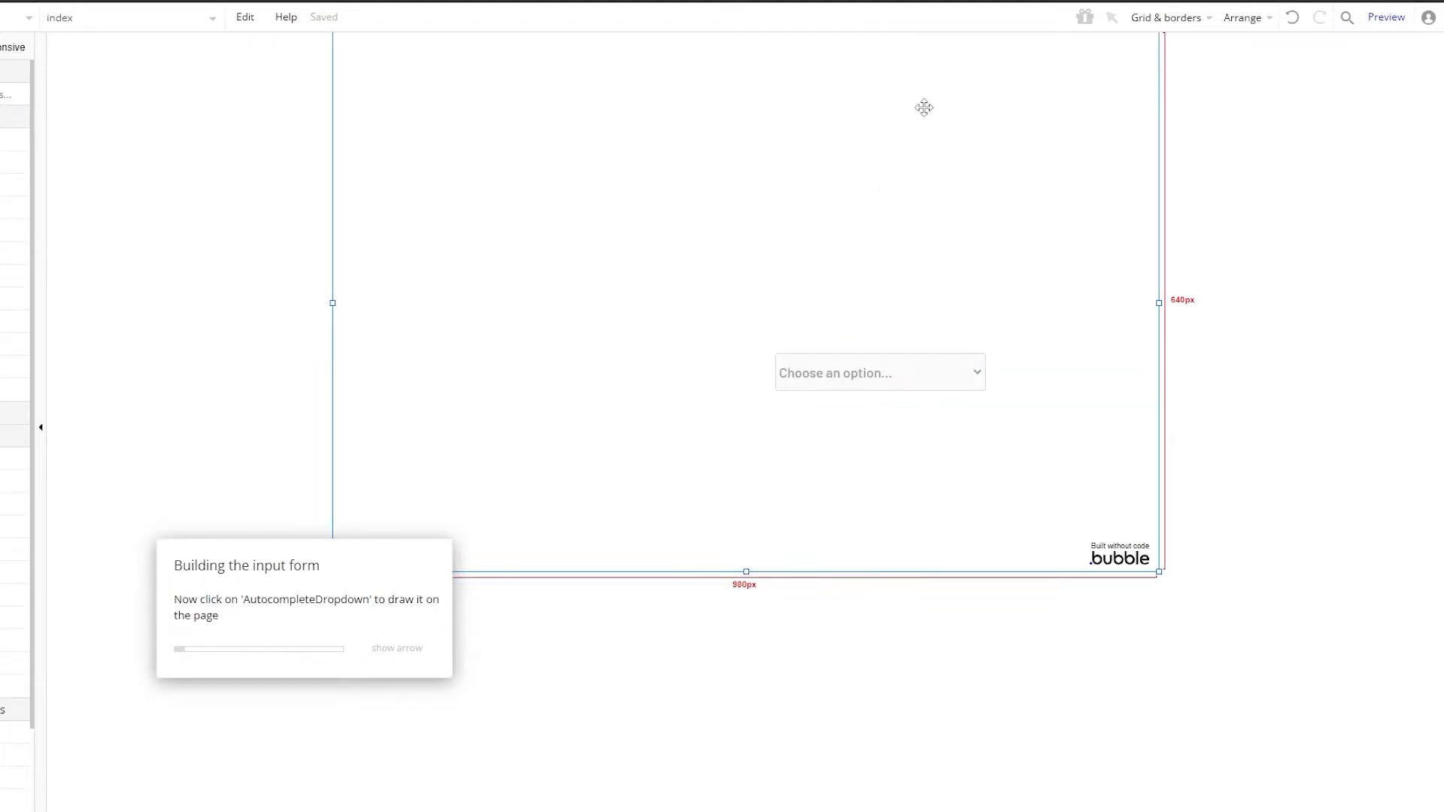
left_click_drag(855, 376, 952, 367)
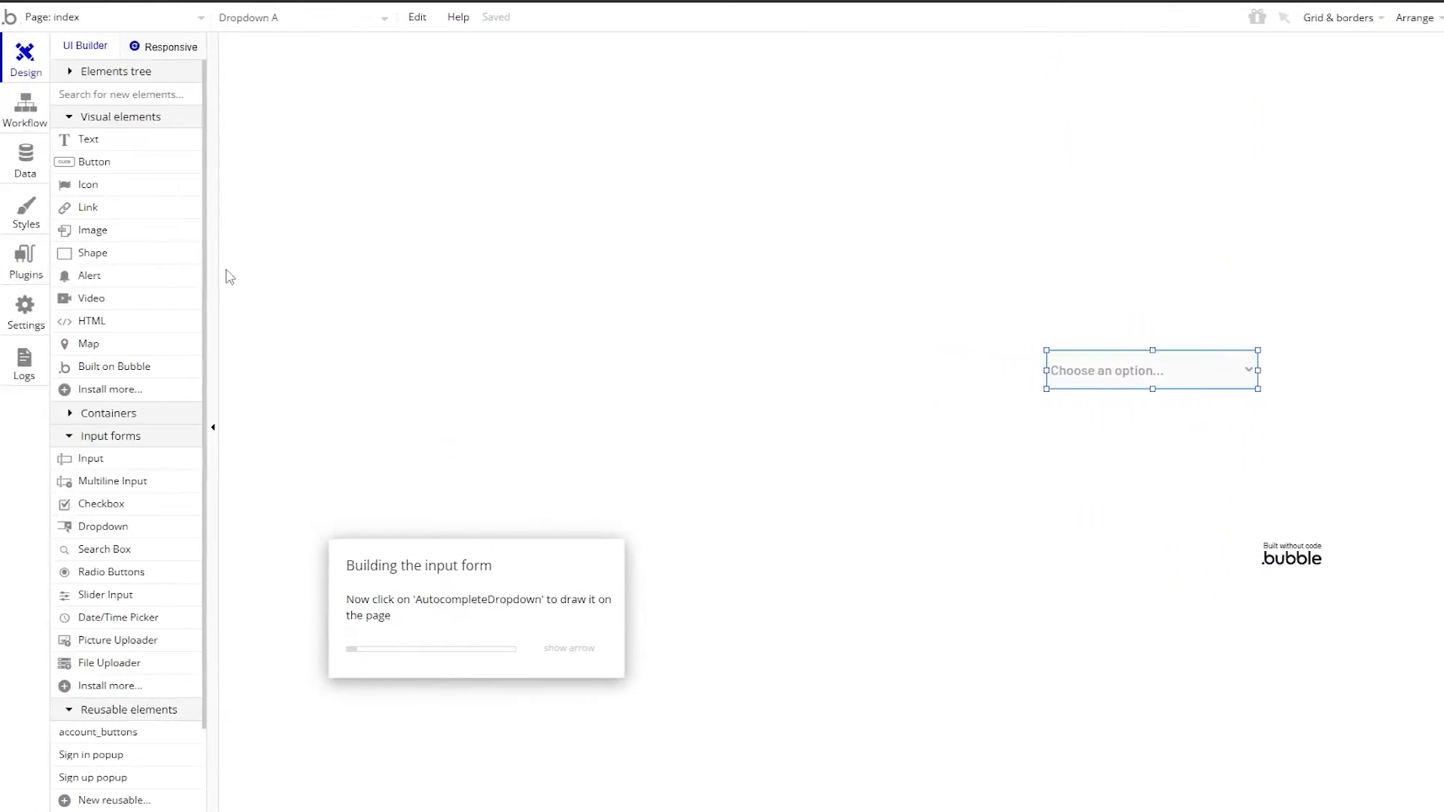
Step: Add a text element reading "Welcom" in the upper part of the page and shrink it to about 56 by 47
left_click(97, 139)
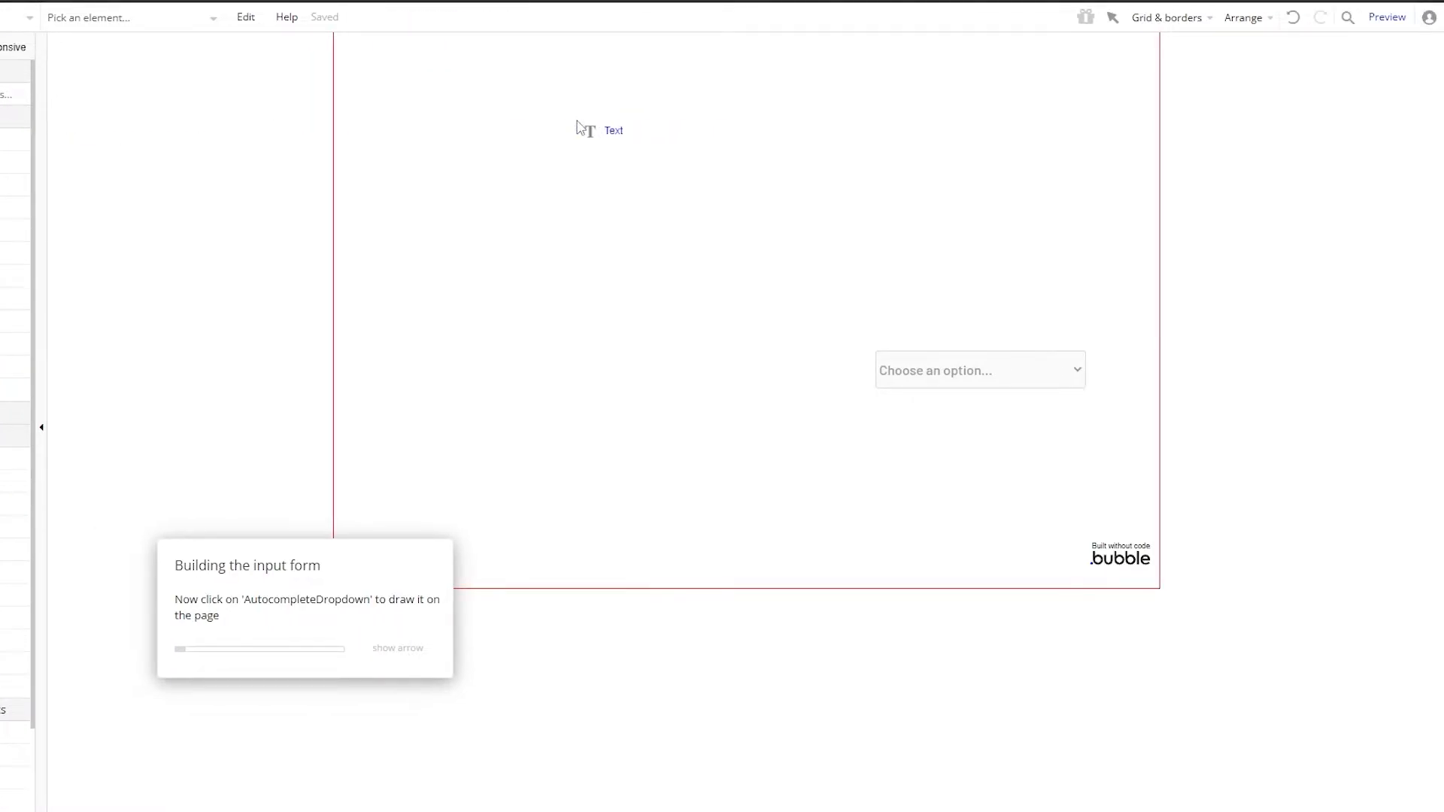
left_click(639, 145)
left_click(711, 151)
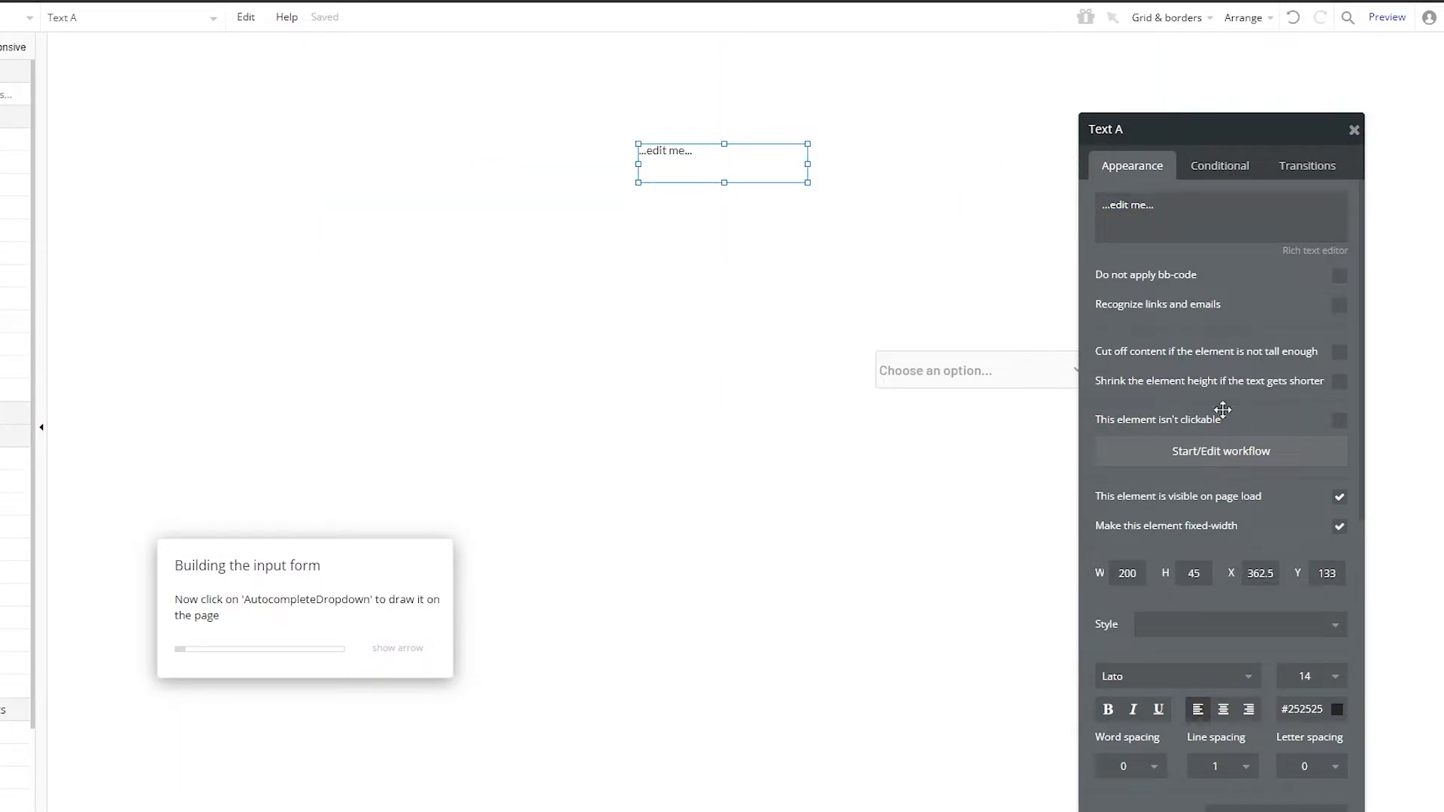
left_click(1171, 214)
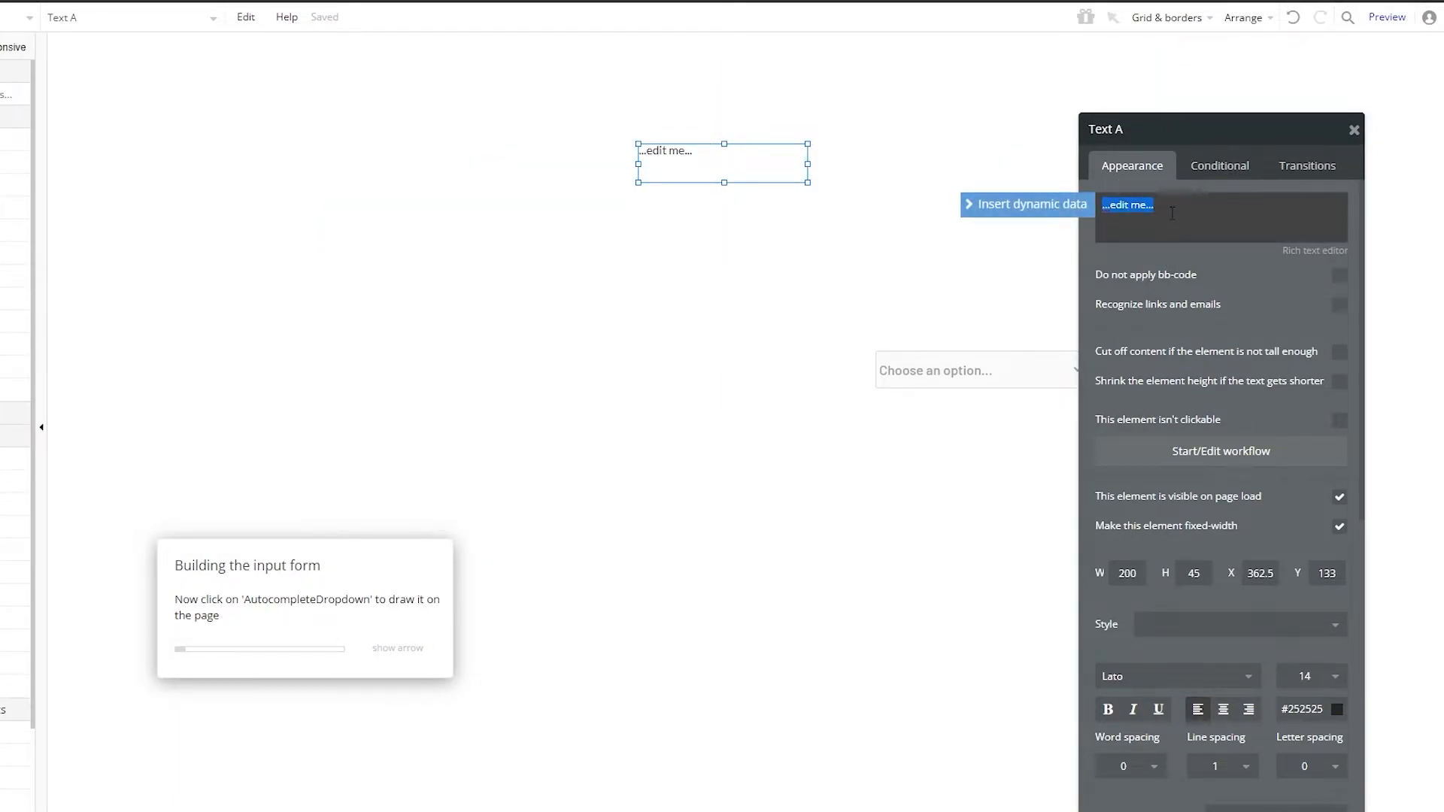
type("W")
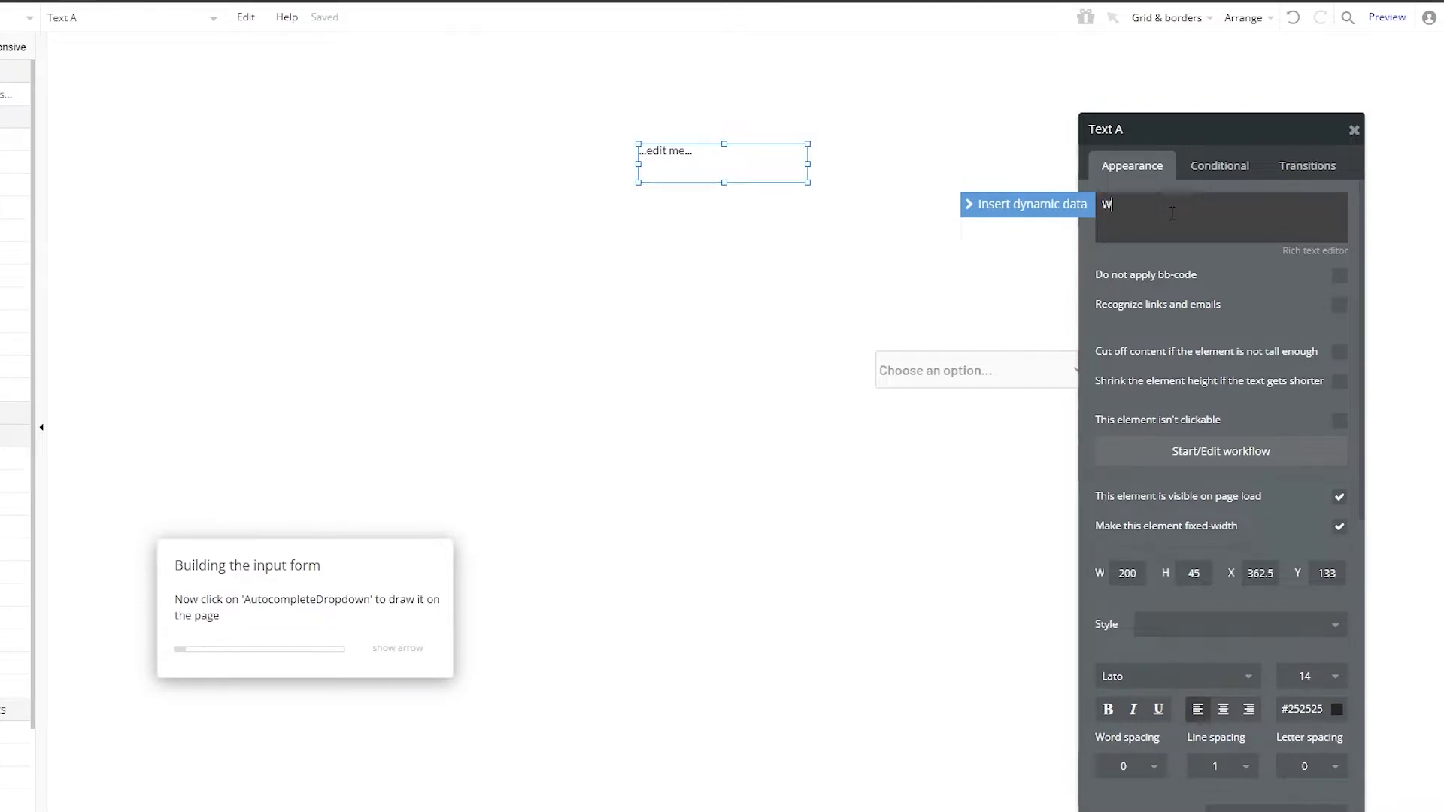
type("elcom")
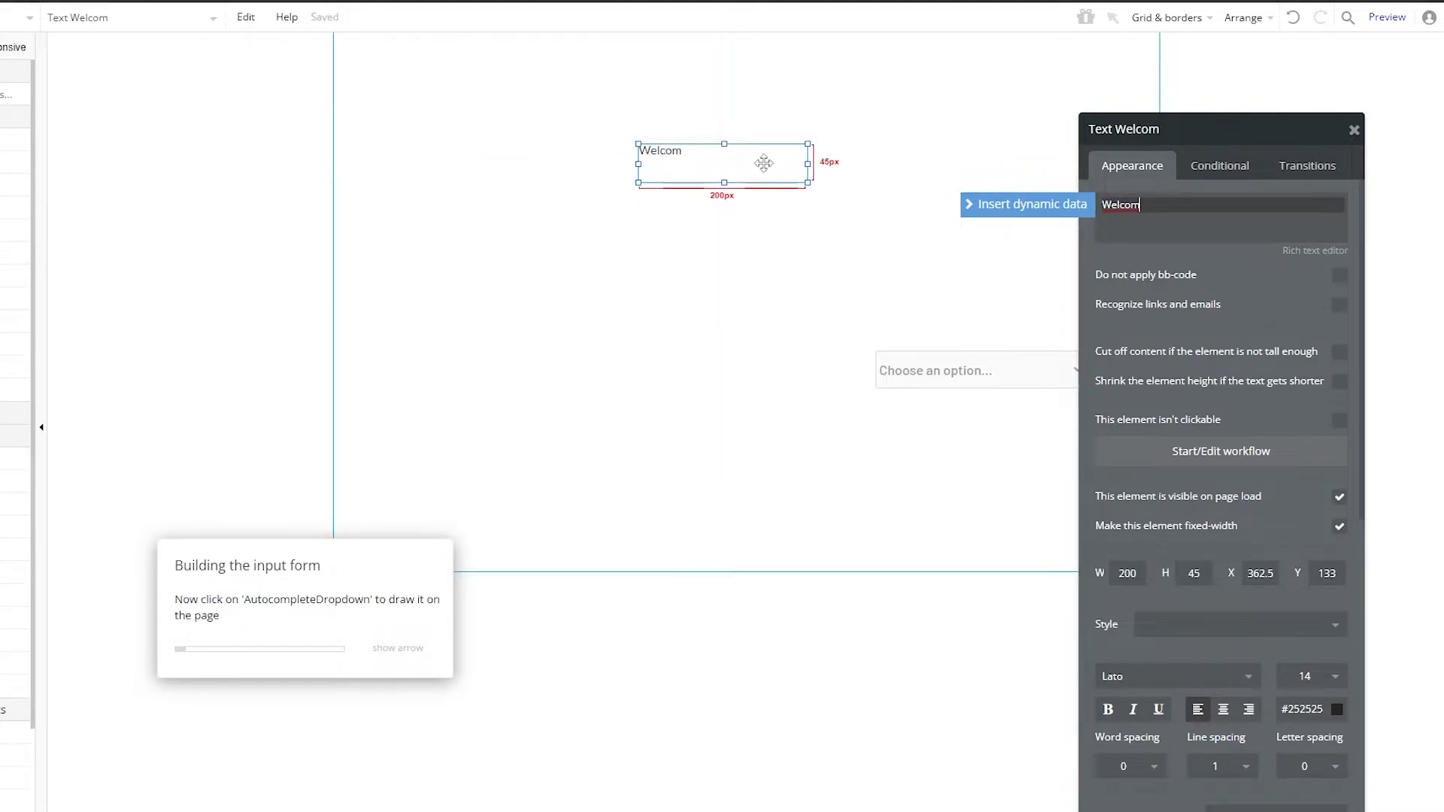
left_click_drag(808, 164, 663, 184)
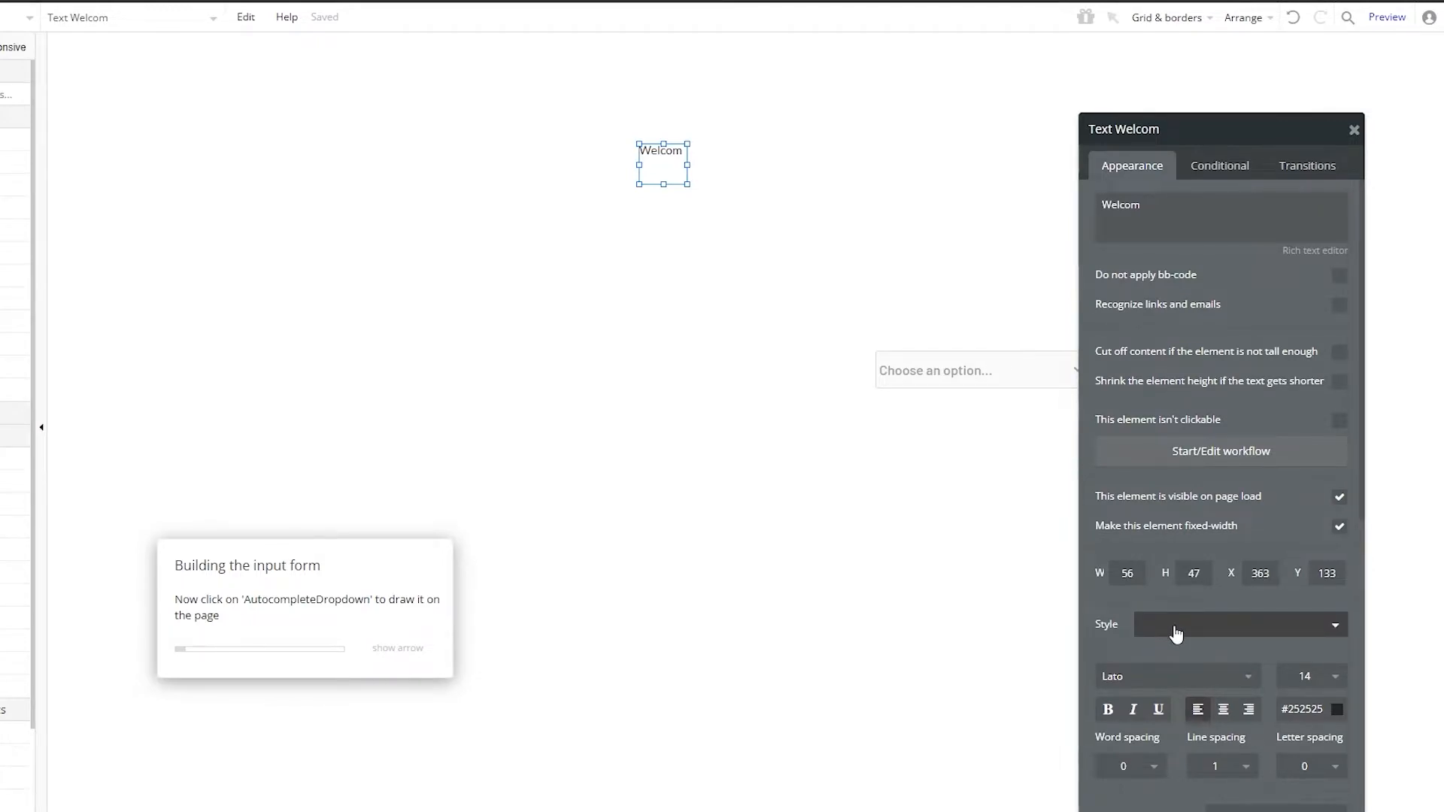
Step: Set the welcome text's font to Montserrat (600italic) and widen its box to about 77
left_click(1175, 633)
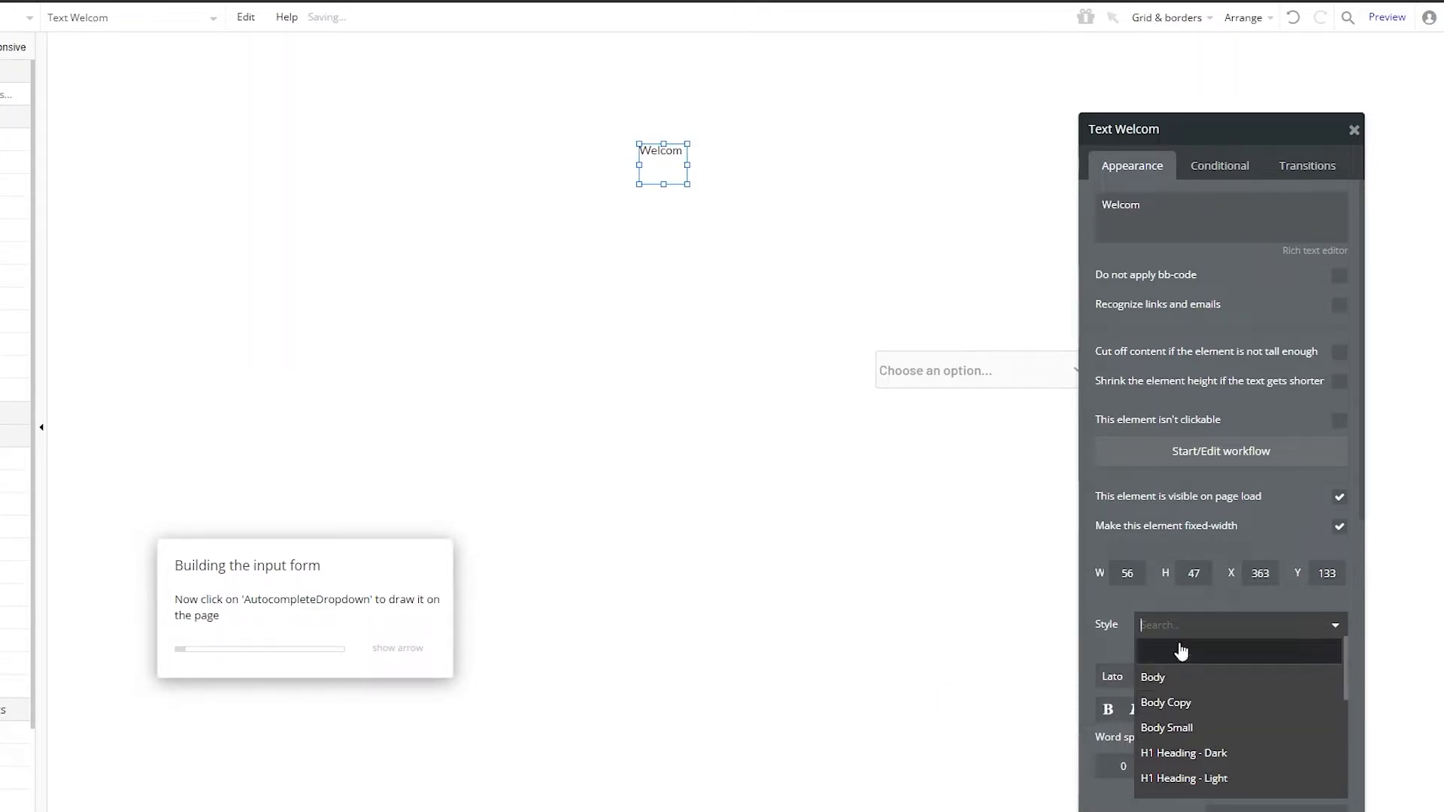
left_click(1120, 601)
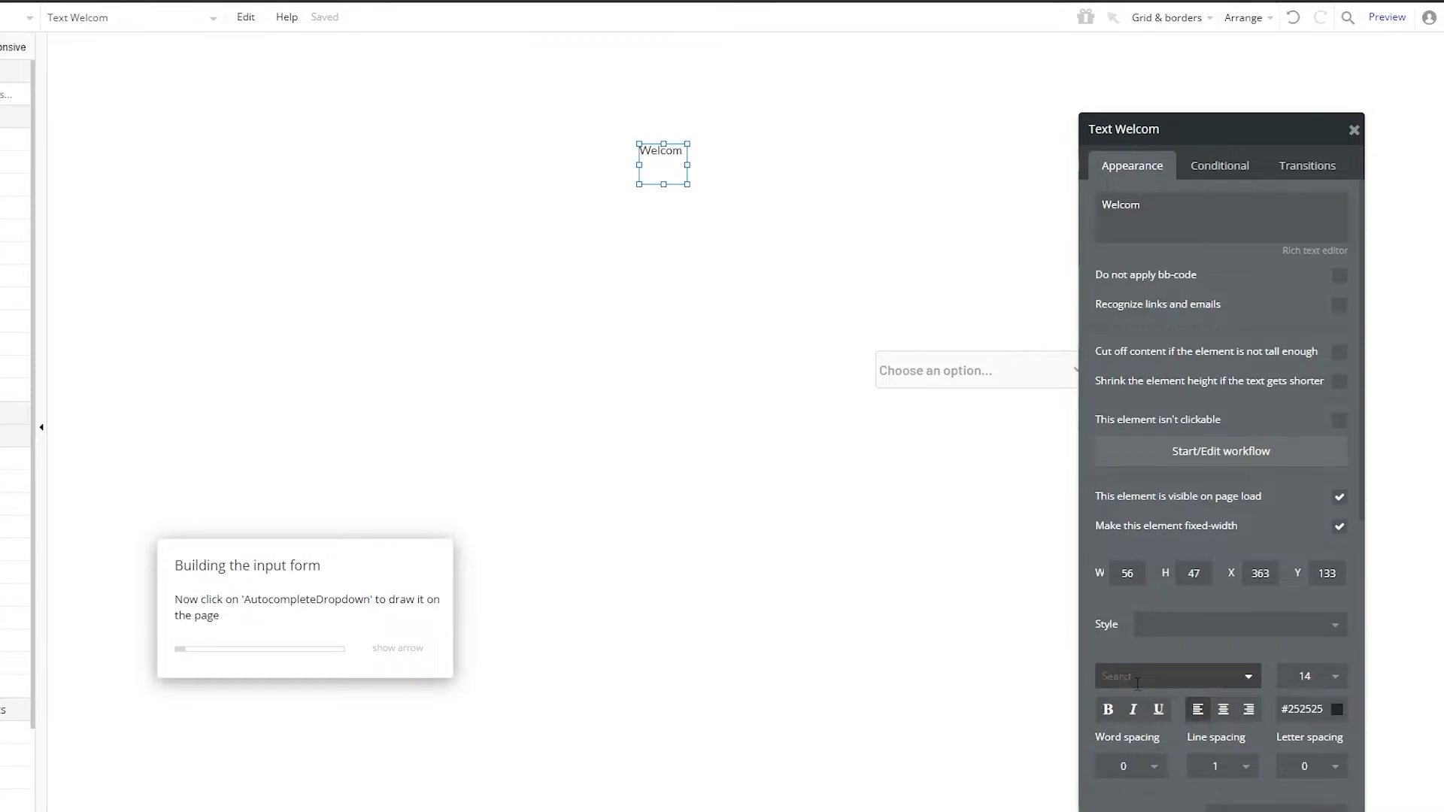
left_click(1137, 695)
left_click(1139, 691)
scroll(1146, 744, "down", 5)
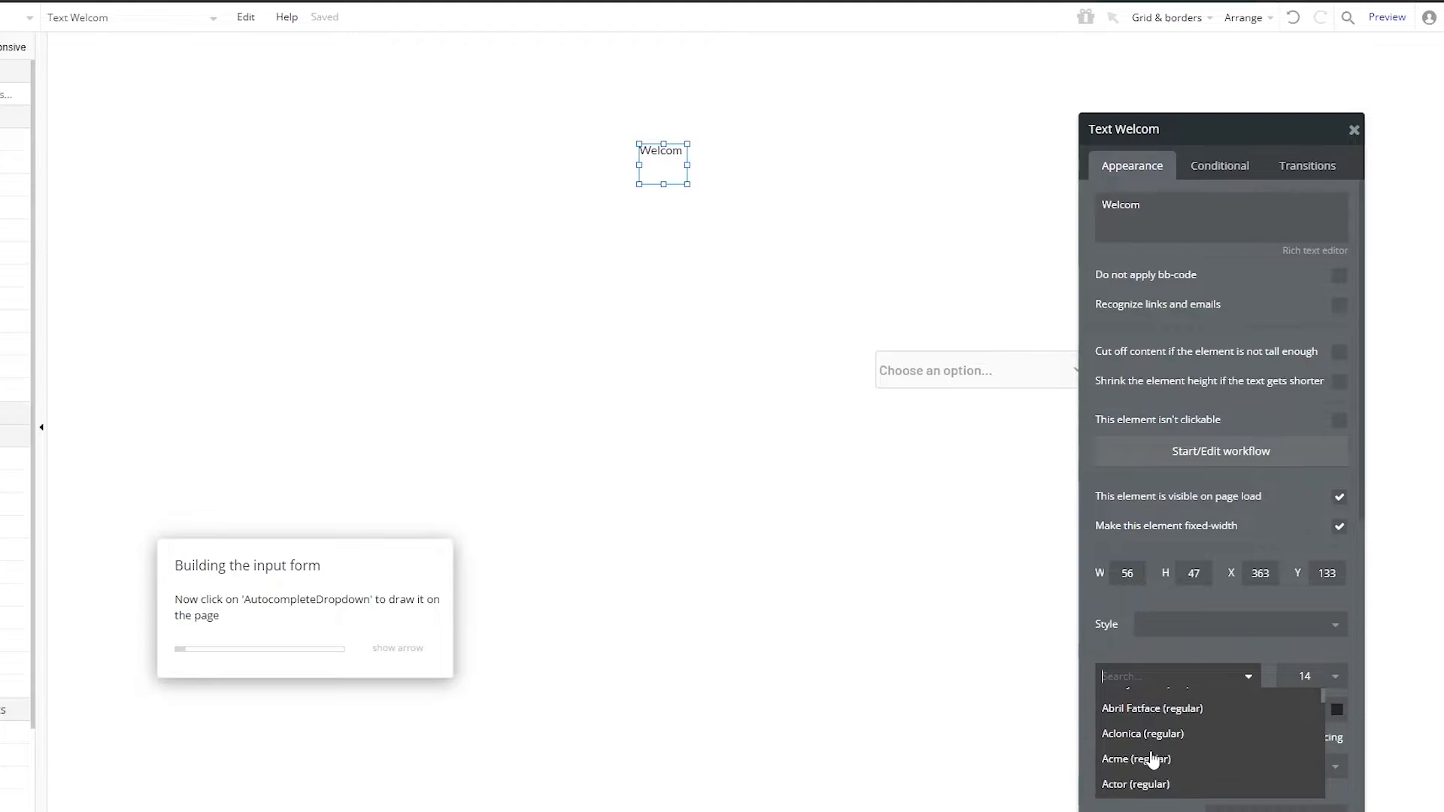
type("mo")
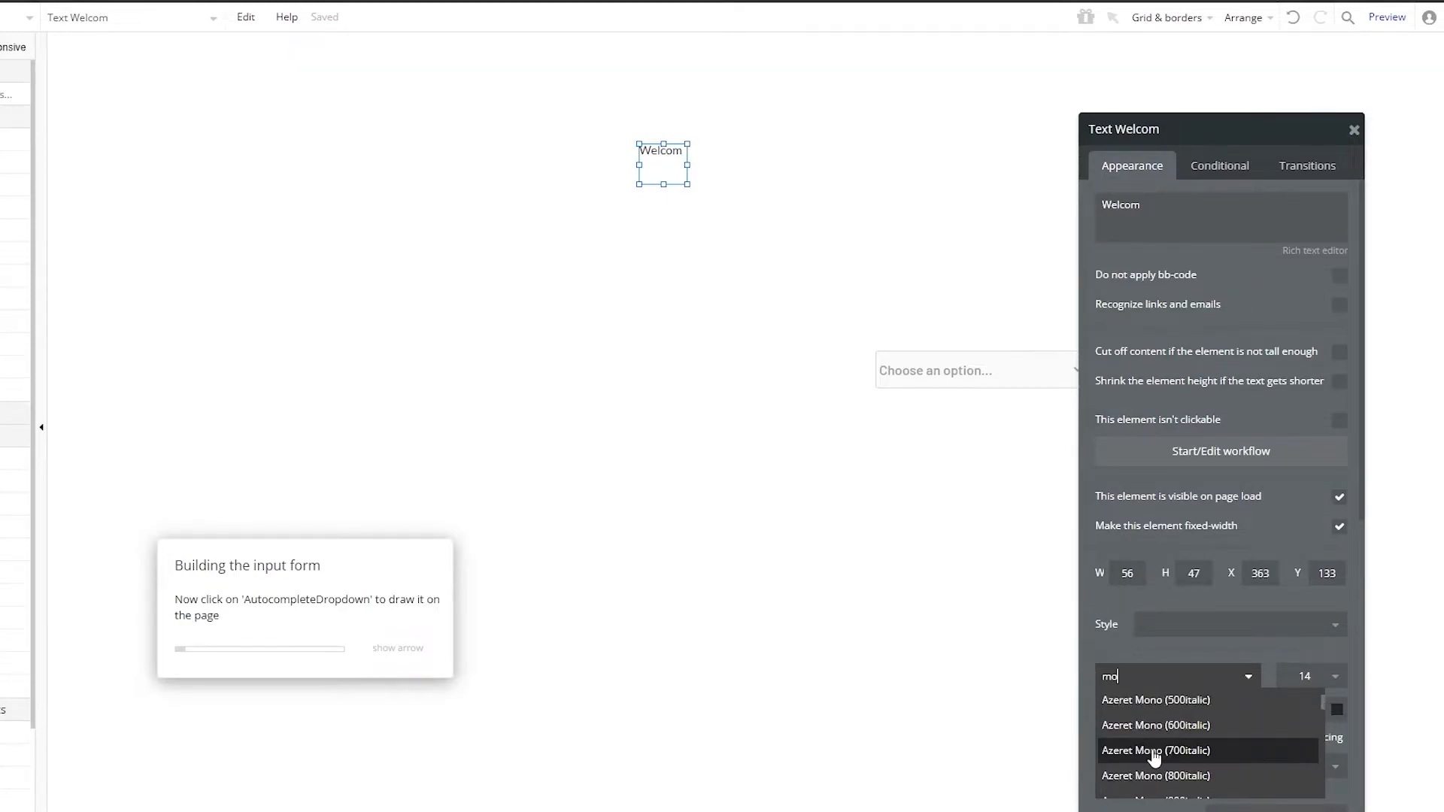
type("nt")
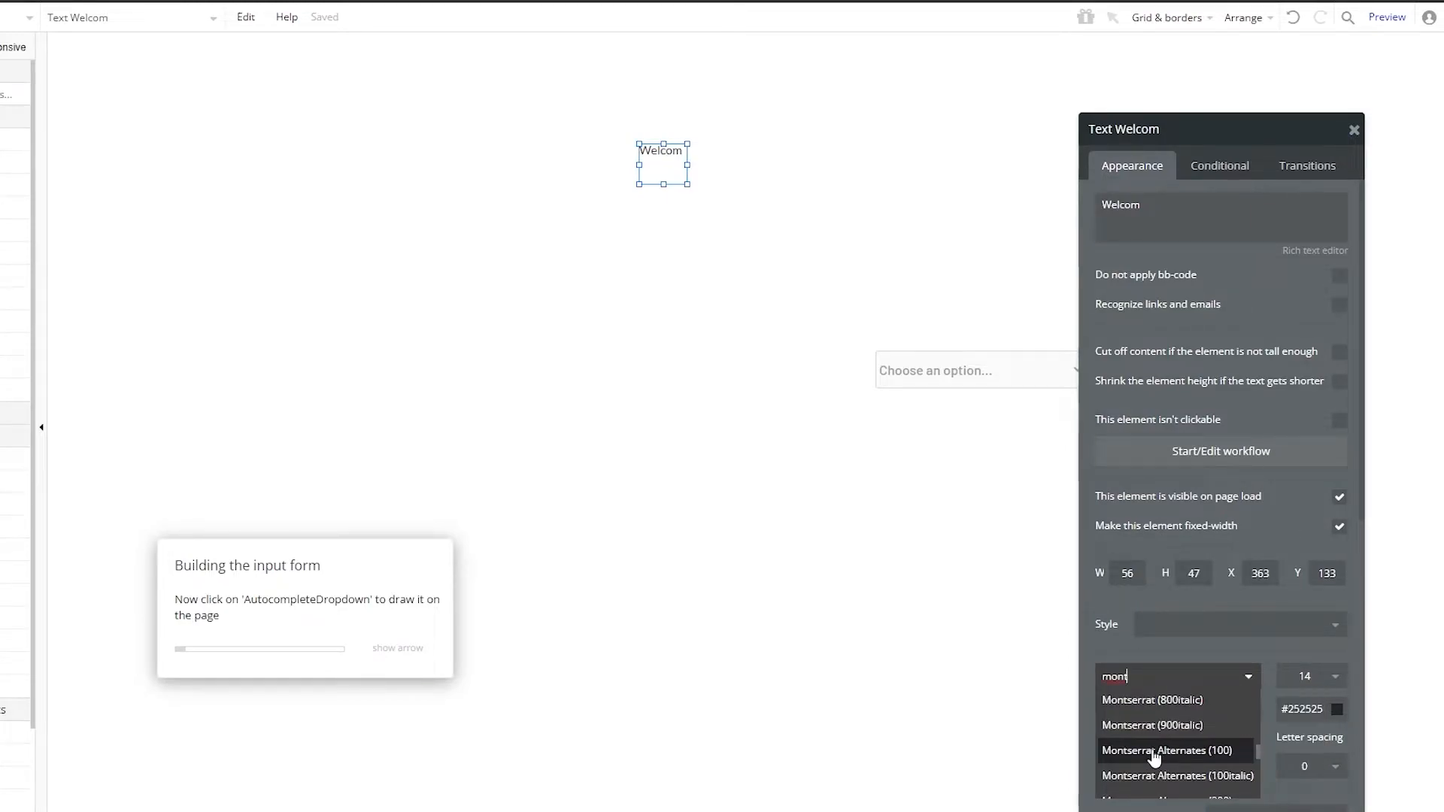
scroll(1186, 749, "up", 10)
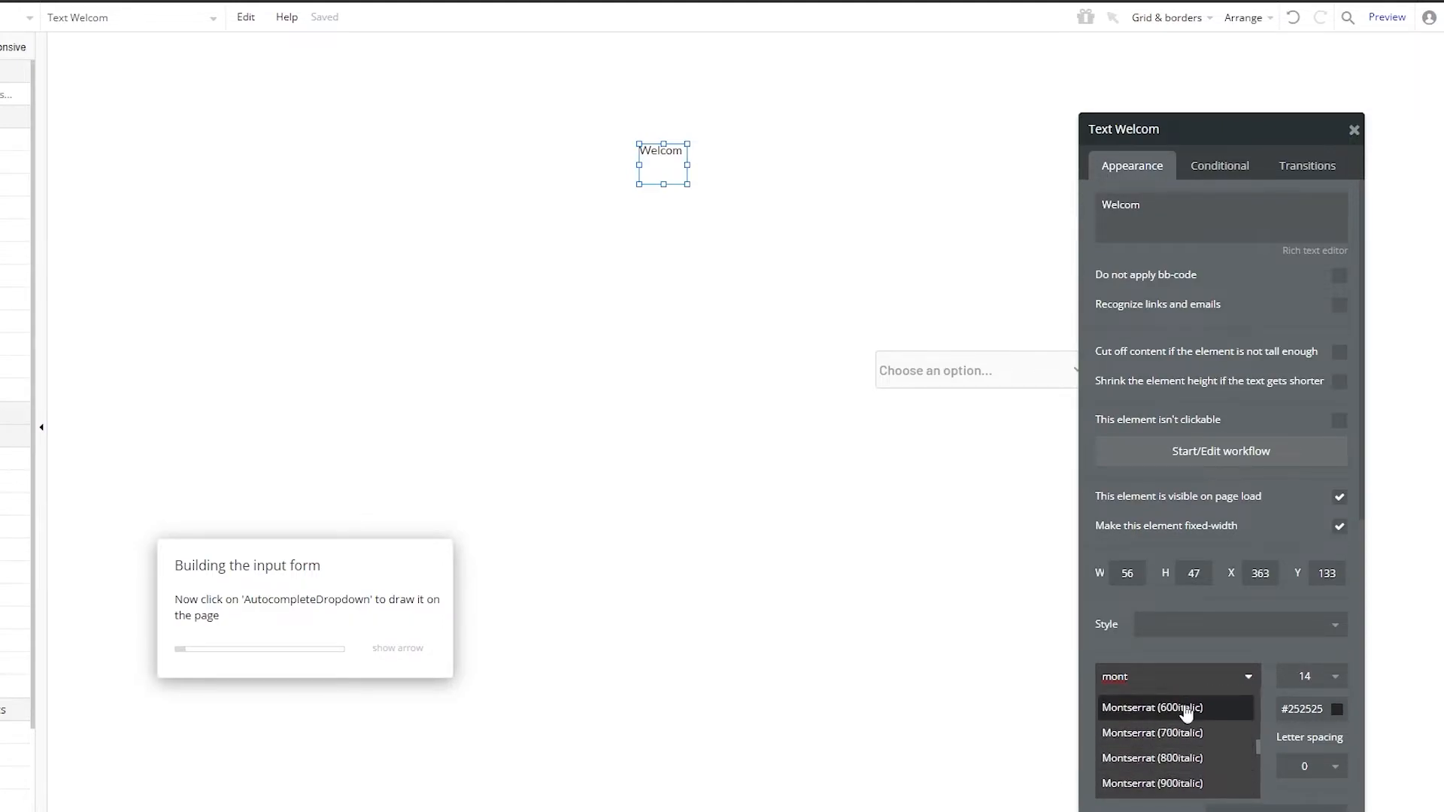
left_click(1188, 704)
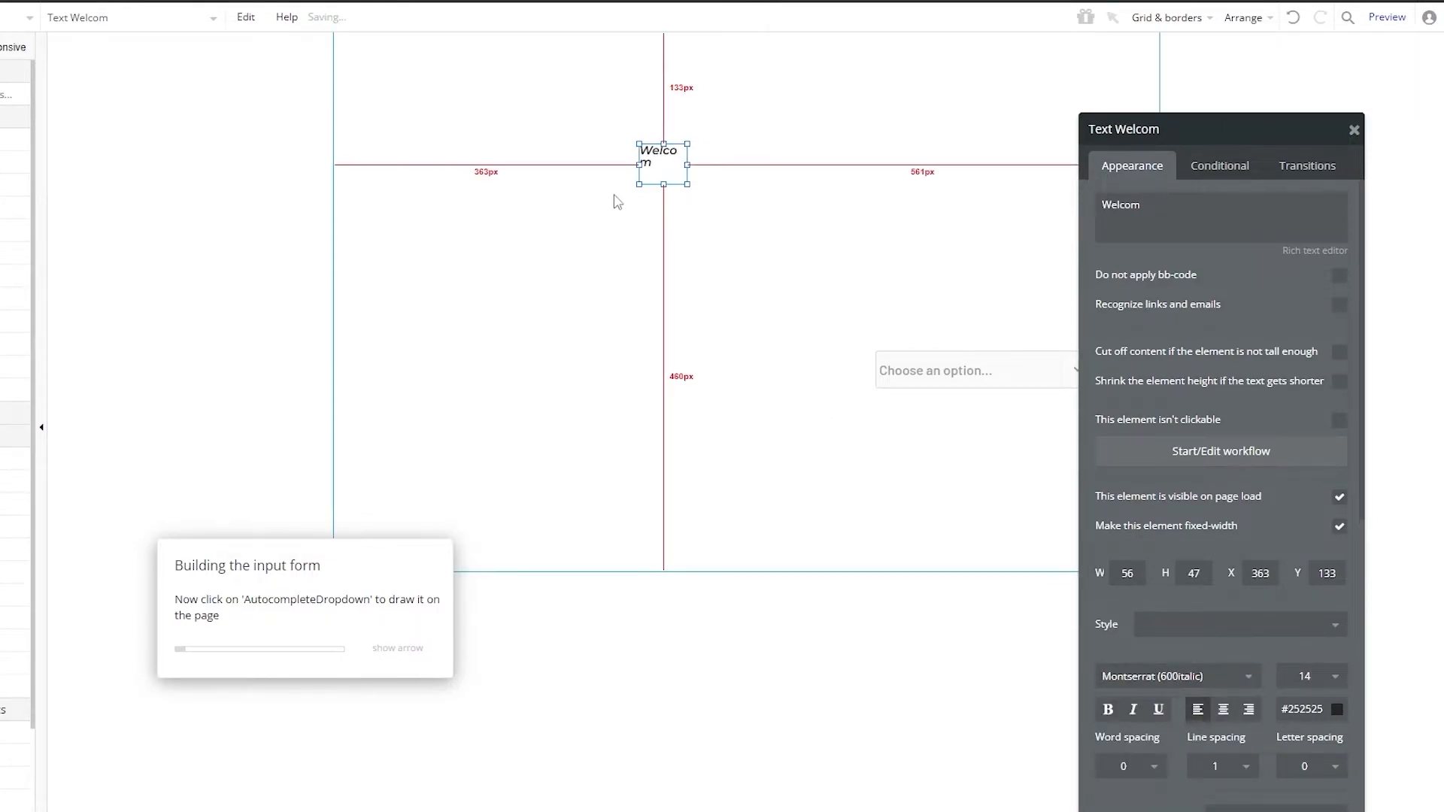
left_click_drag(687, 164, 705, 165)
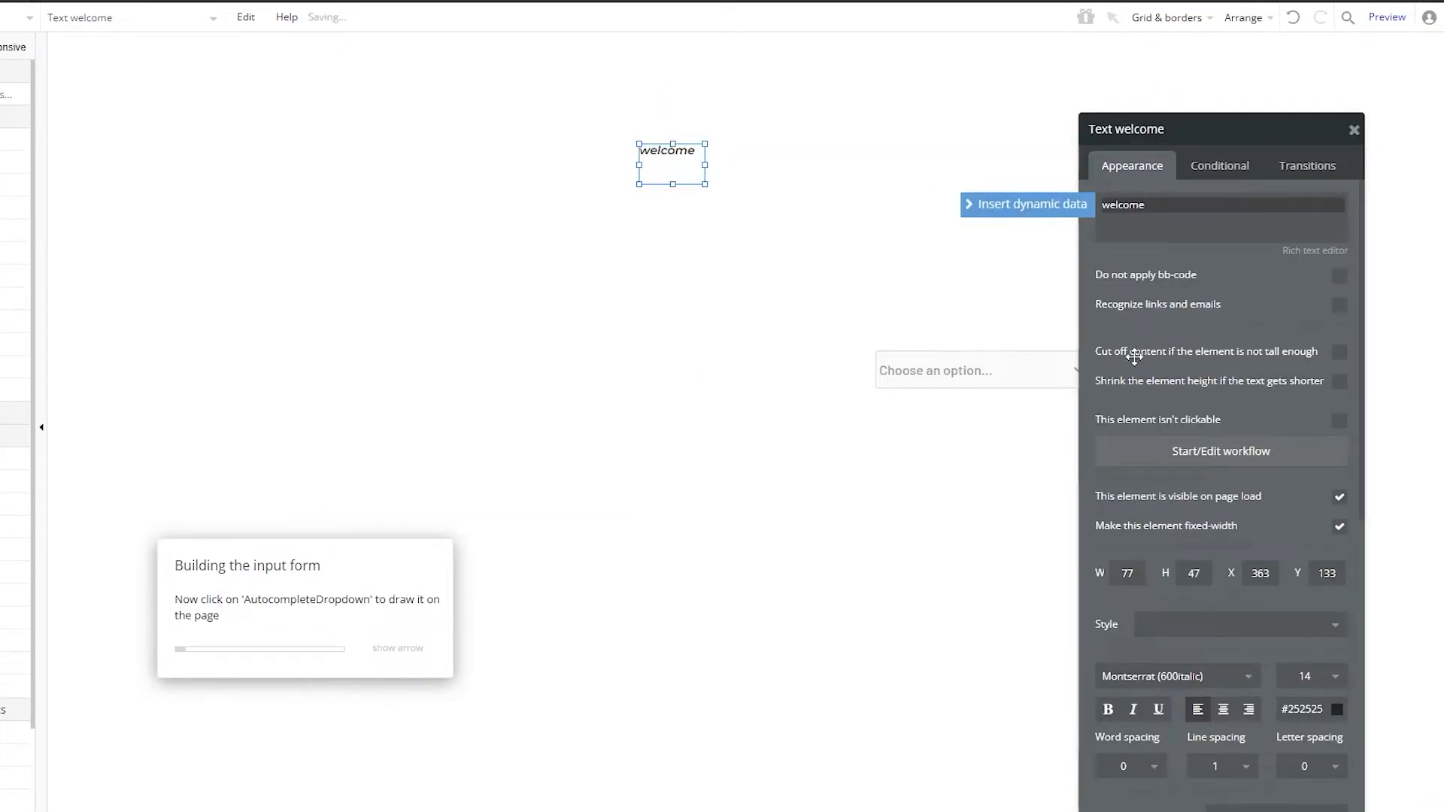
Step: Move the welcome text to the upper centre of the page and place the dropdown directly beneath it
left_click(1121, 320)
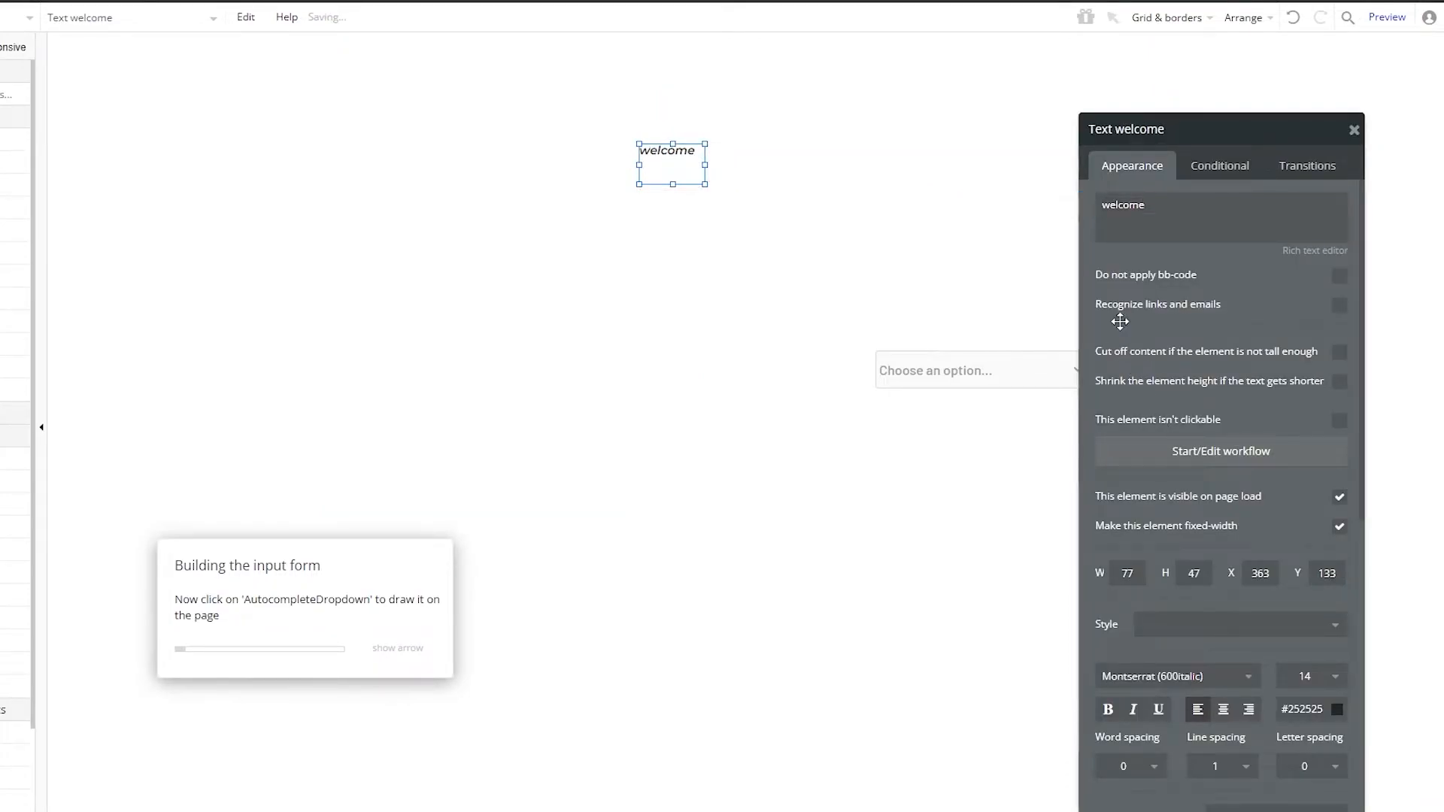
left_click_drag(672, 188, 725, 196)
left_click_drag(761, 262, 720, 204)
Step: Keep the dropdown's choices style as static choices and enter "Sign up" and "Log in" as its options
left_click(1200, 288)
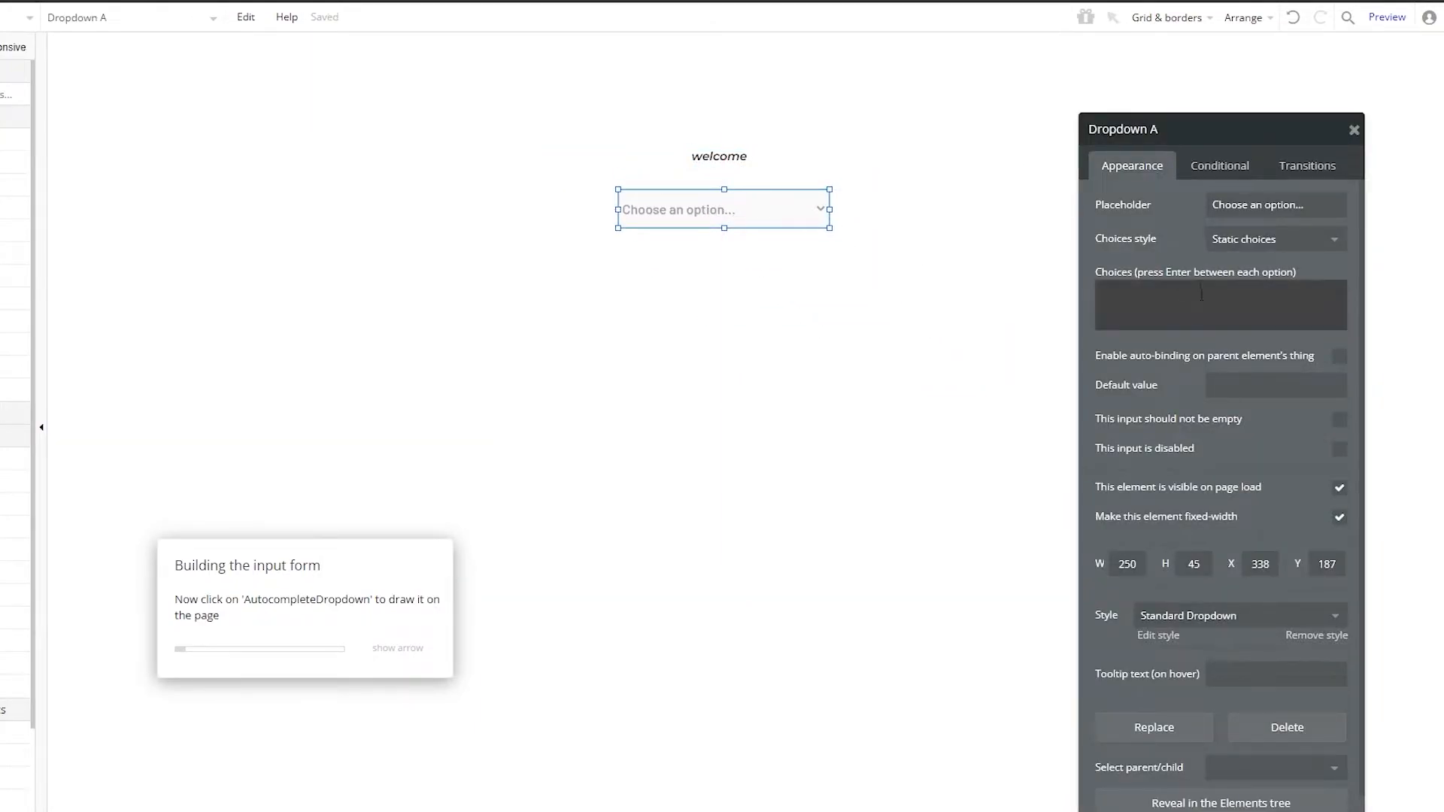
left_click(1246, 240)
left_click(1252, 257)
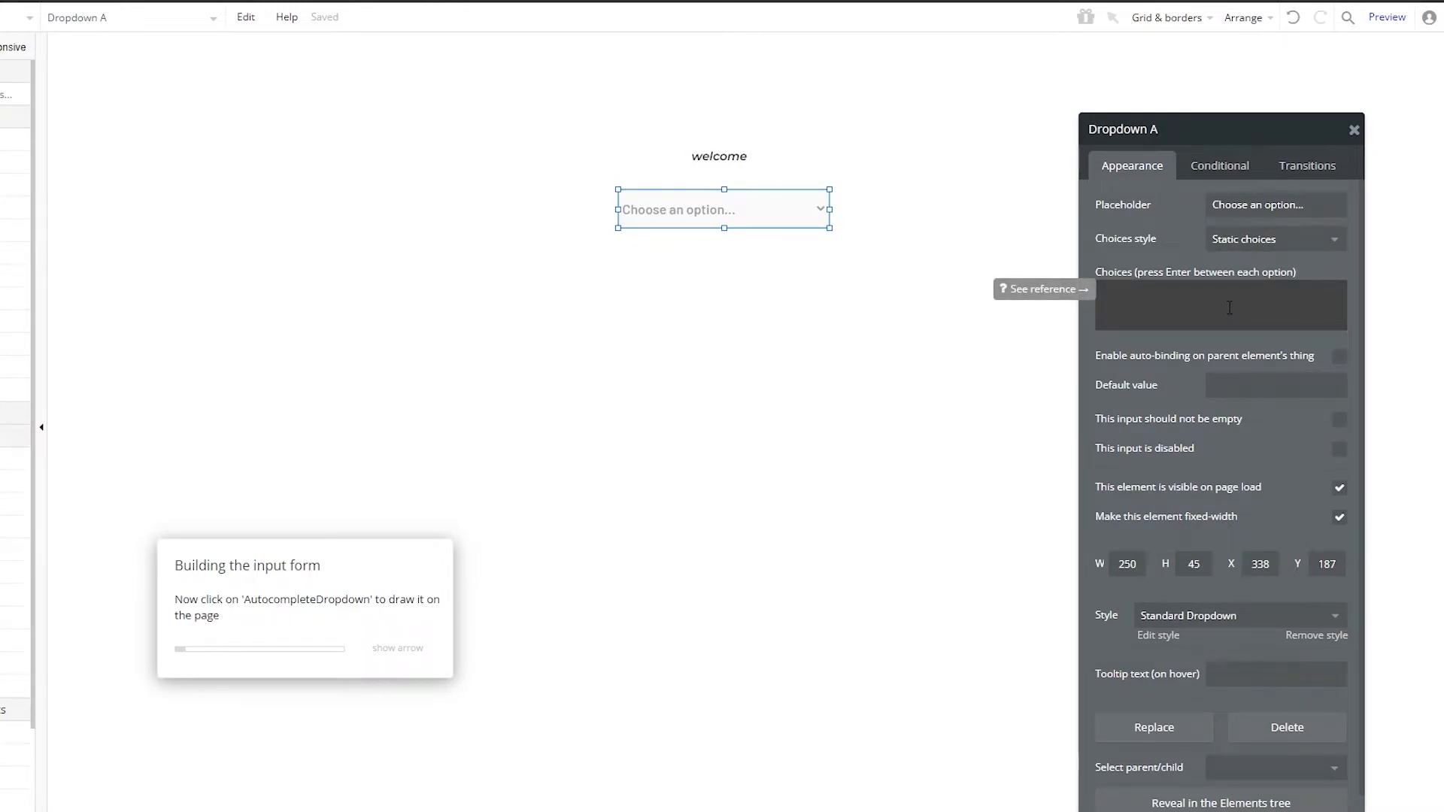
left_click(1231, 296)
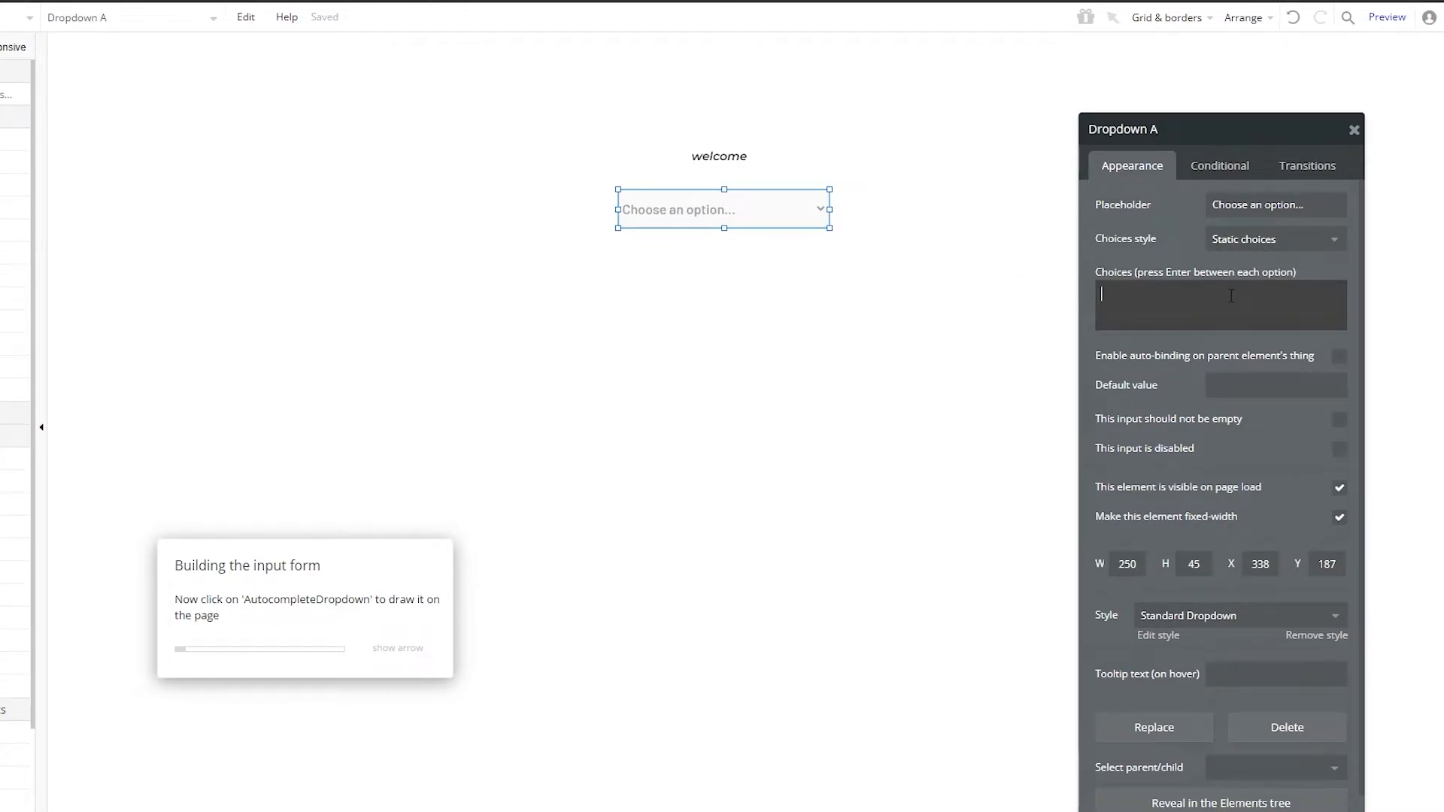
type("Sign up")
key("Return")
type("Logn")
key("BackSpace")
type("in")
left_click(903, 235)
left_click(821, 213)
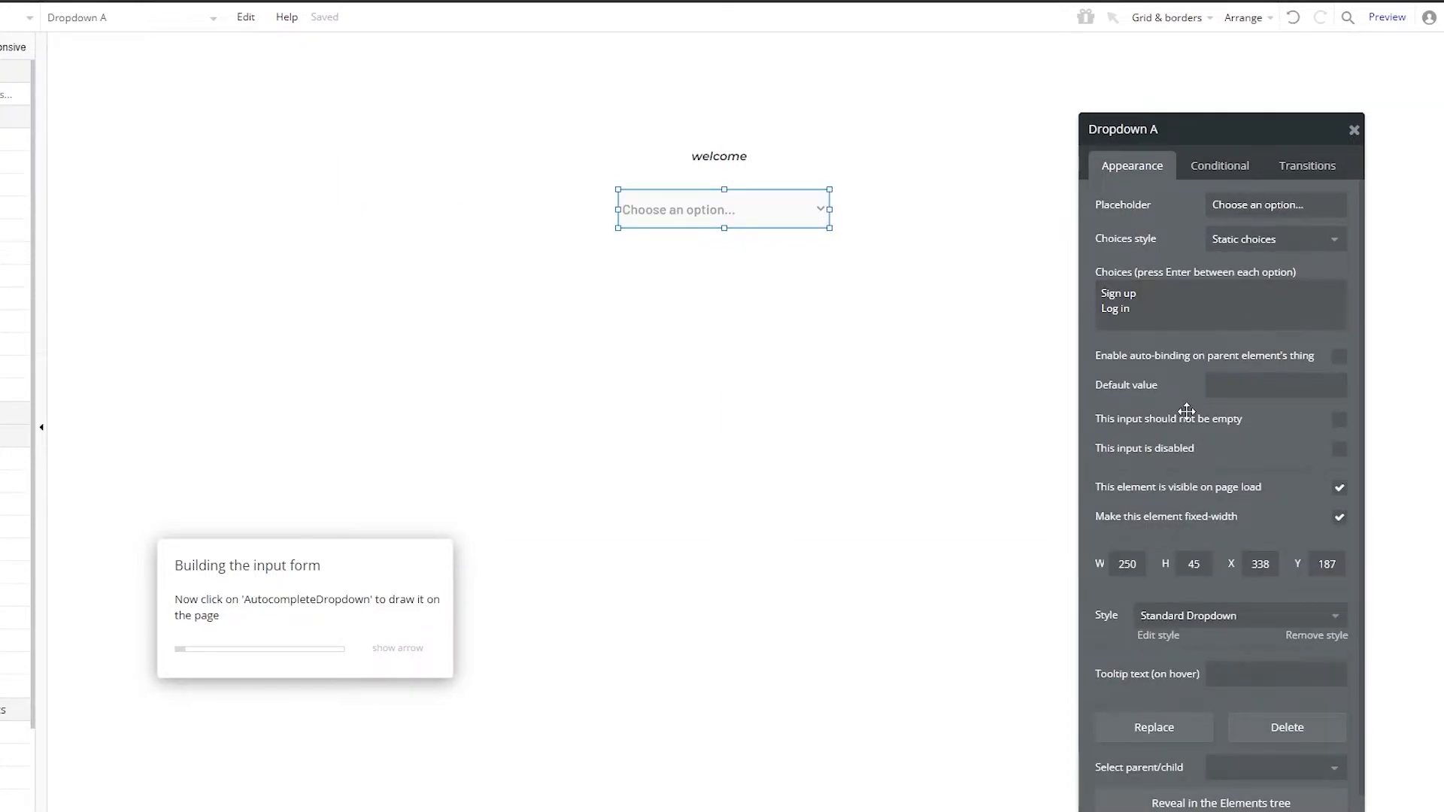
Step: Review the dropdown's conditional, transition and appearance settings
scroll(1188, 406, "down", 1)
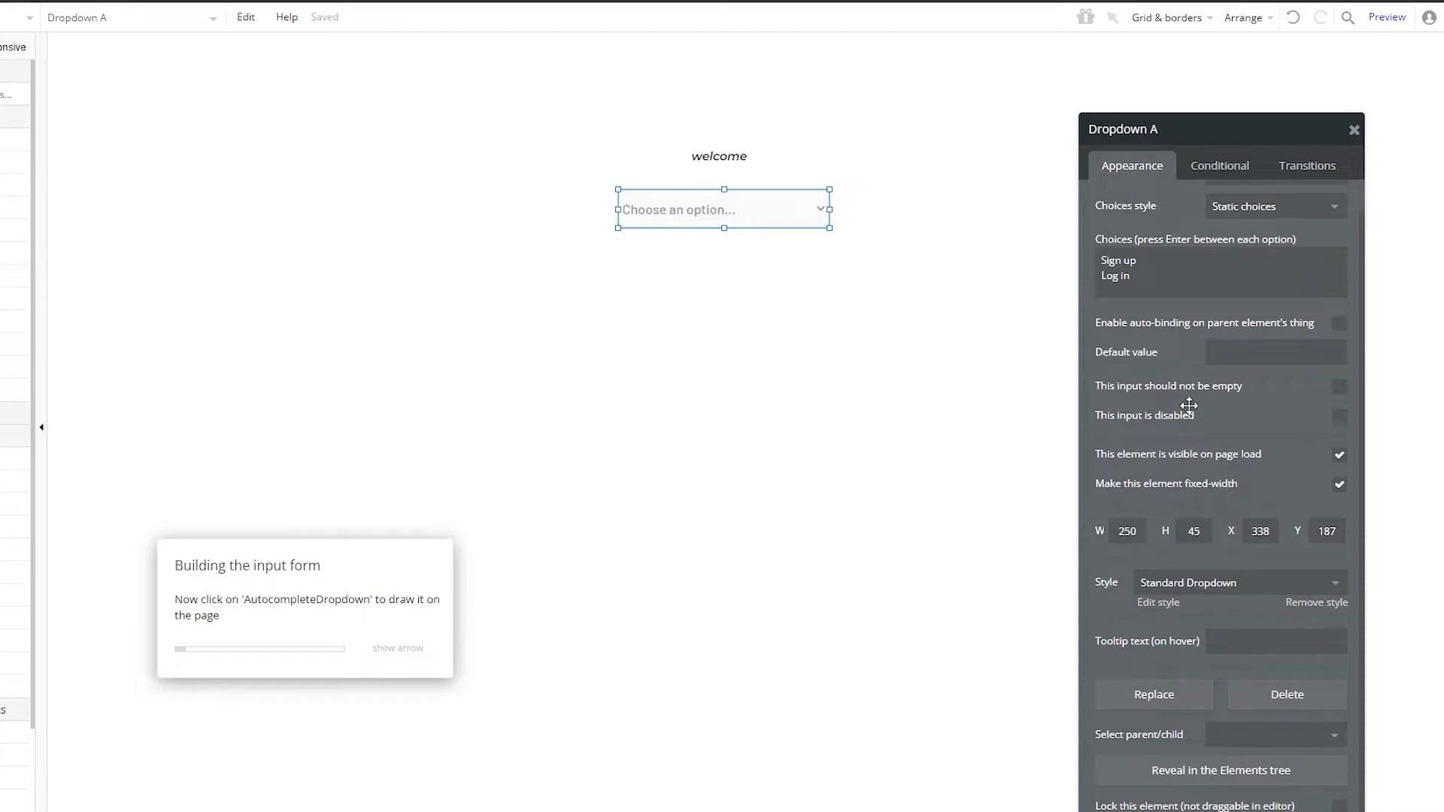
left_click(1226, 167)
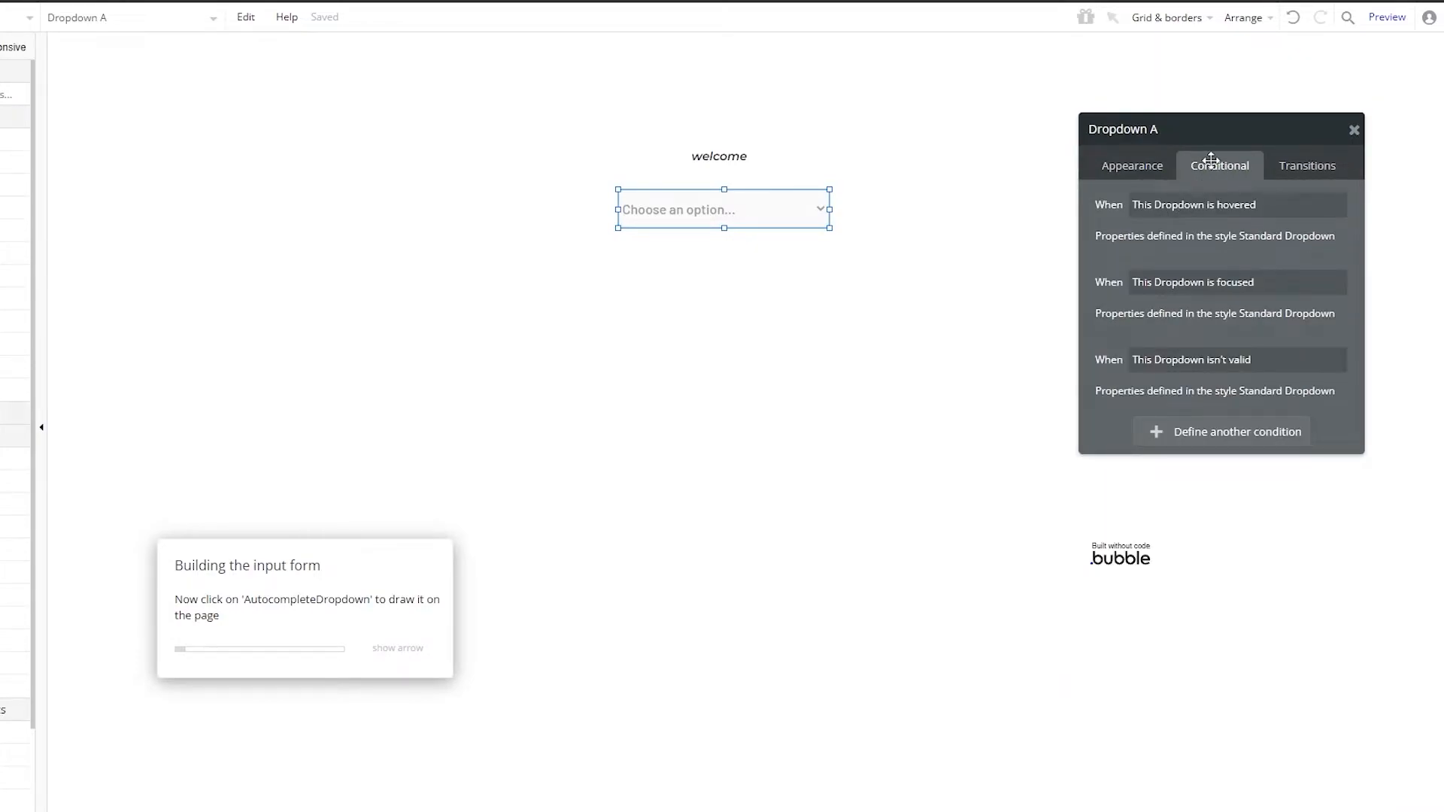
left_click(1309, 166)
left_click(1234, 170)
left_click_drag(1247, 288, 1246, 288)
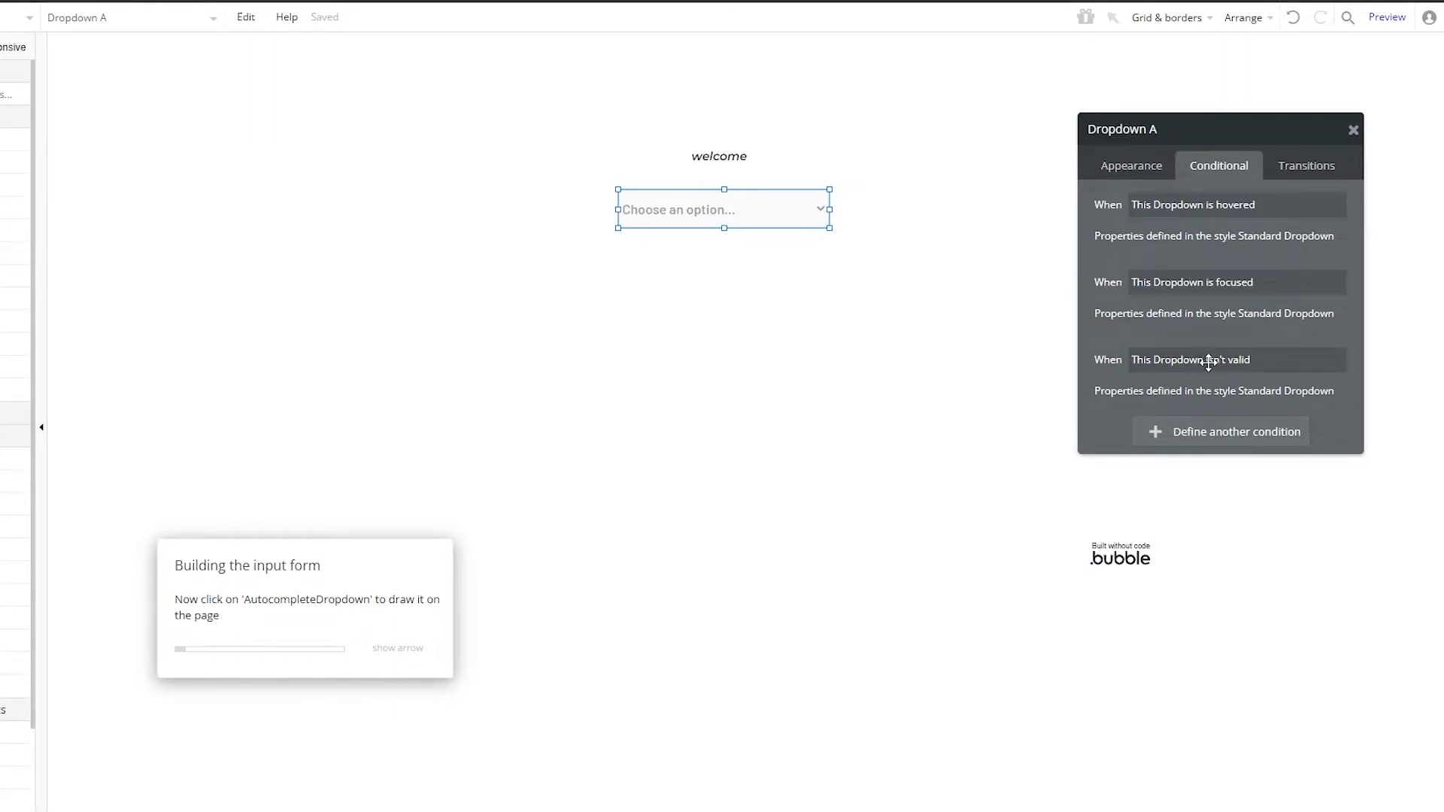
left_click(1132, 169)
scroll(1205, 526, "down", 3)
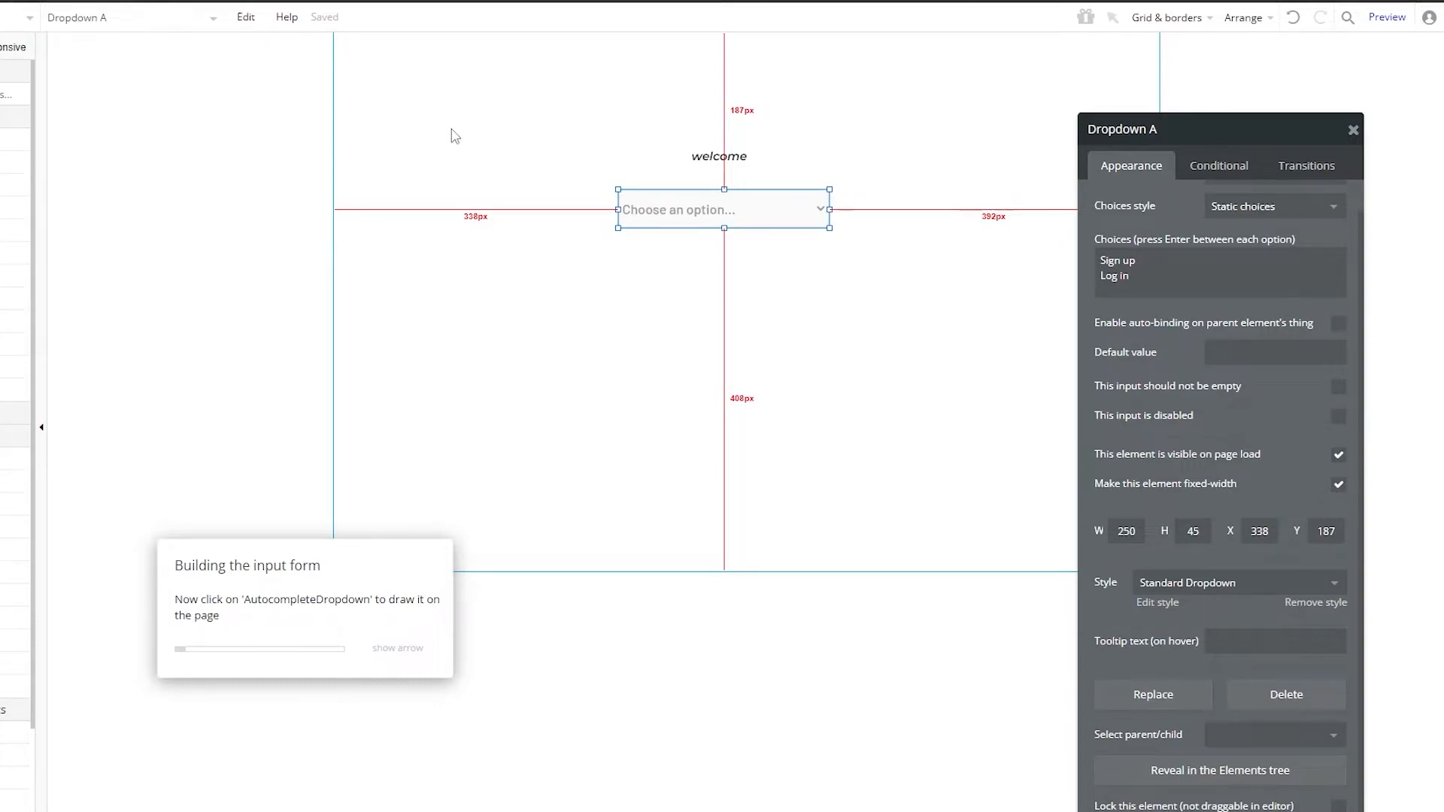
Step: Add a 320 by 240 video element below the dropdown, keeping YouTube as its video source
left_click(106, 306)
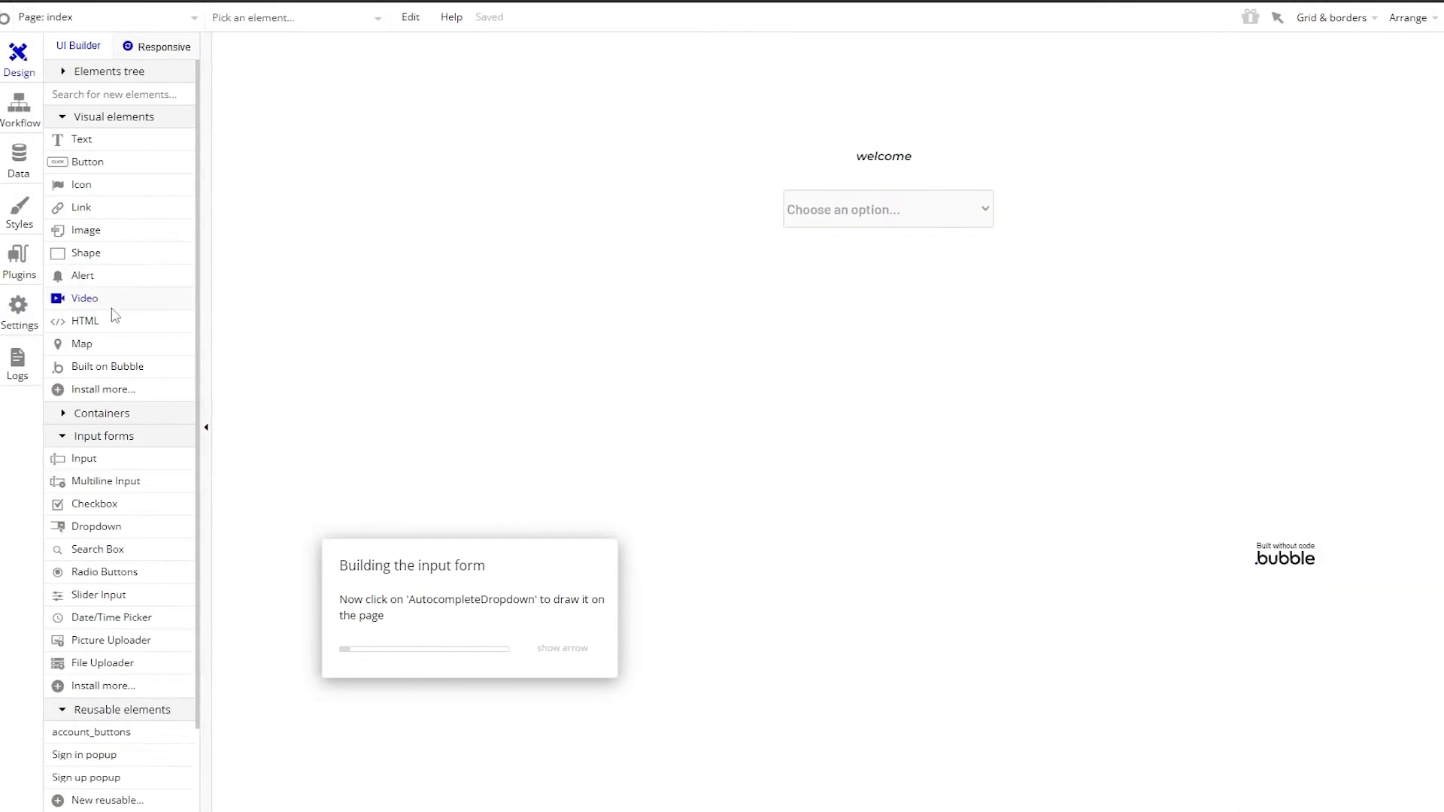
left_click(706, 294)
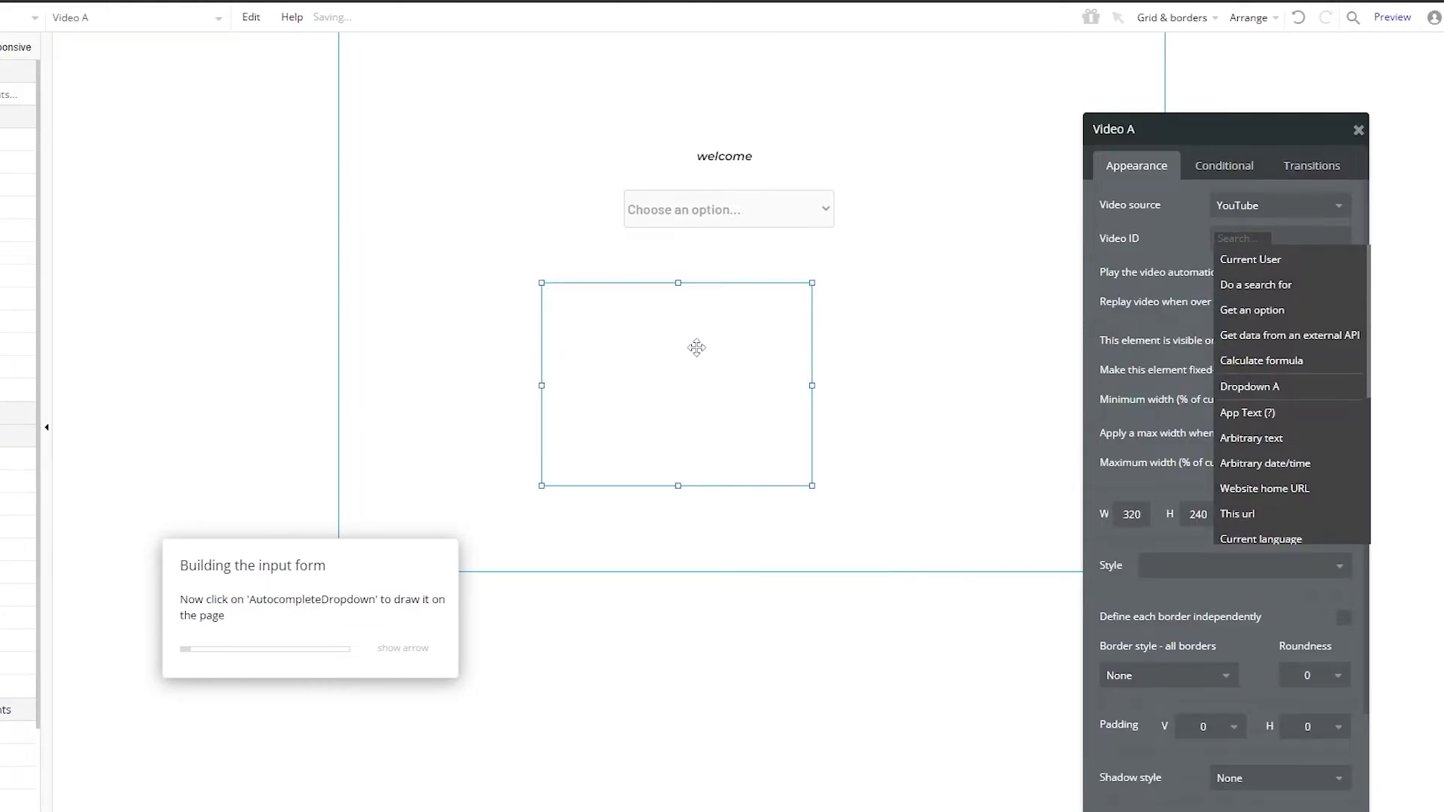
left_click_drag(696, 347, 712, 317)
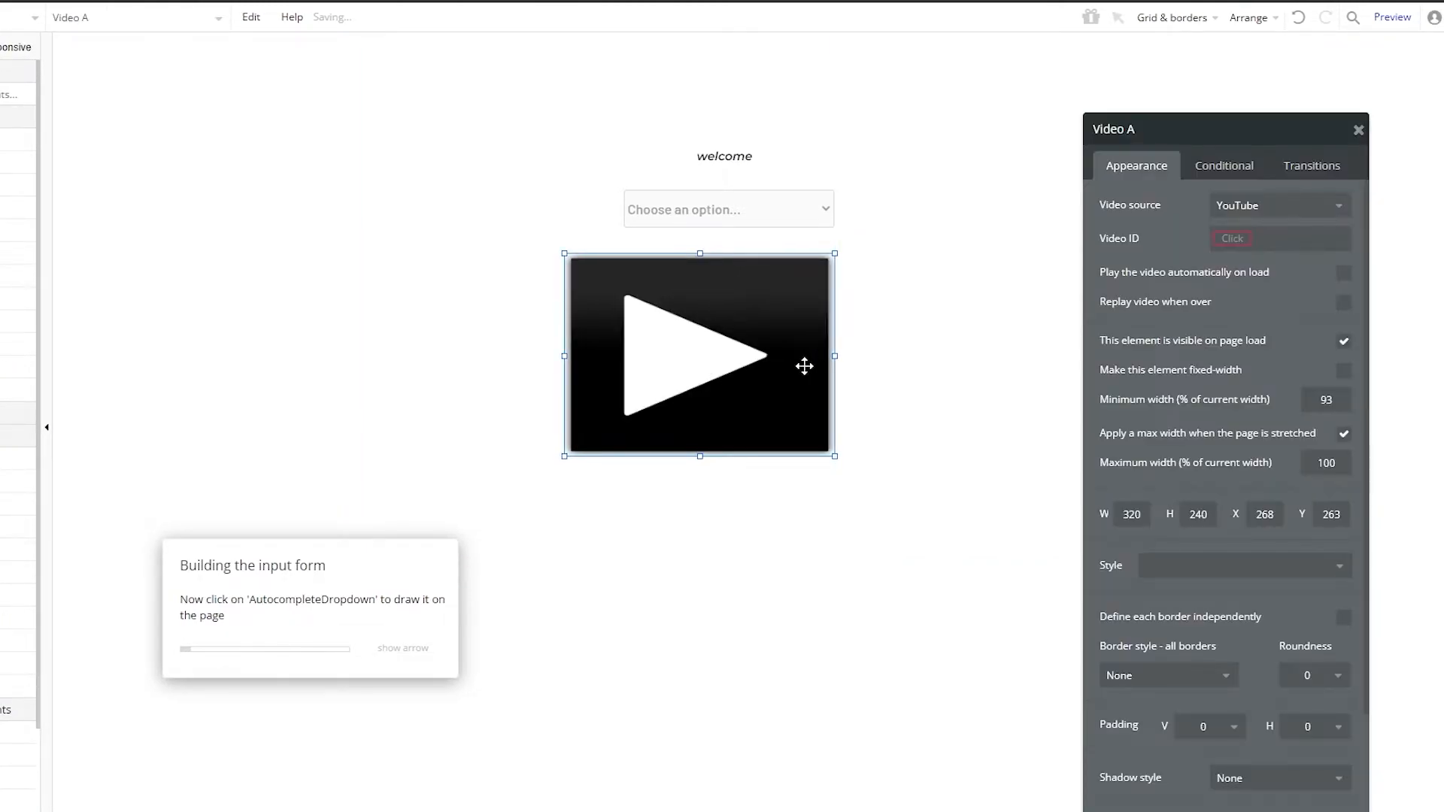
left_click(1269, 220)
left_click(1275, 215)
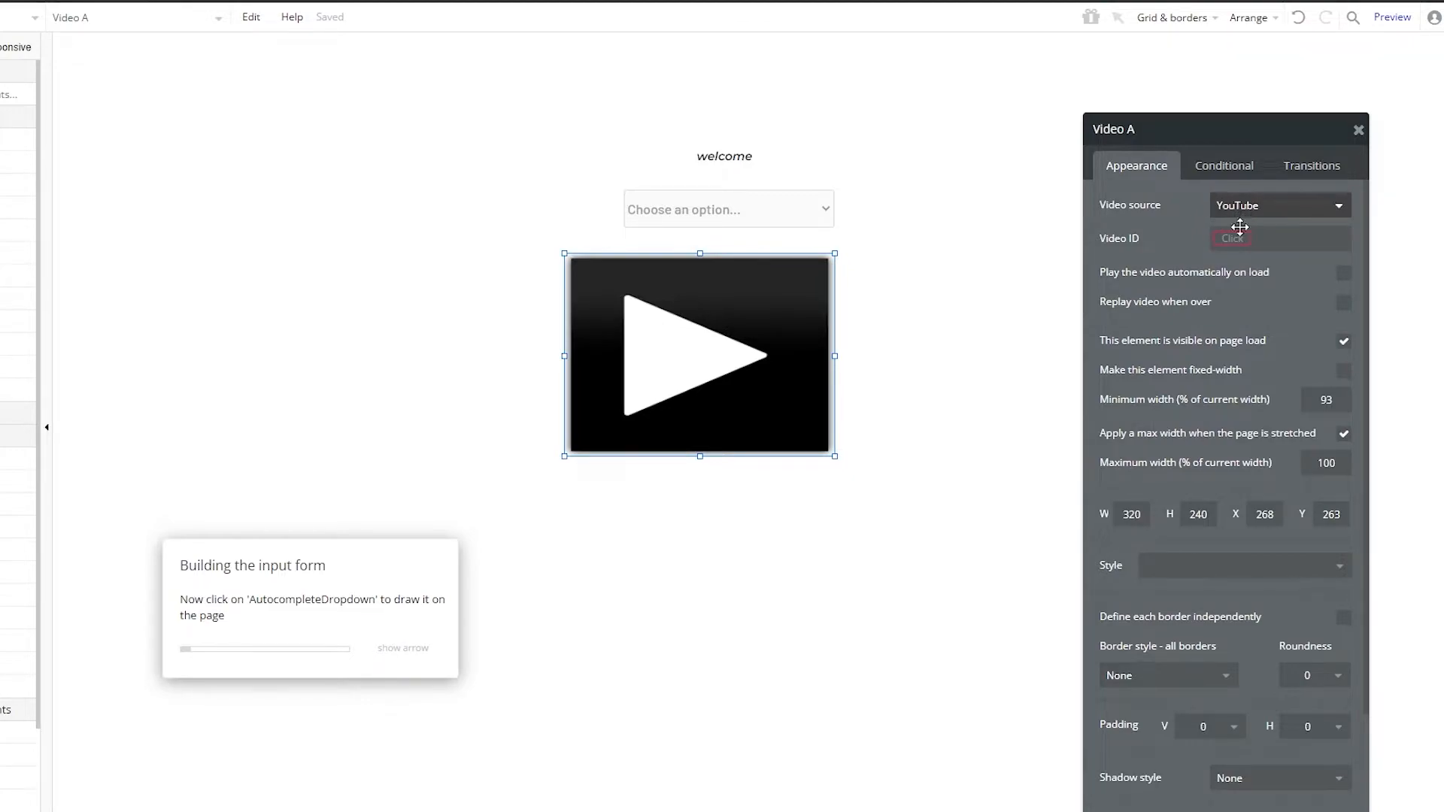
left_click(1251, 216)
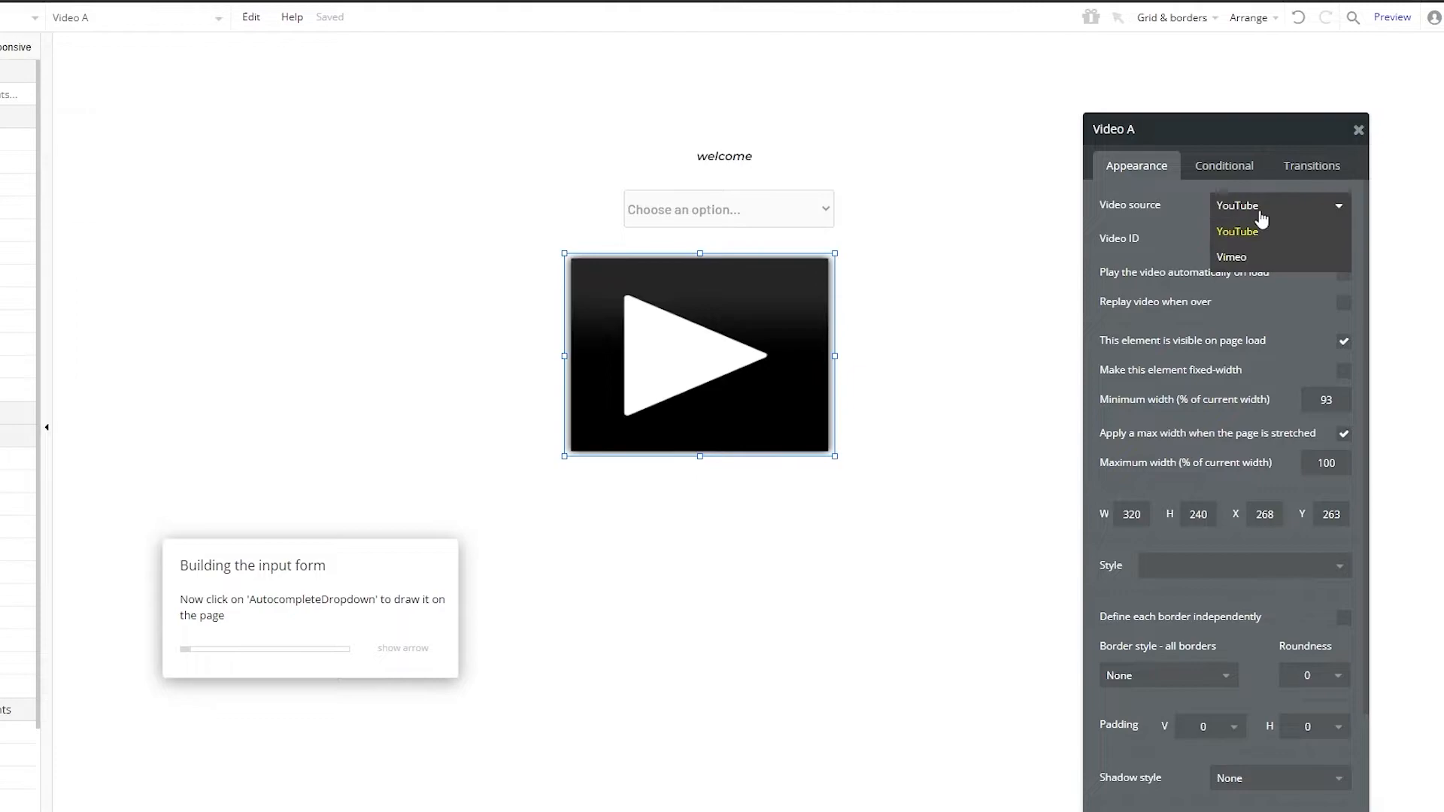
left_click(1261, 219)
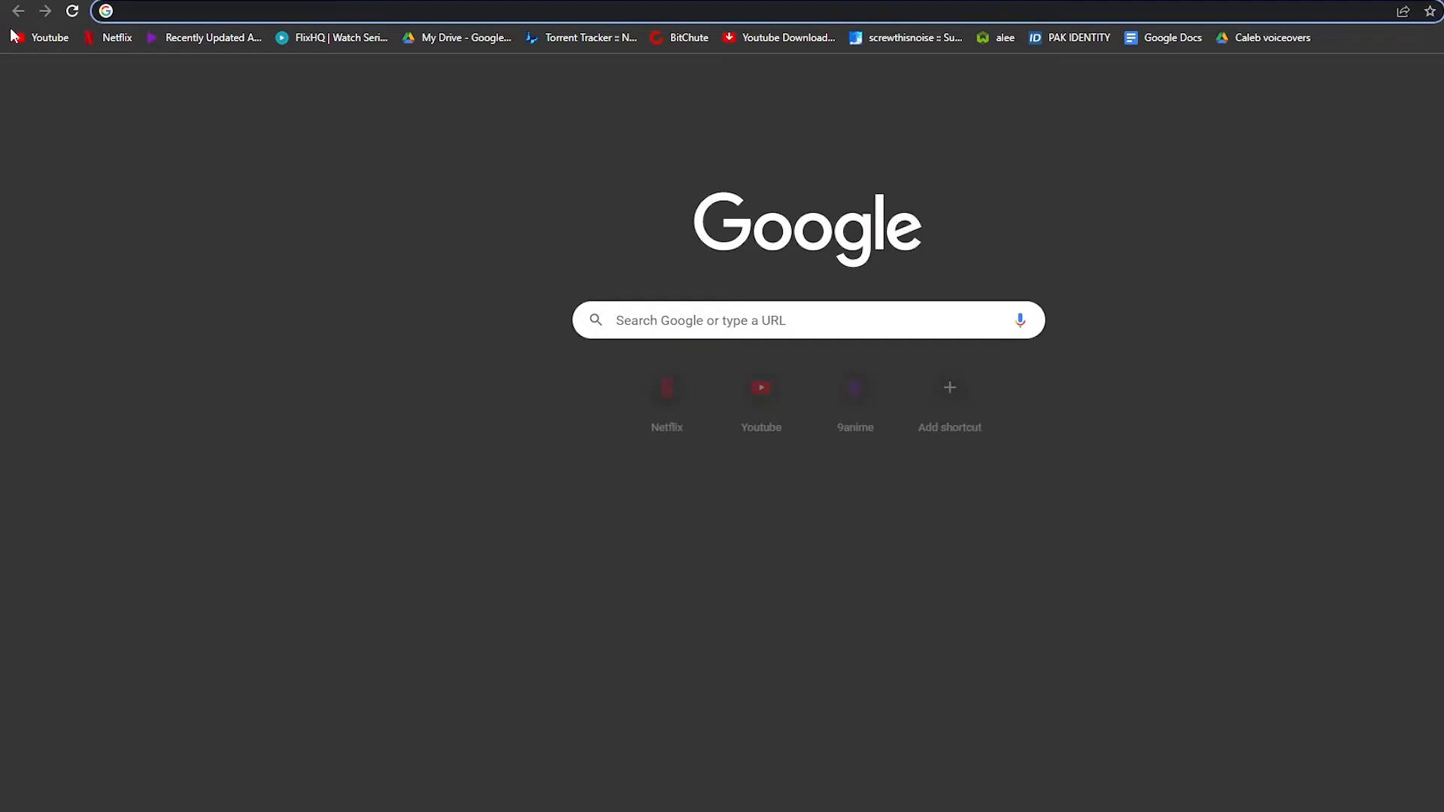
Step: Switch to YouTube, open the skateboard video "Raw Run || 70 mph in Switzerland" and copy its link
left_click(41, 36)
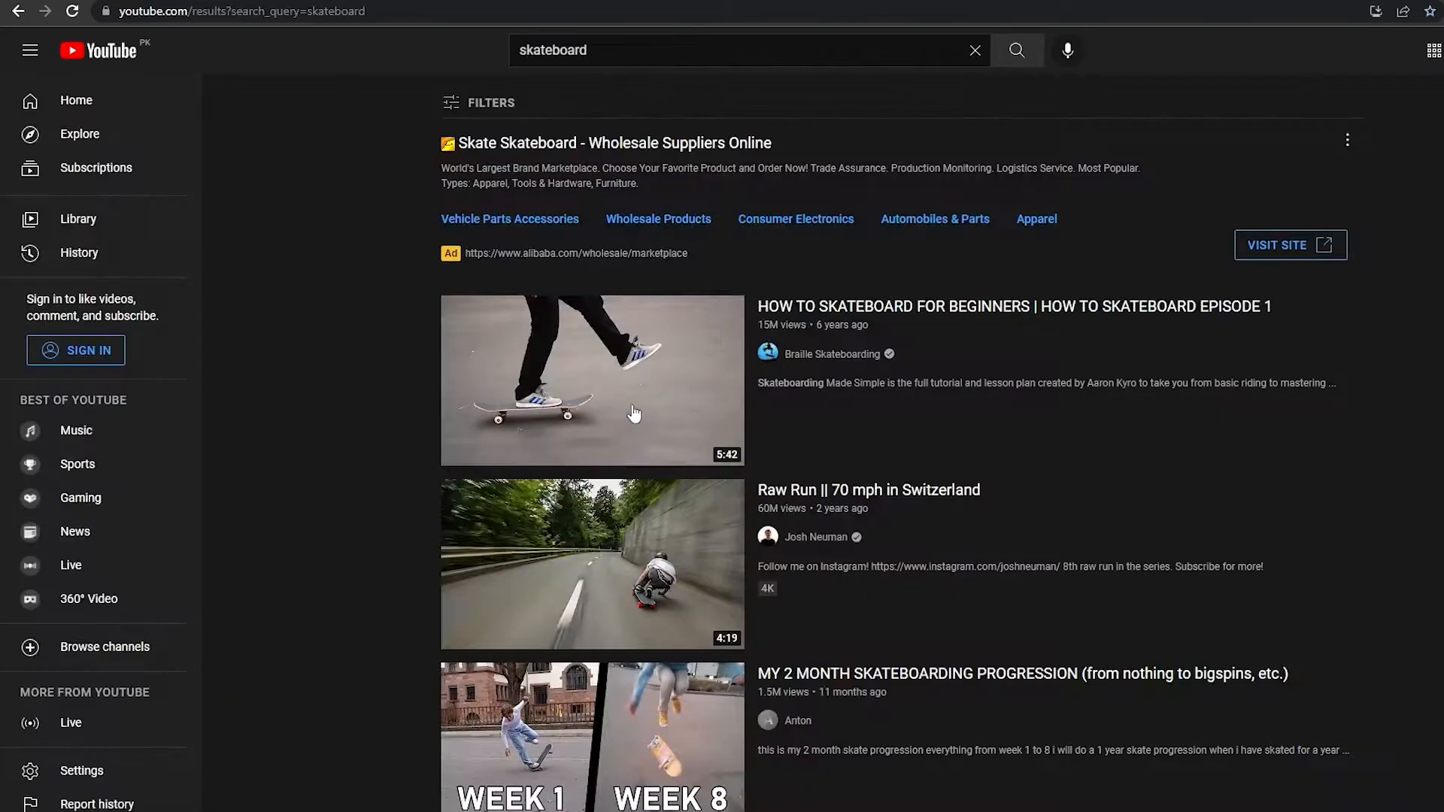
scroll(624, 519, "down", 1)
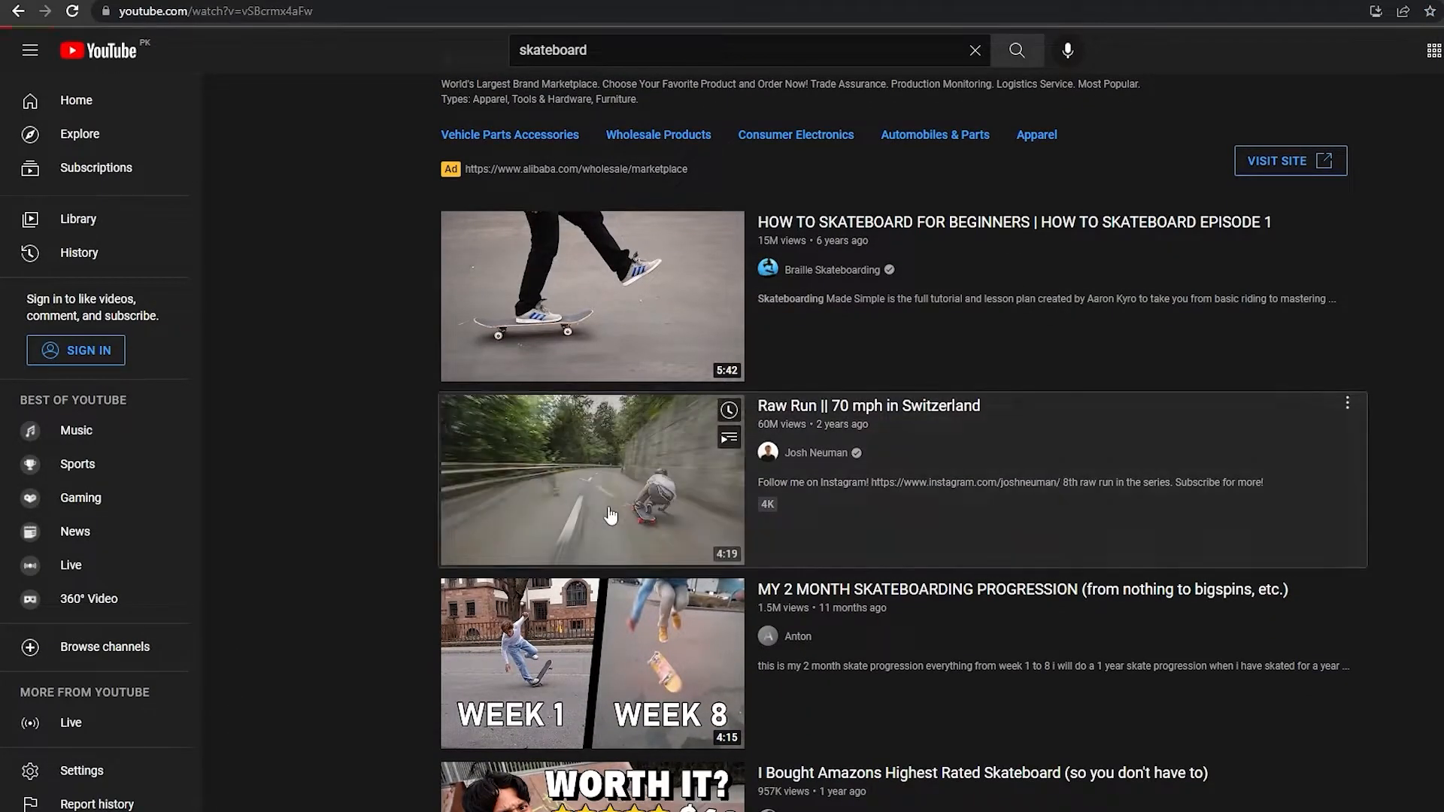
left_click(610, 503)
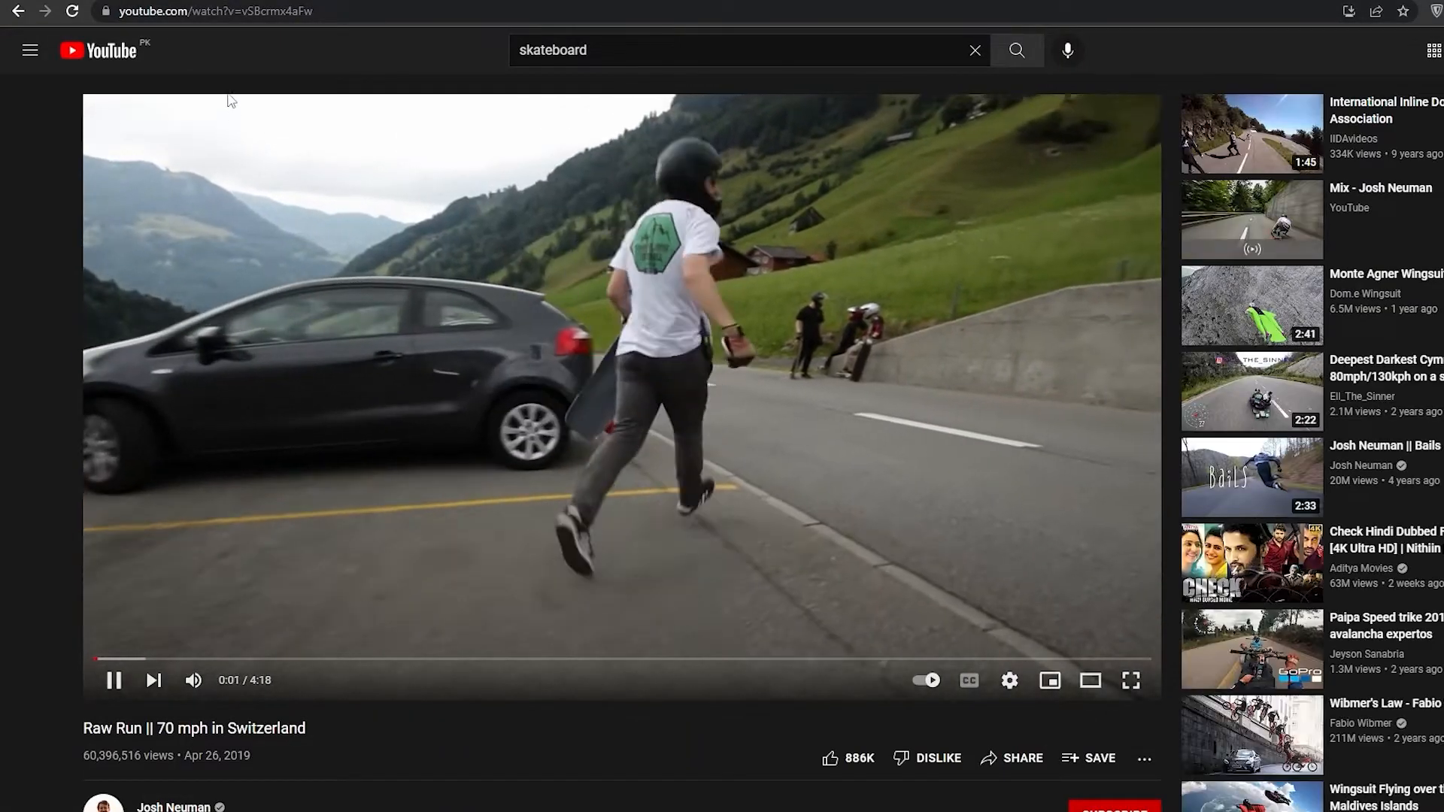
key("ctrl+l")
key("ctrl+c")
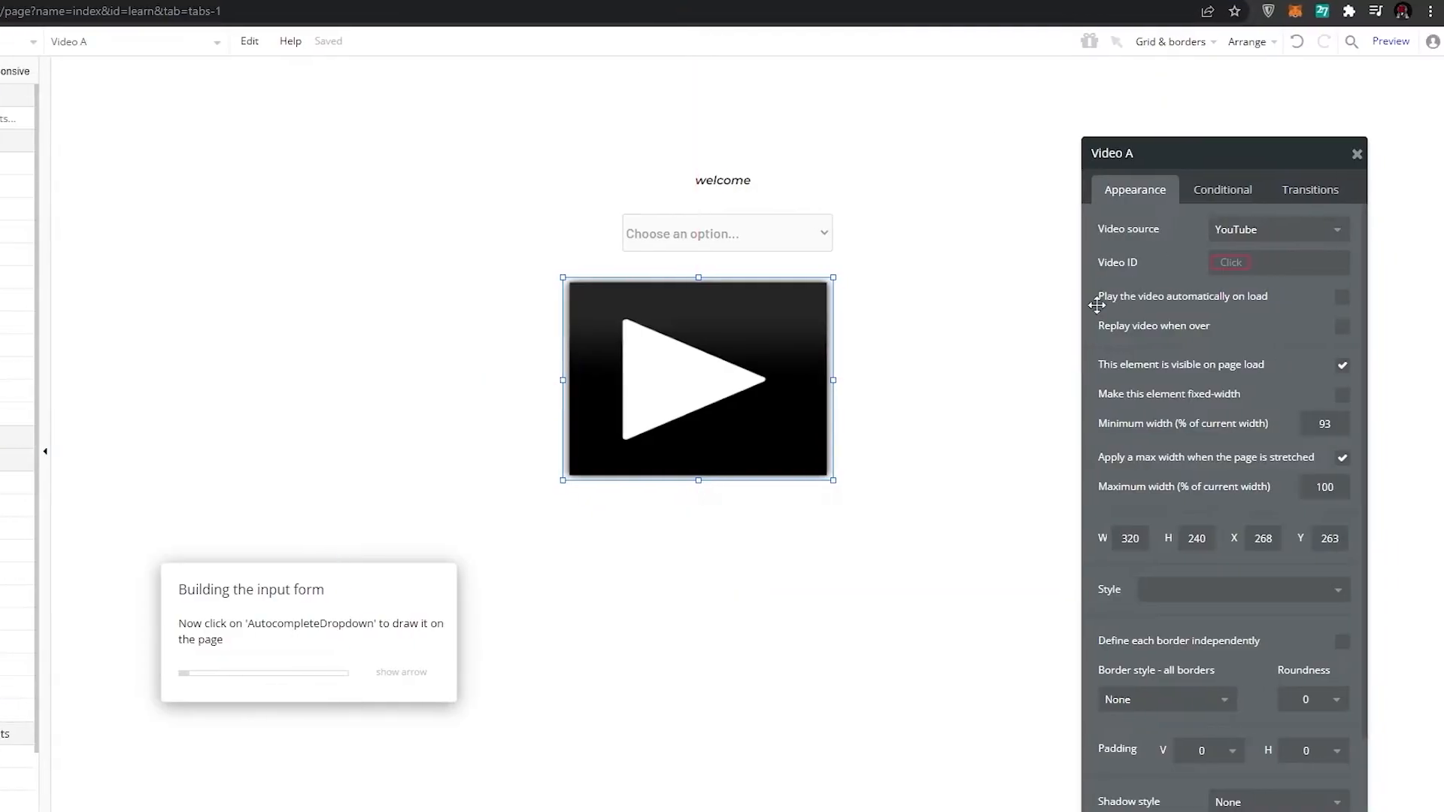
Step: Use the copied YouTube link as the video ID and enable automatic playback on load and replay when over
left_click(1230, 262)
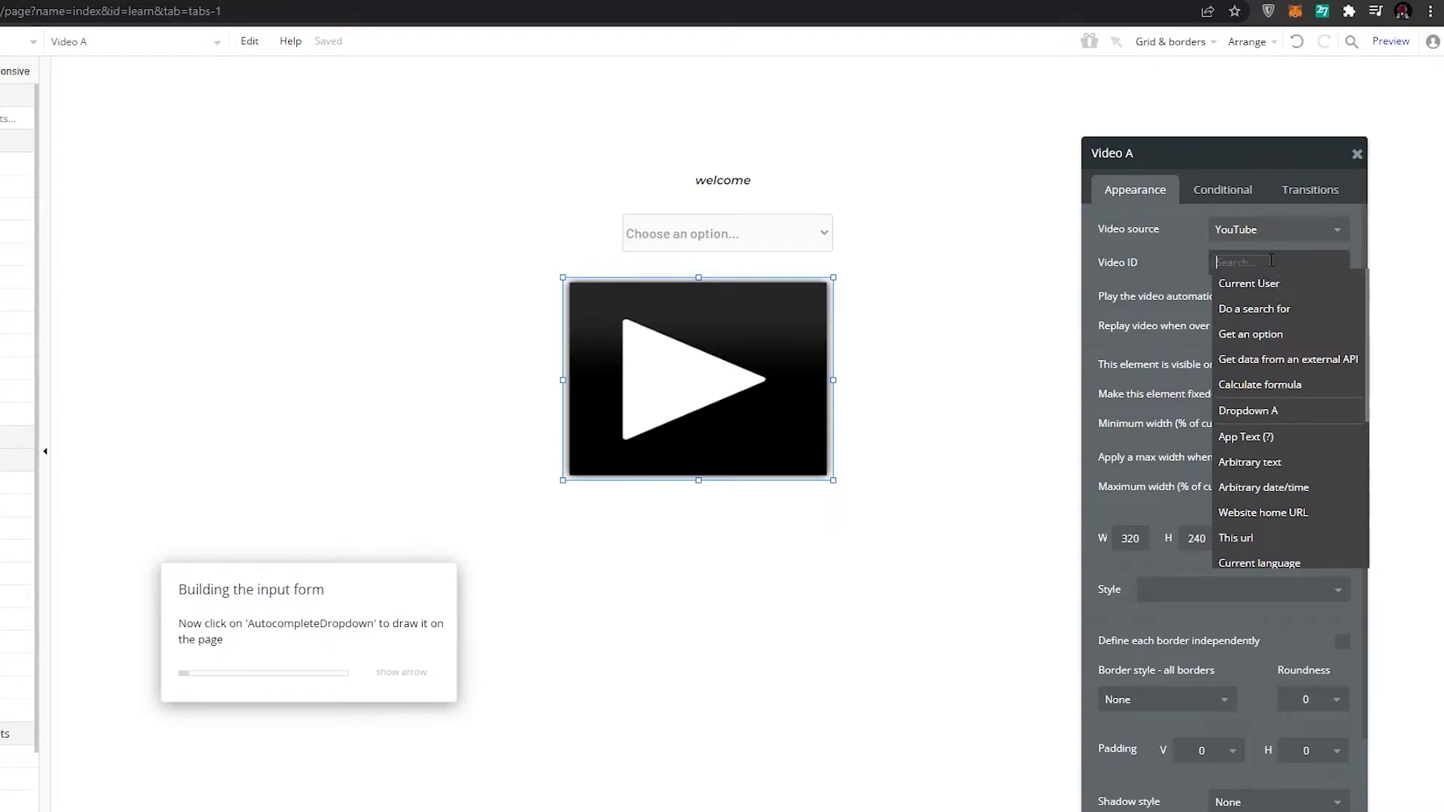
key("ctrl+v")
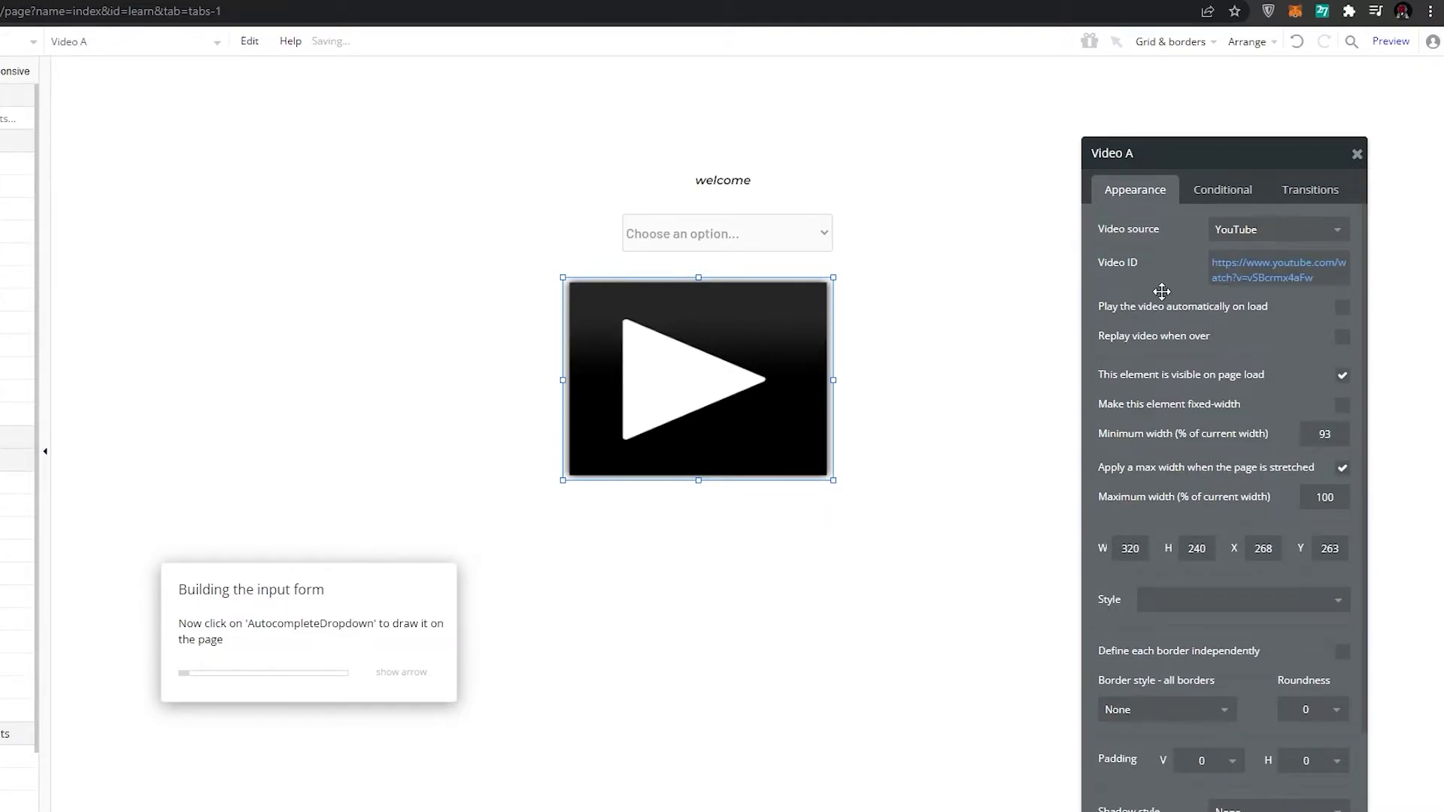
left_click(1342, 308)
left_click(1340, 339)
Step: Resize the video to about 312 by 251 and move the welcome text, dropdown and video further up the page
scroll(1315, 335, "down", 2)
mouse_move(833, 278)
left_mouse_down()
mouse_move(943, 184)
mouse_move(1002, 171)
mouse_move(821, 269)
left_mouse_up()
left_click_drag(722, 327, 750, 326)
left_click_drag(724, 184, 759, 95)
left_click_drag(728, 232, 752, 164)
left_click_drag(689, 372, 727, 322)
scroll(1153, 654, "down", 2)
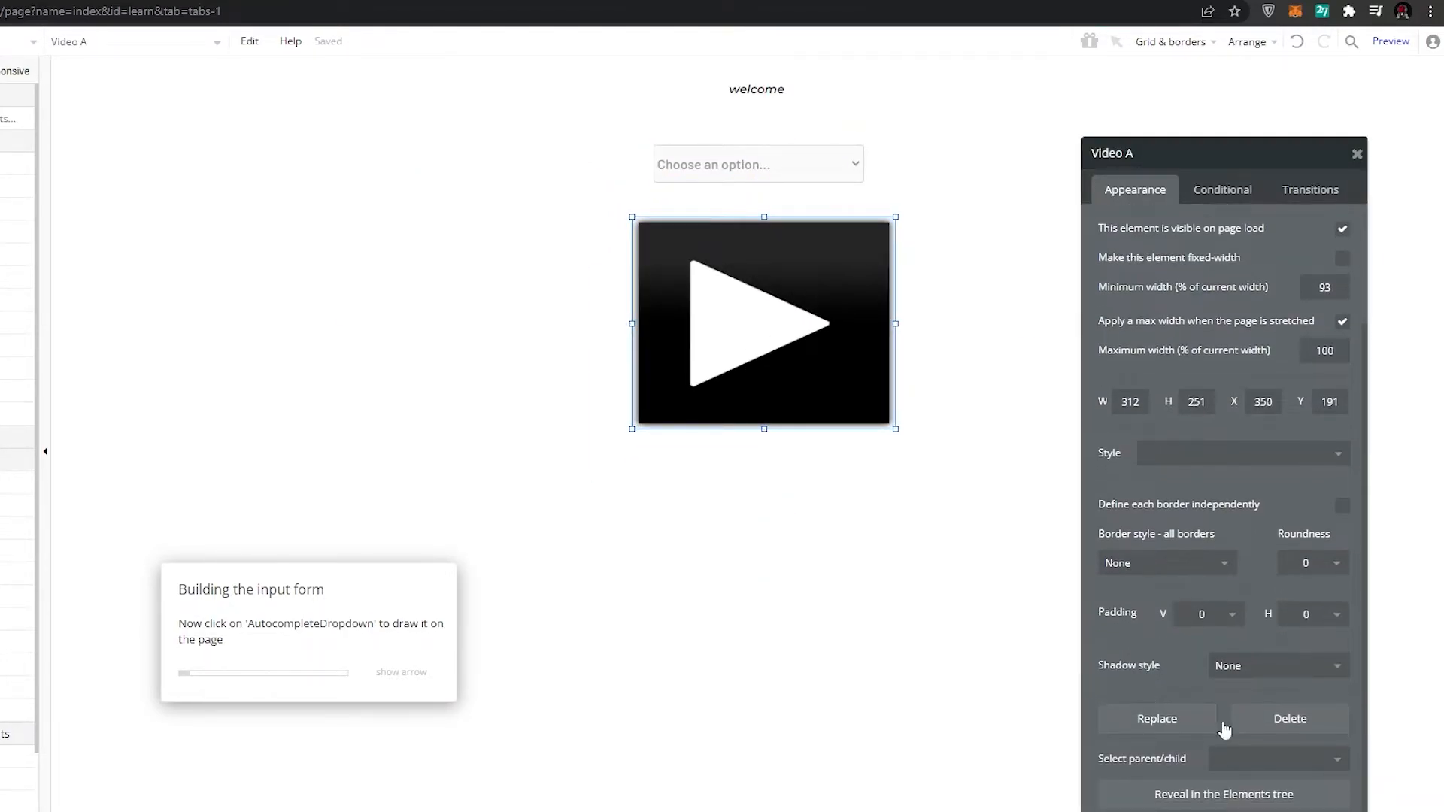
Step: Replace the dropdown with a new button placed between the welcome text and the video
left_click(123, 511)
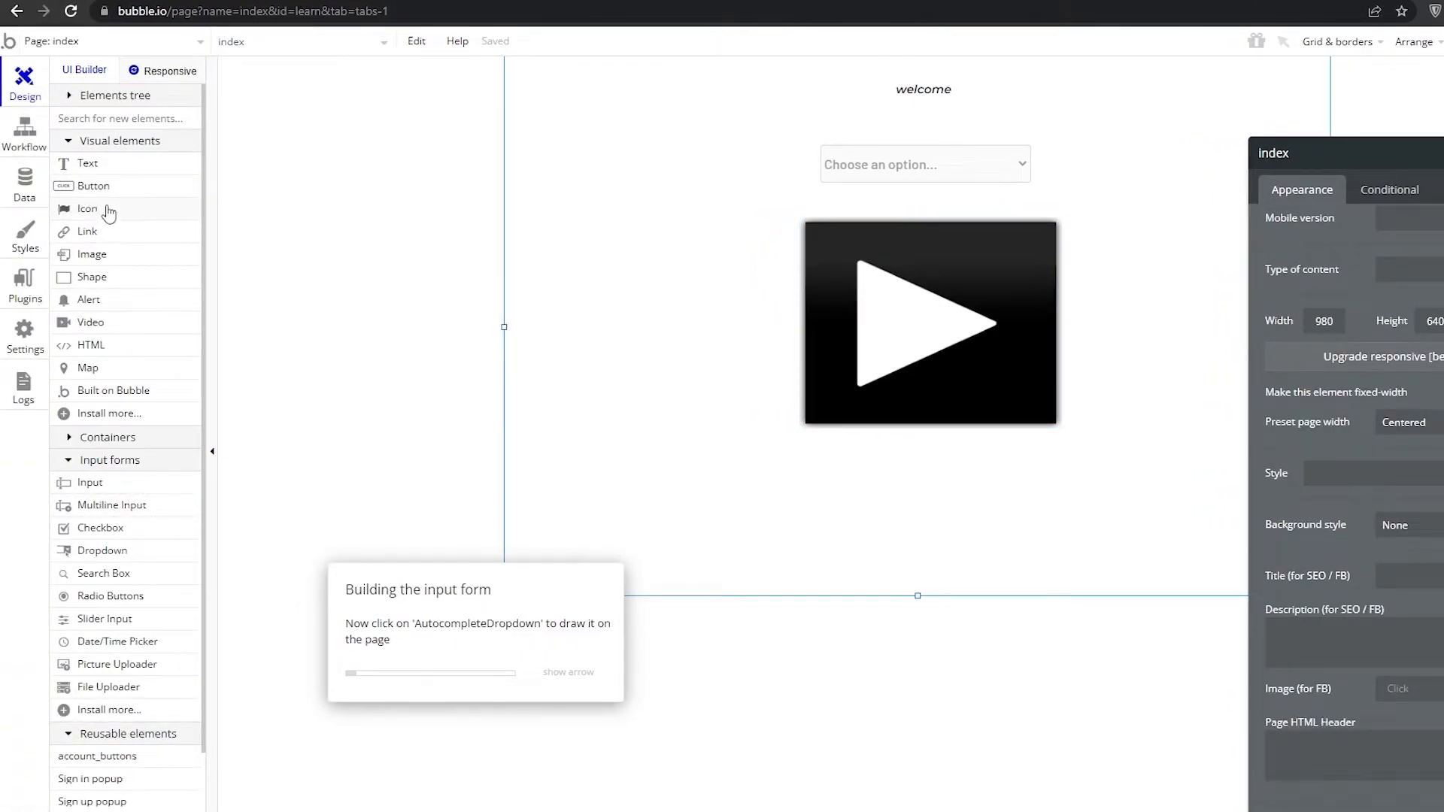
left_click(105, 191)
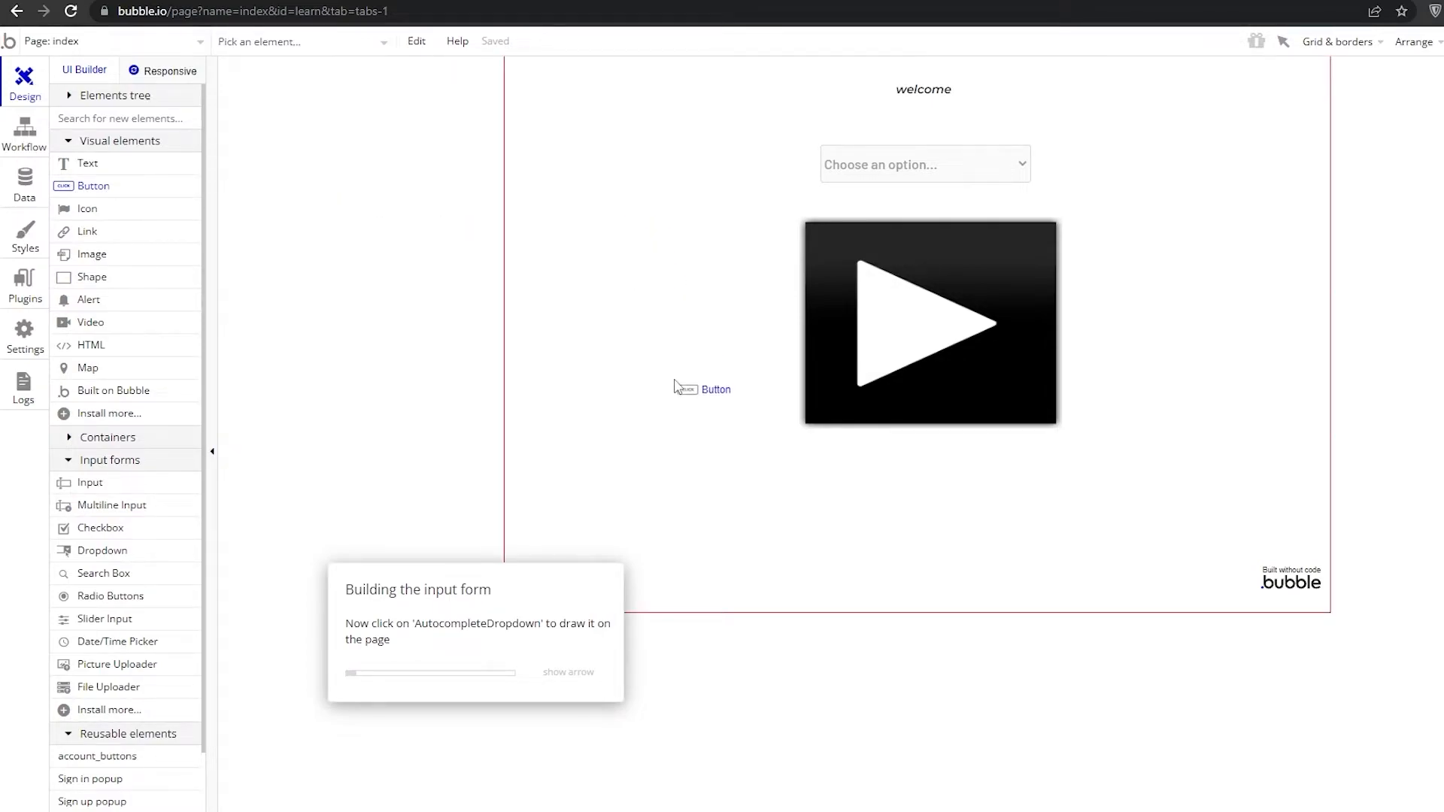
left_click(675, 386)
left_click(901, 167)
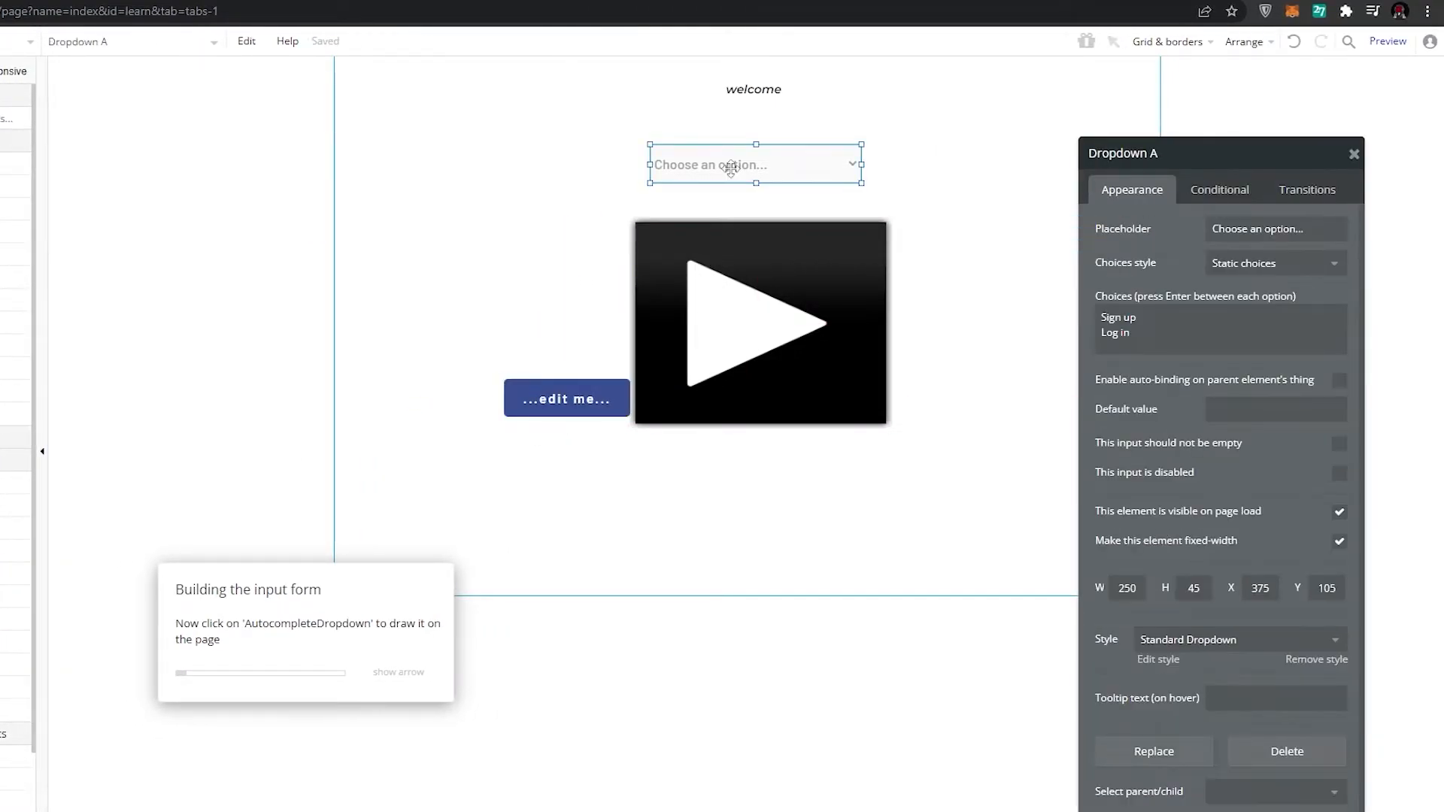
key("Delete")
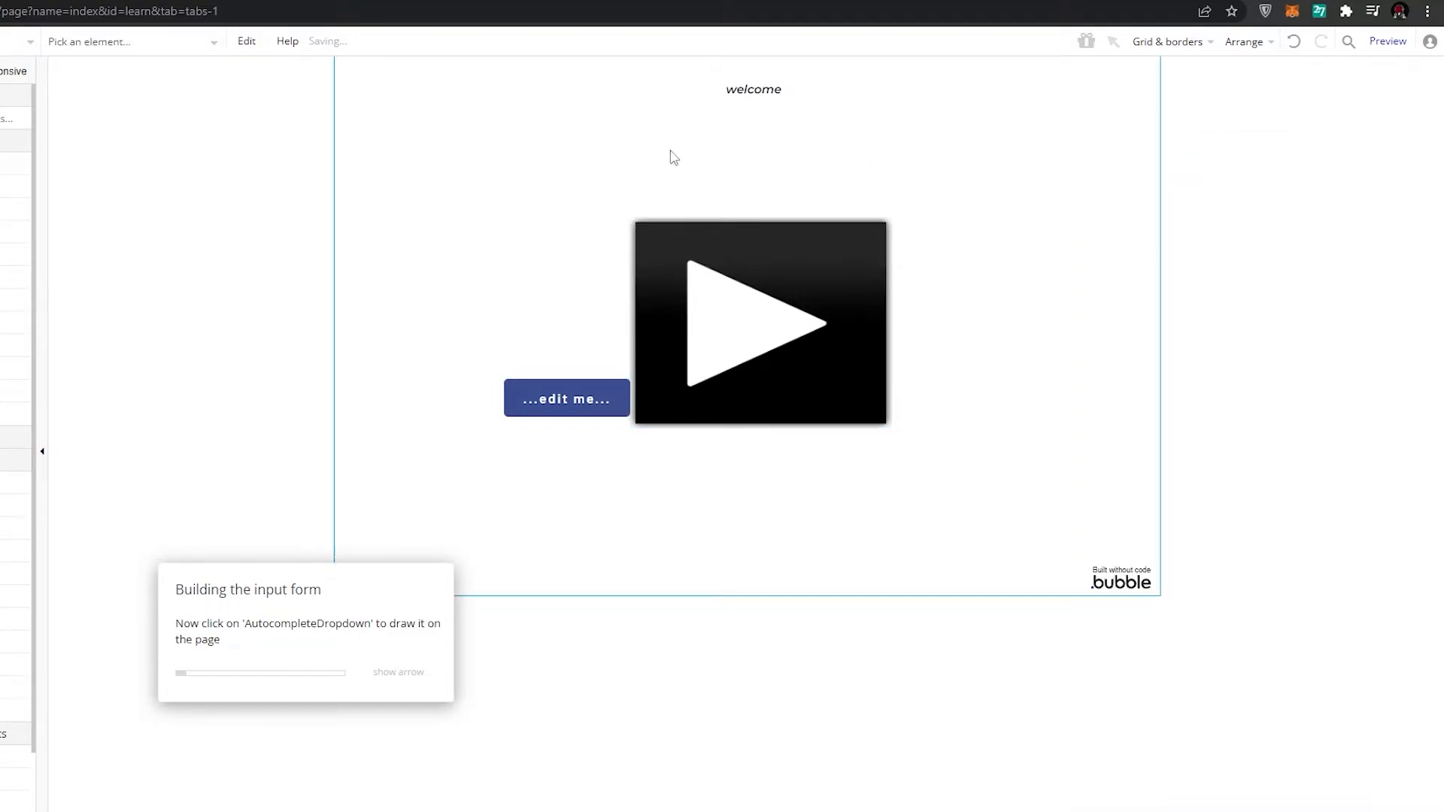
left_click_drag(541, 398, 736, 172)
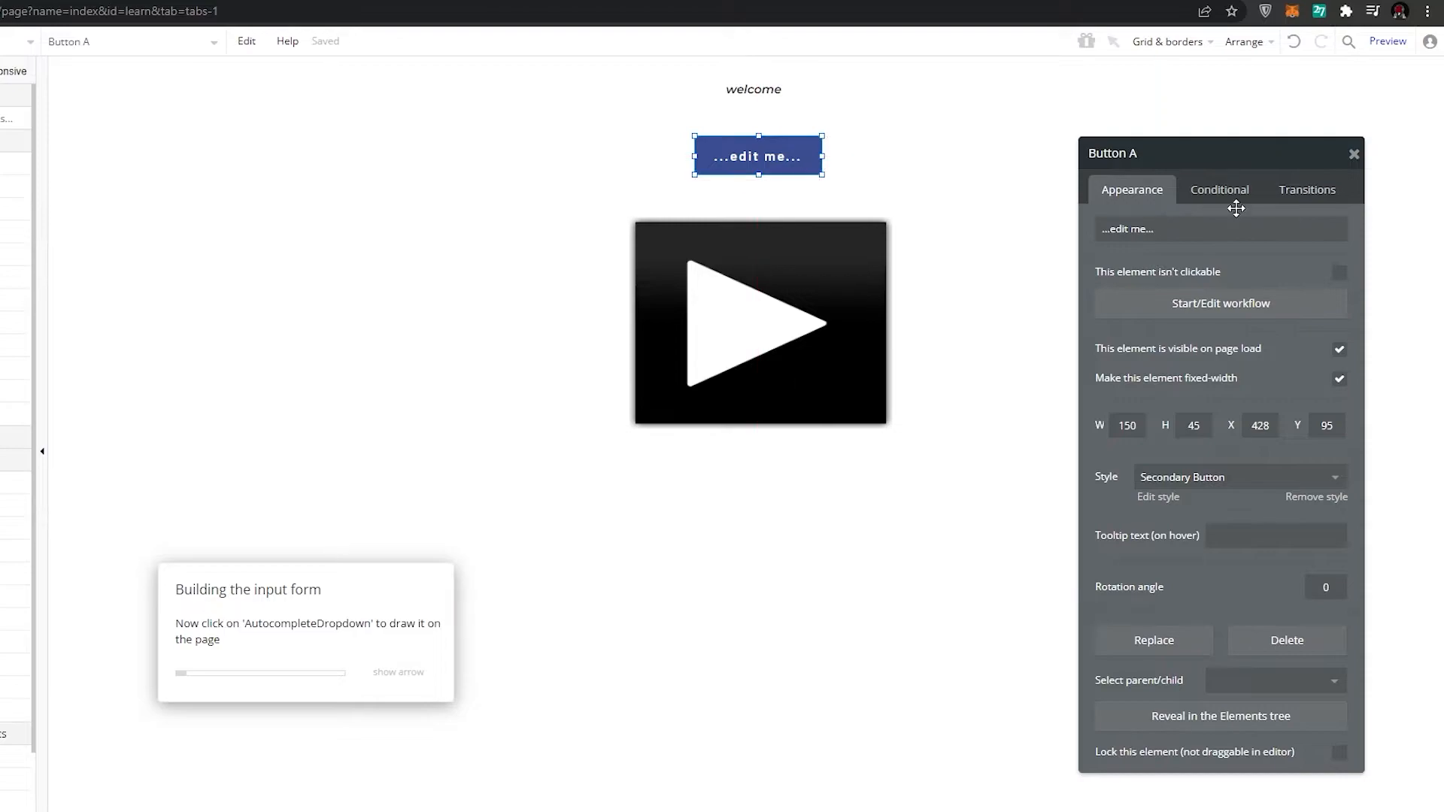
Step: Change the button's caption to "Sign up"
left_click(1156, 227)
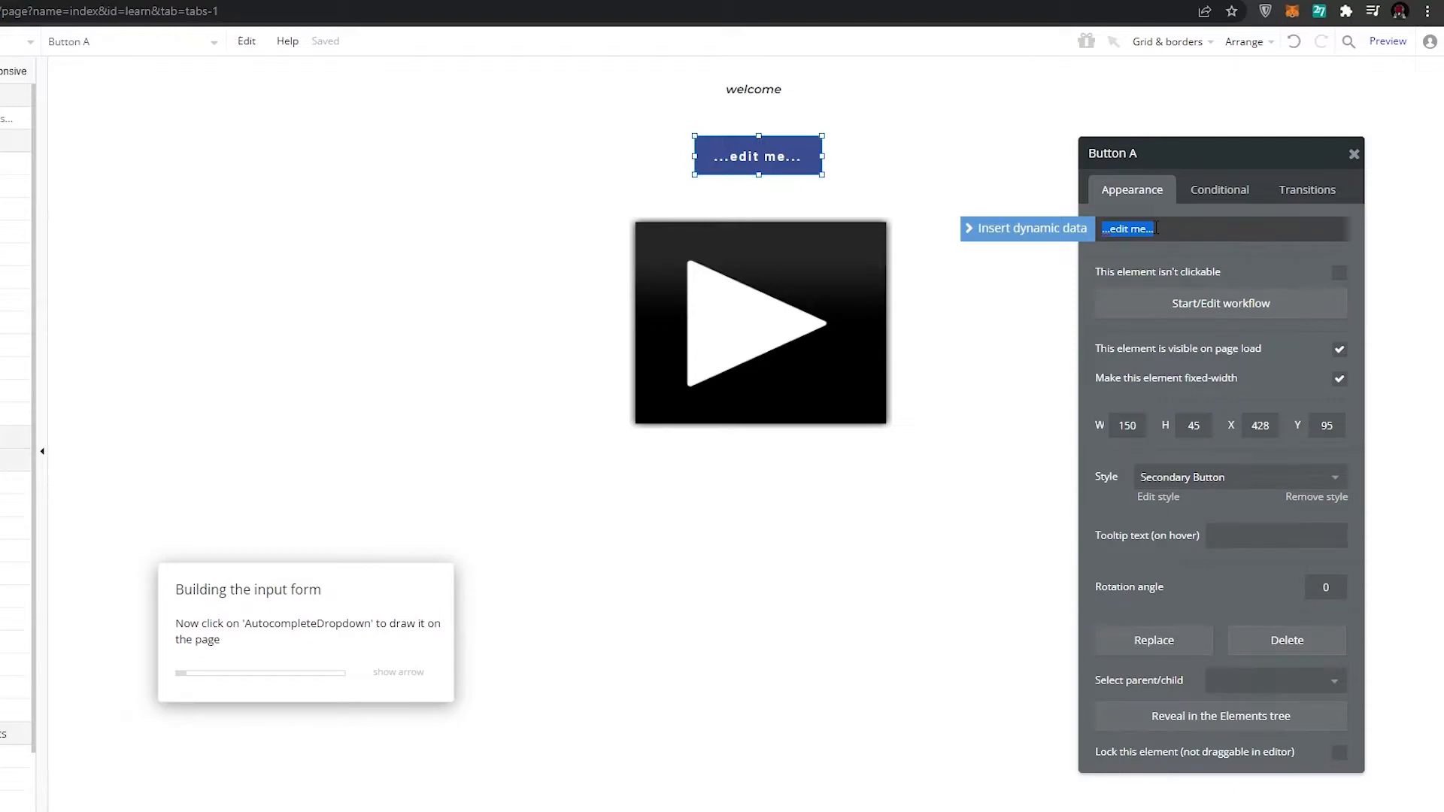
type("Sign up")
left_click(908, 193)
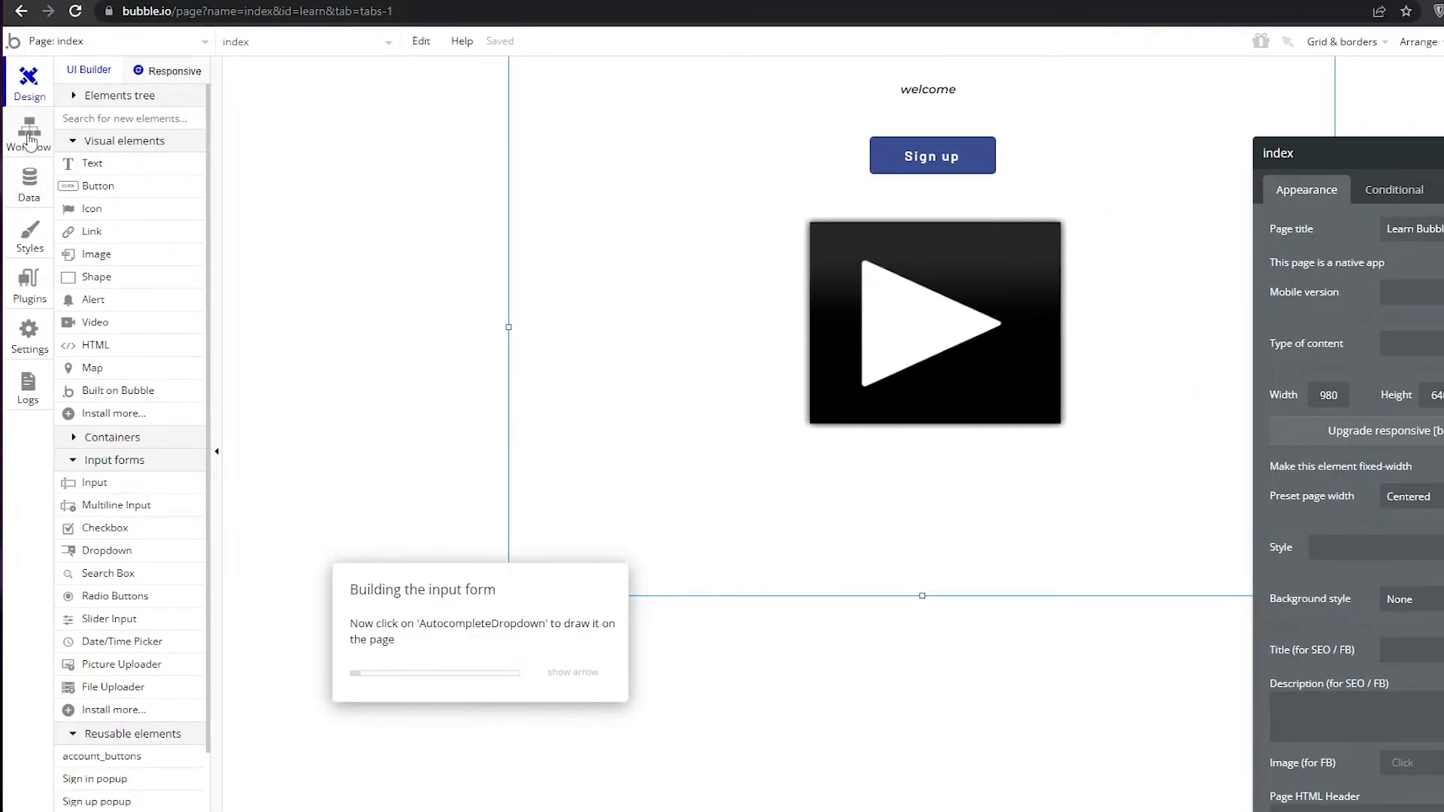
Step: Open the workflow event for the Sign up button being clicked and set its event color to Blue
left_click(30, 140)
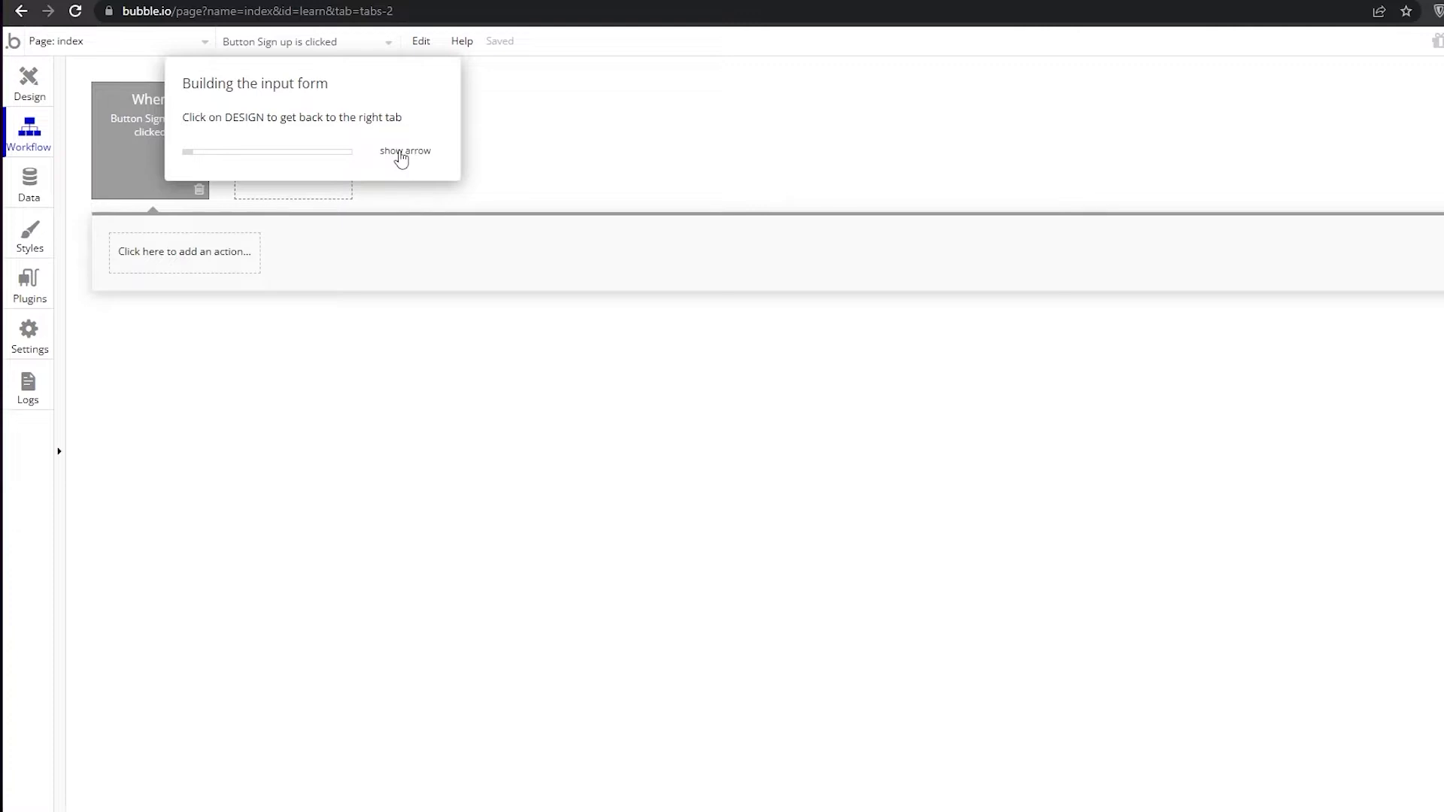
left_click(124, 162)
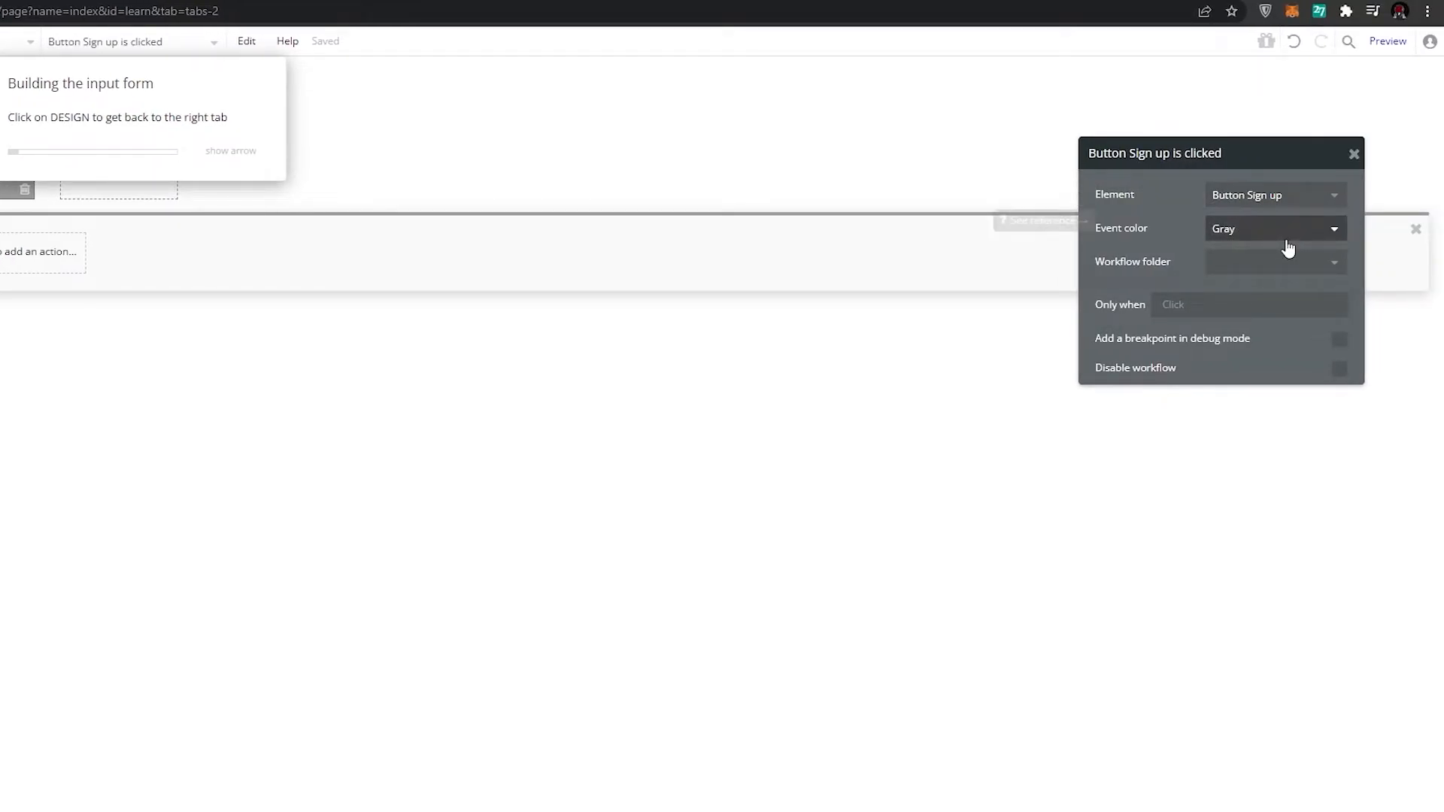
left_click(1284, 234)
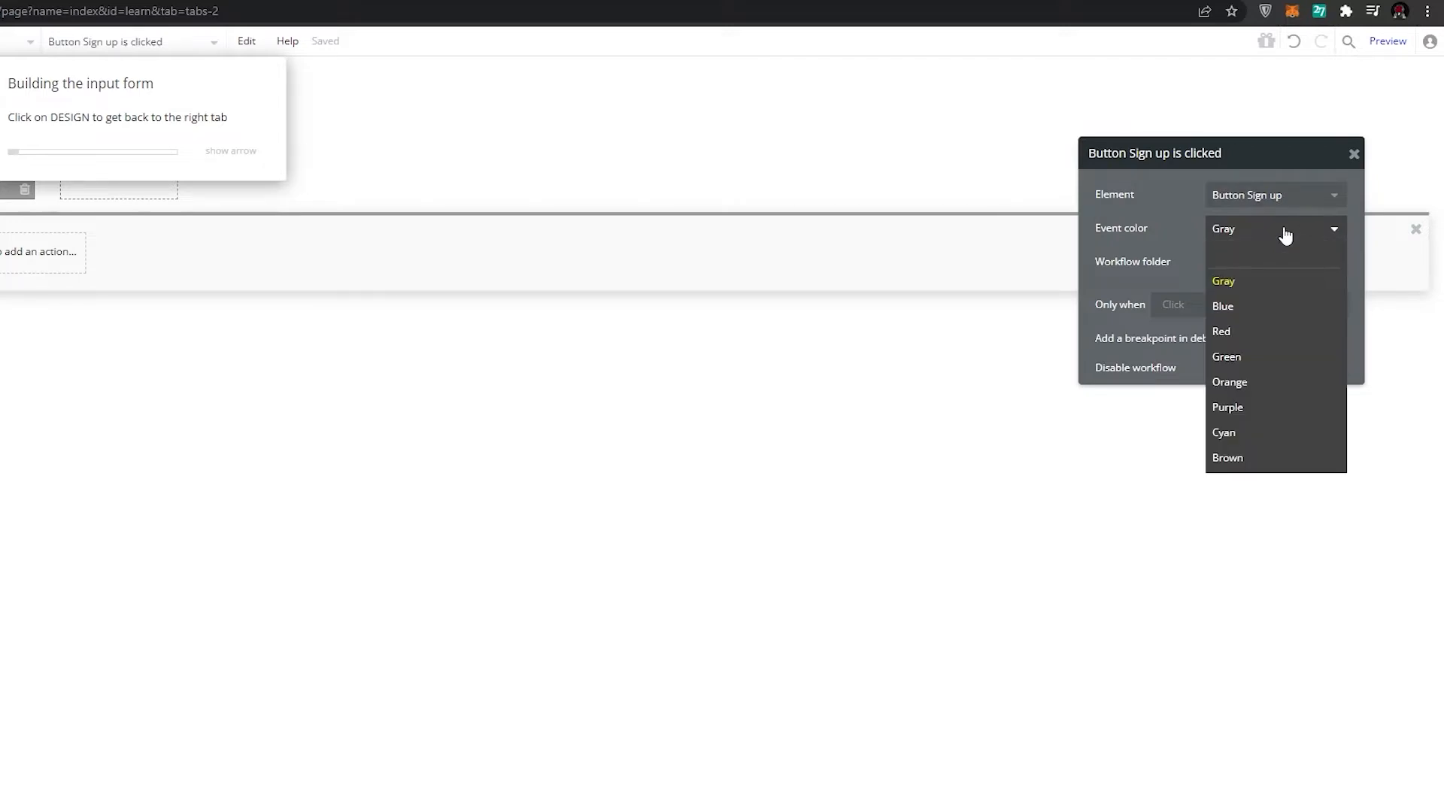
left_click(1245, 308)
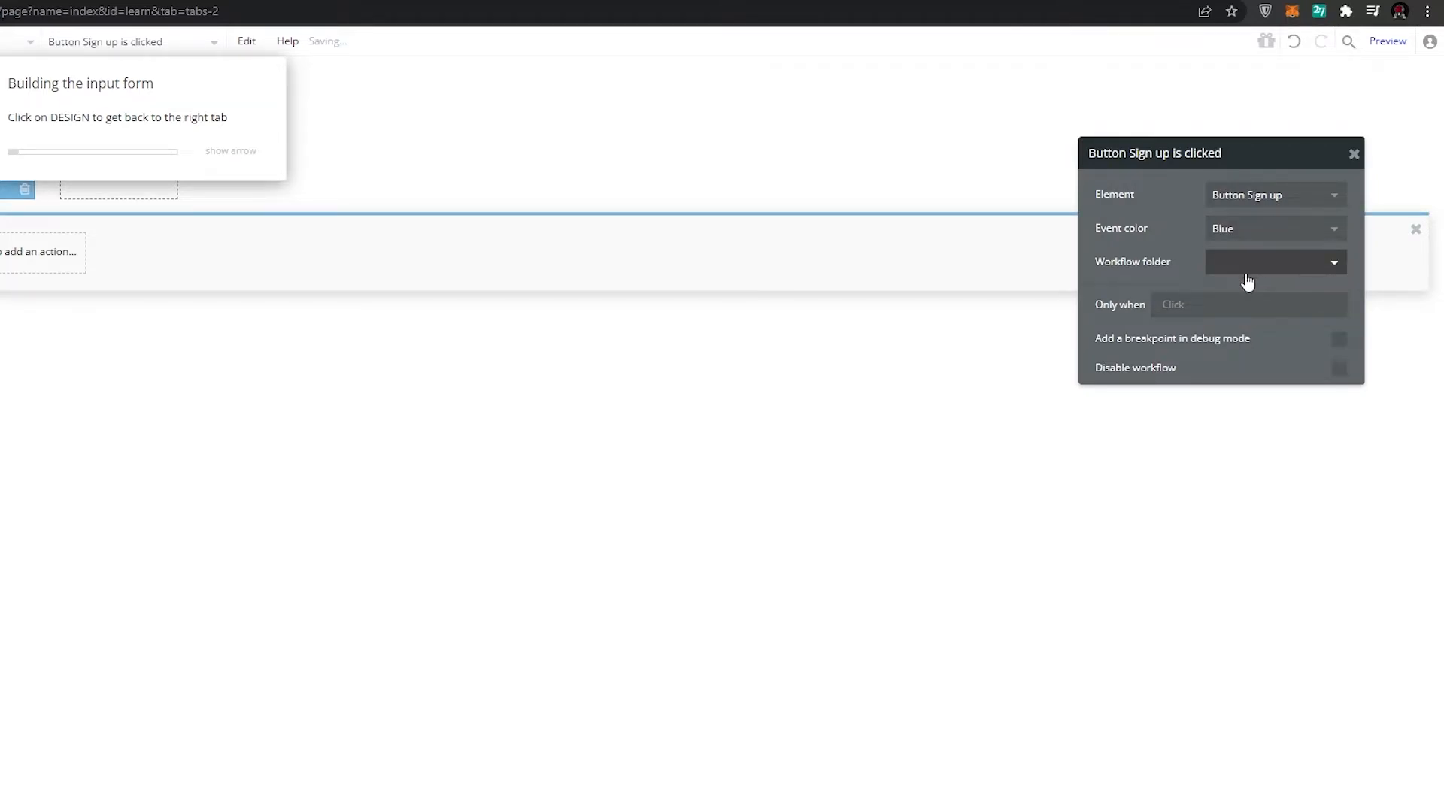
left_click(1247, 280)
left_click(1241, 279)
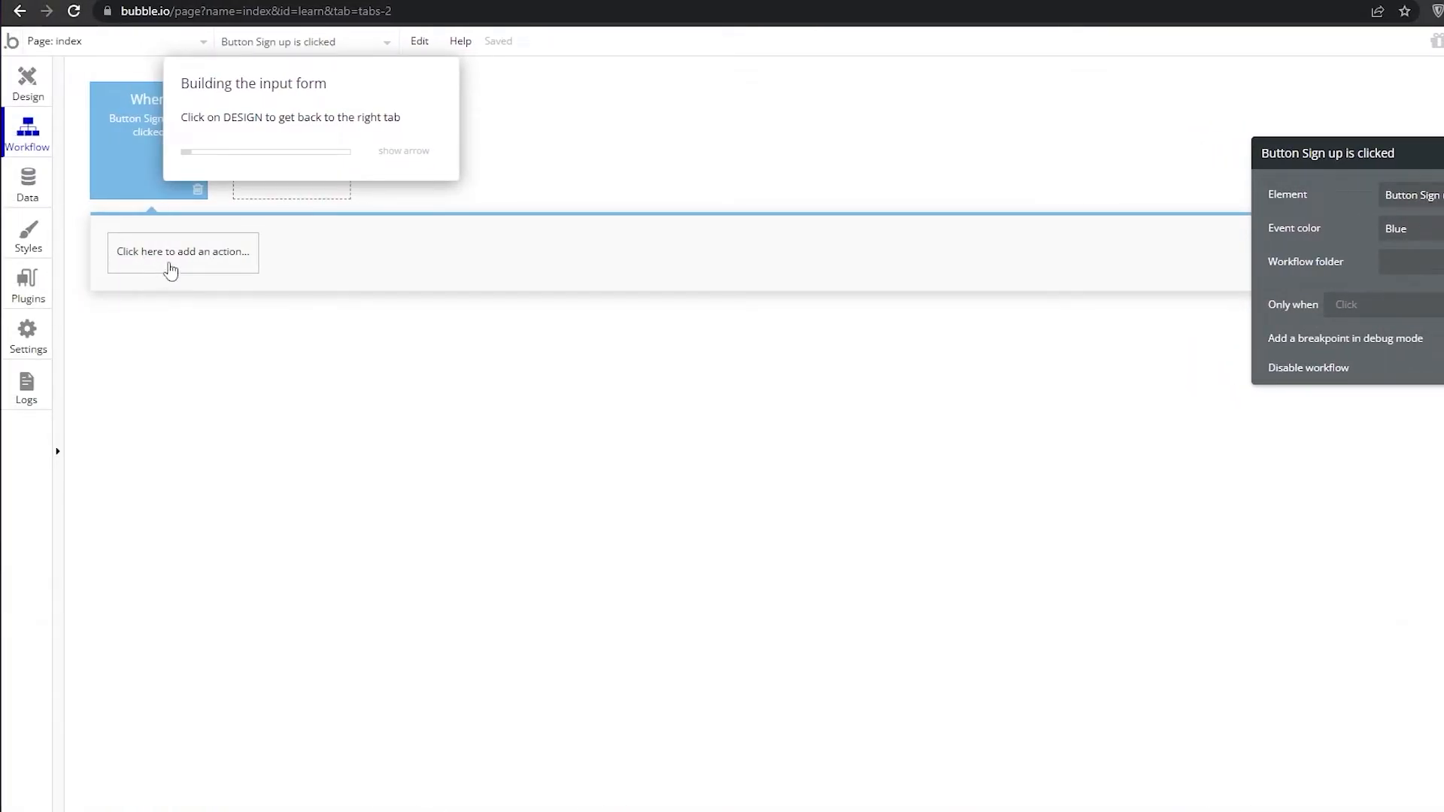
Step: Add a Signup/login with a social network action to the Sign up button's workflow and check its OAuth provider choices
left_click(177, 268)
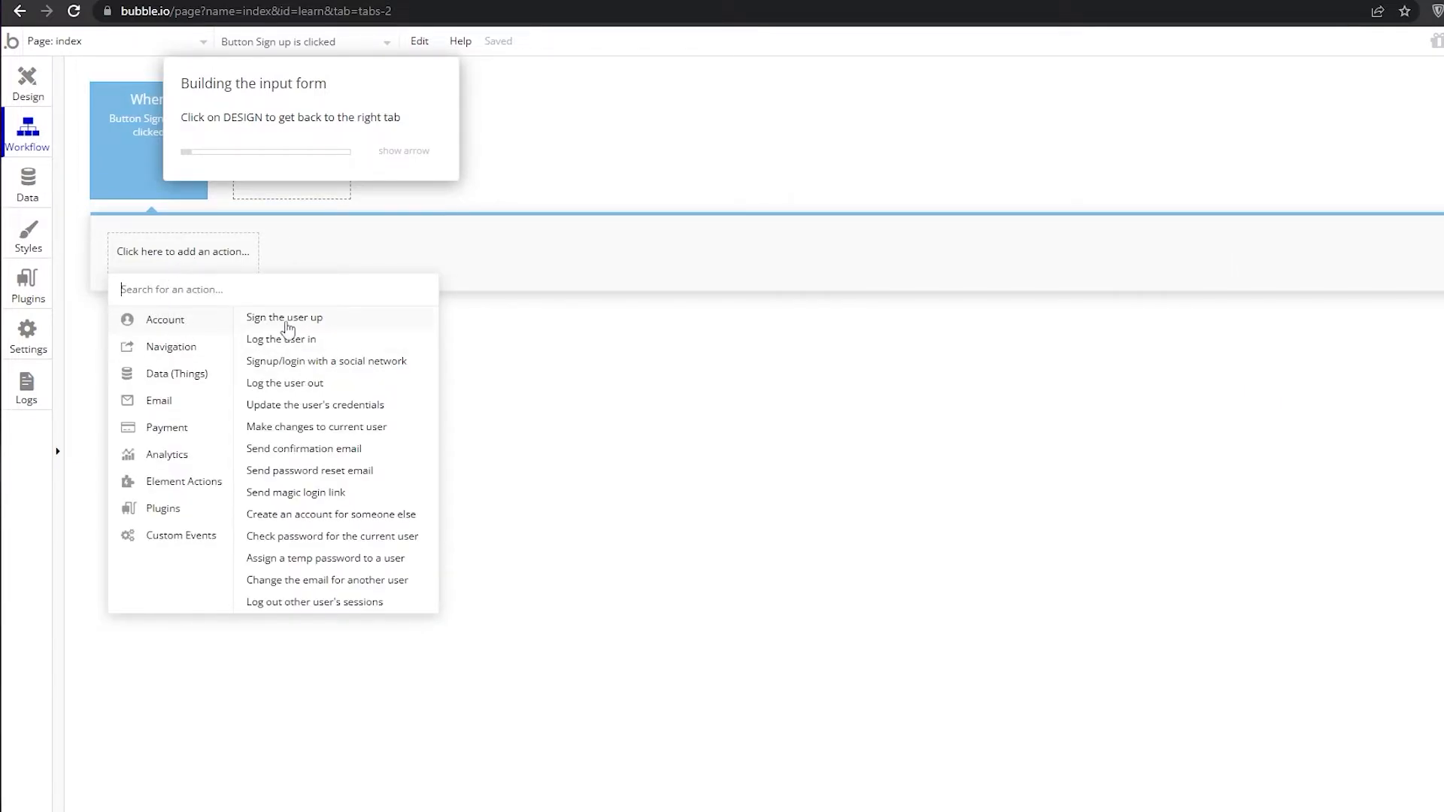
mouse_move(317, 331)
left_click(288, 363)
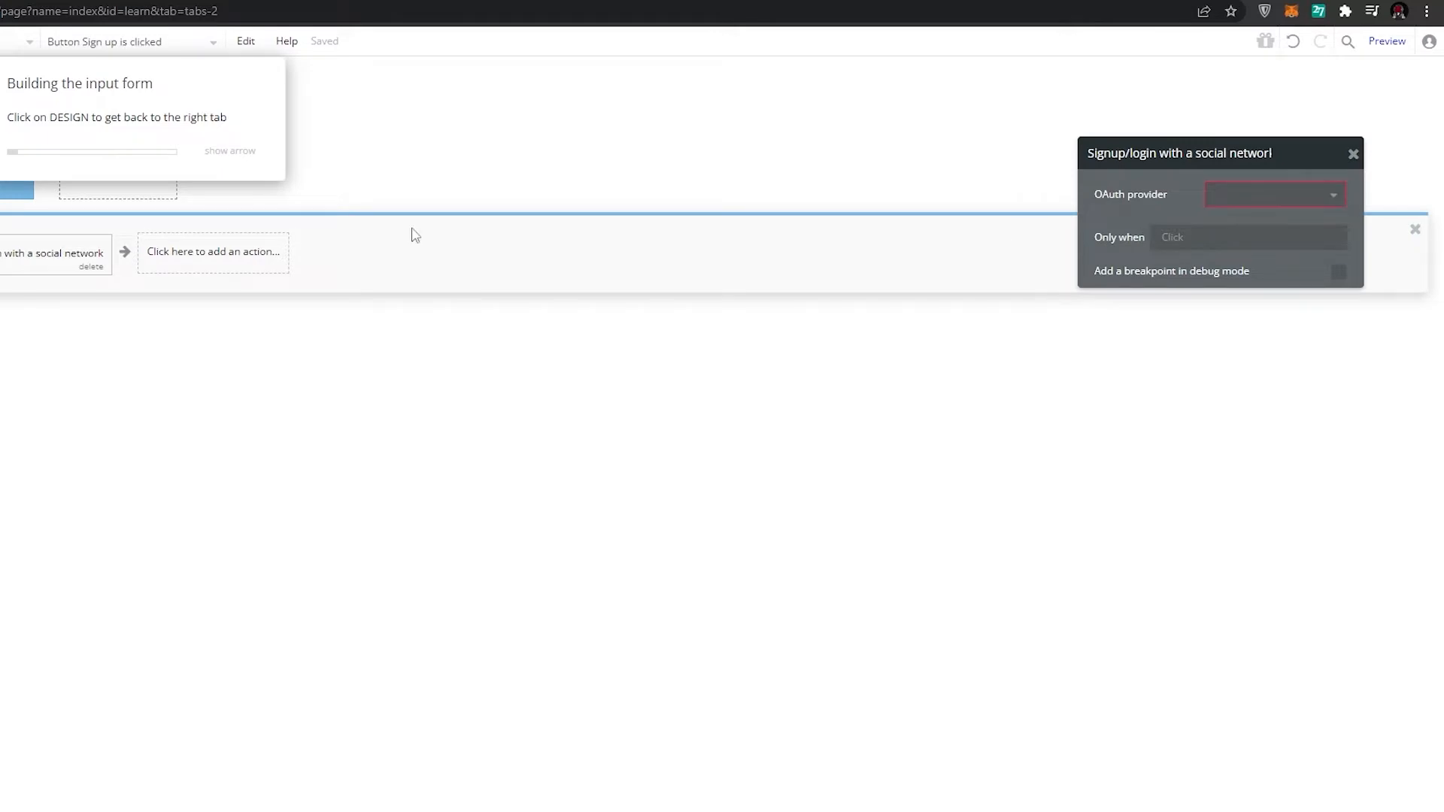
left_click(1264, 193)
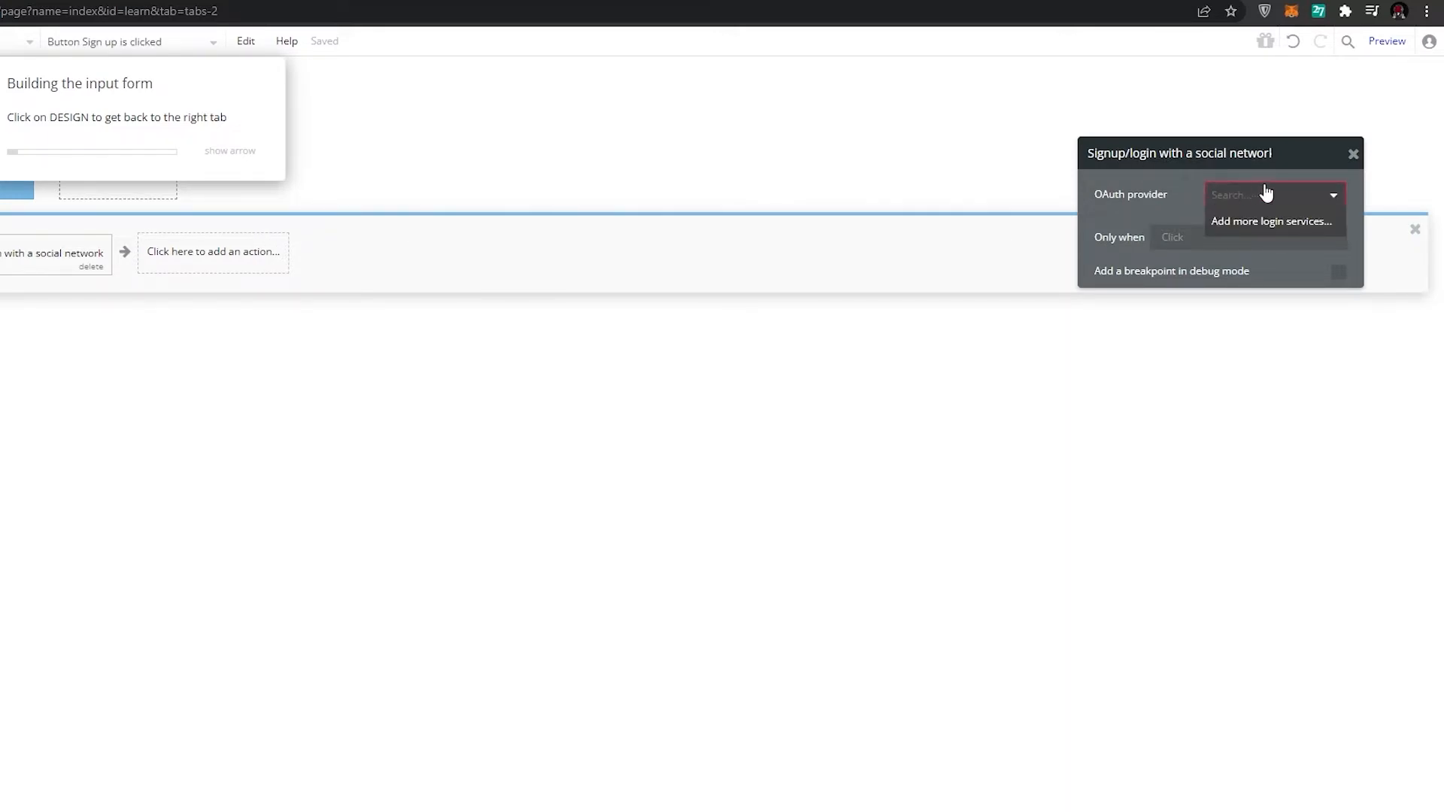
left_click(1256, 193)
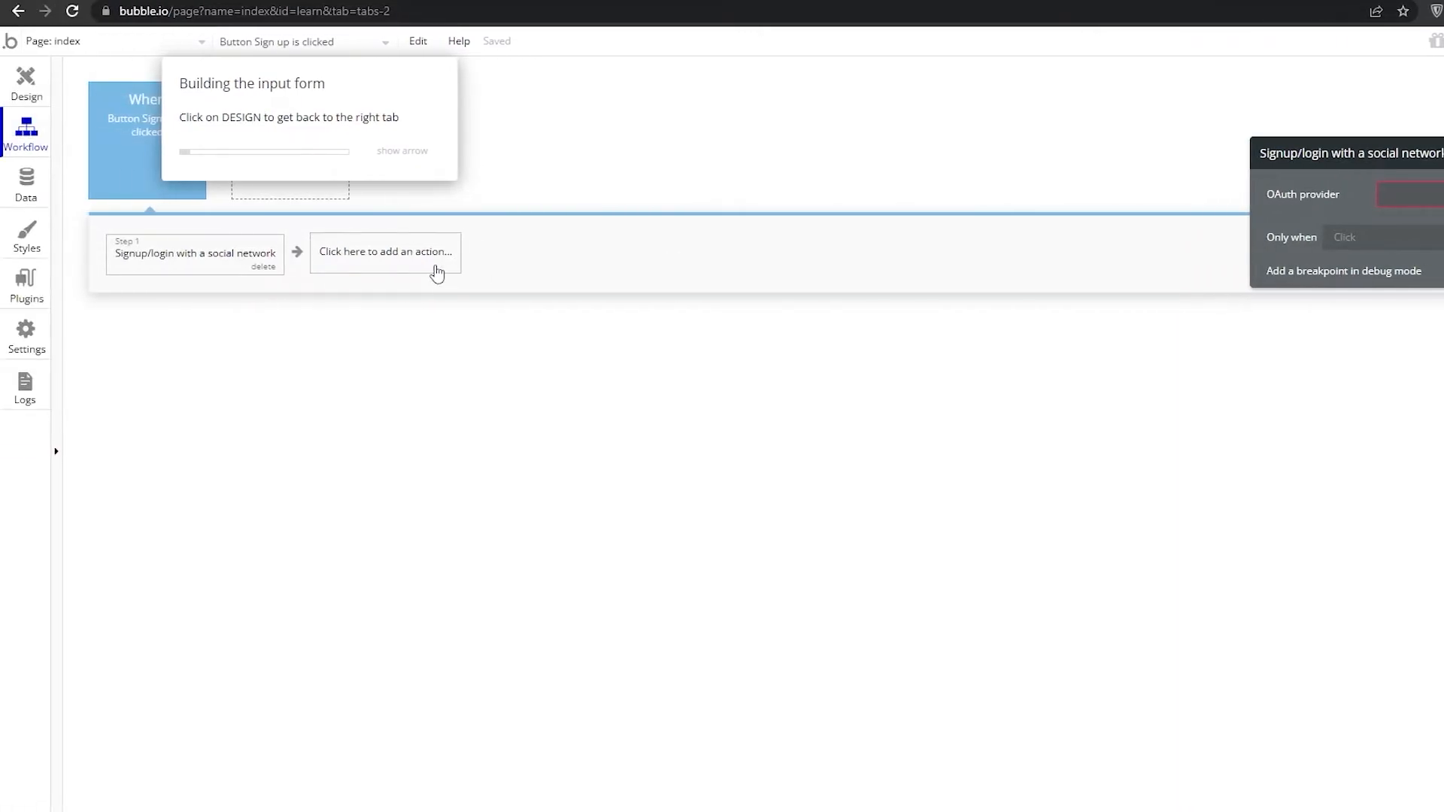
Step: Add a Sign the user up action as the second step of the Sign up button's workflow
left_click(258, 263)
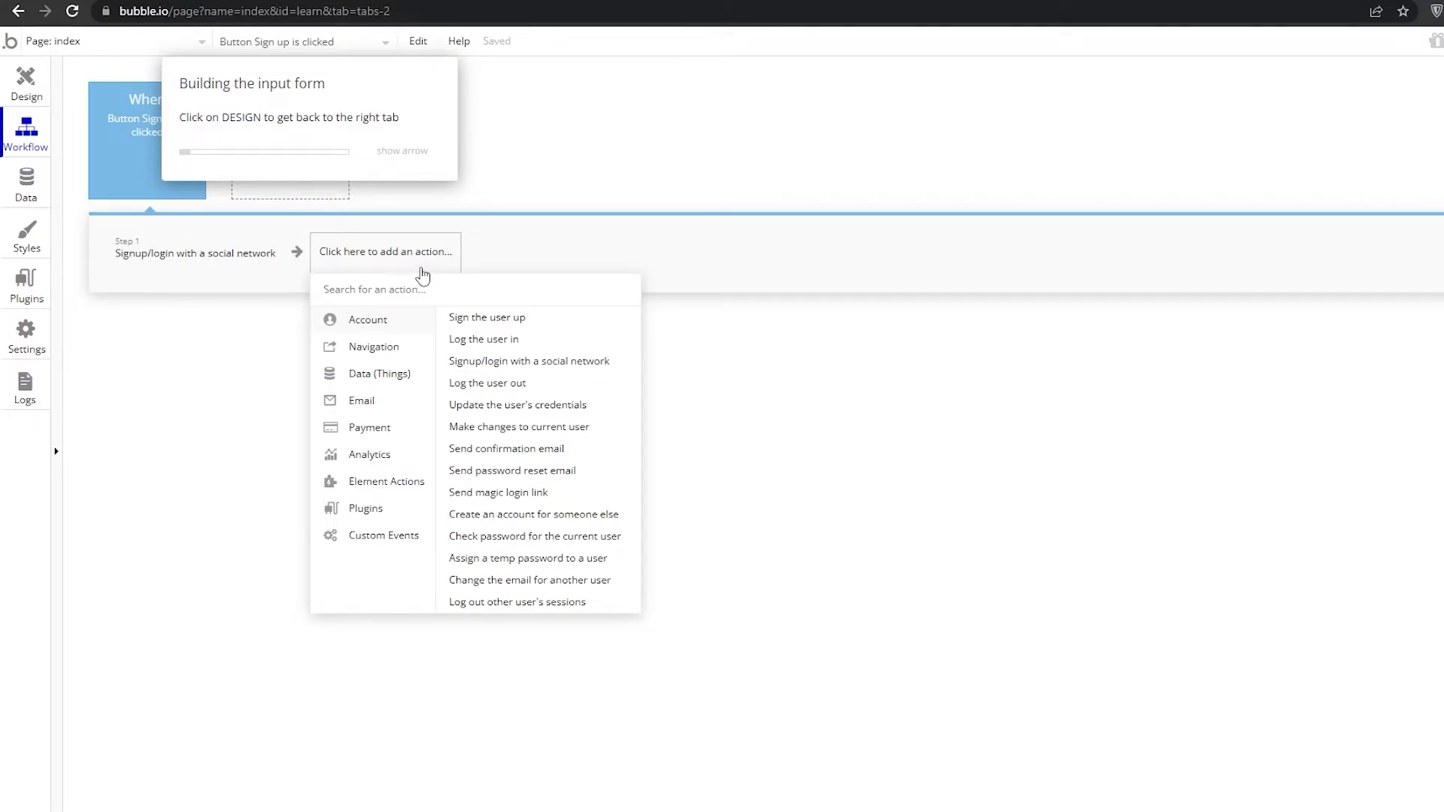
left_click(487, 319)
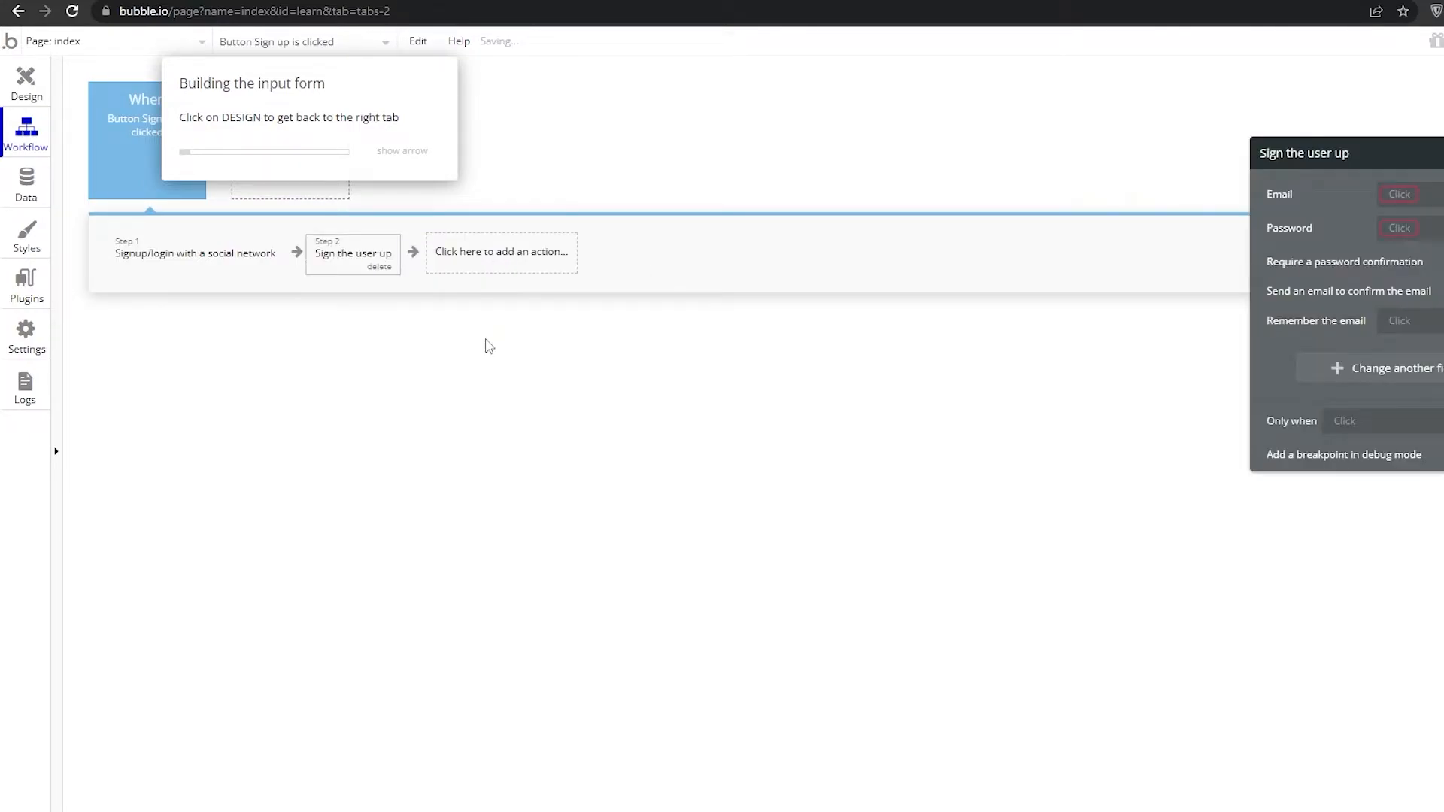
left_click(499, 267)
left_click(585, 390)
key("ctrl+z")
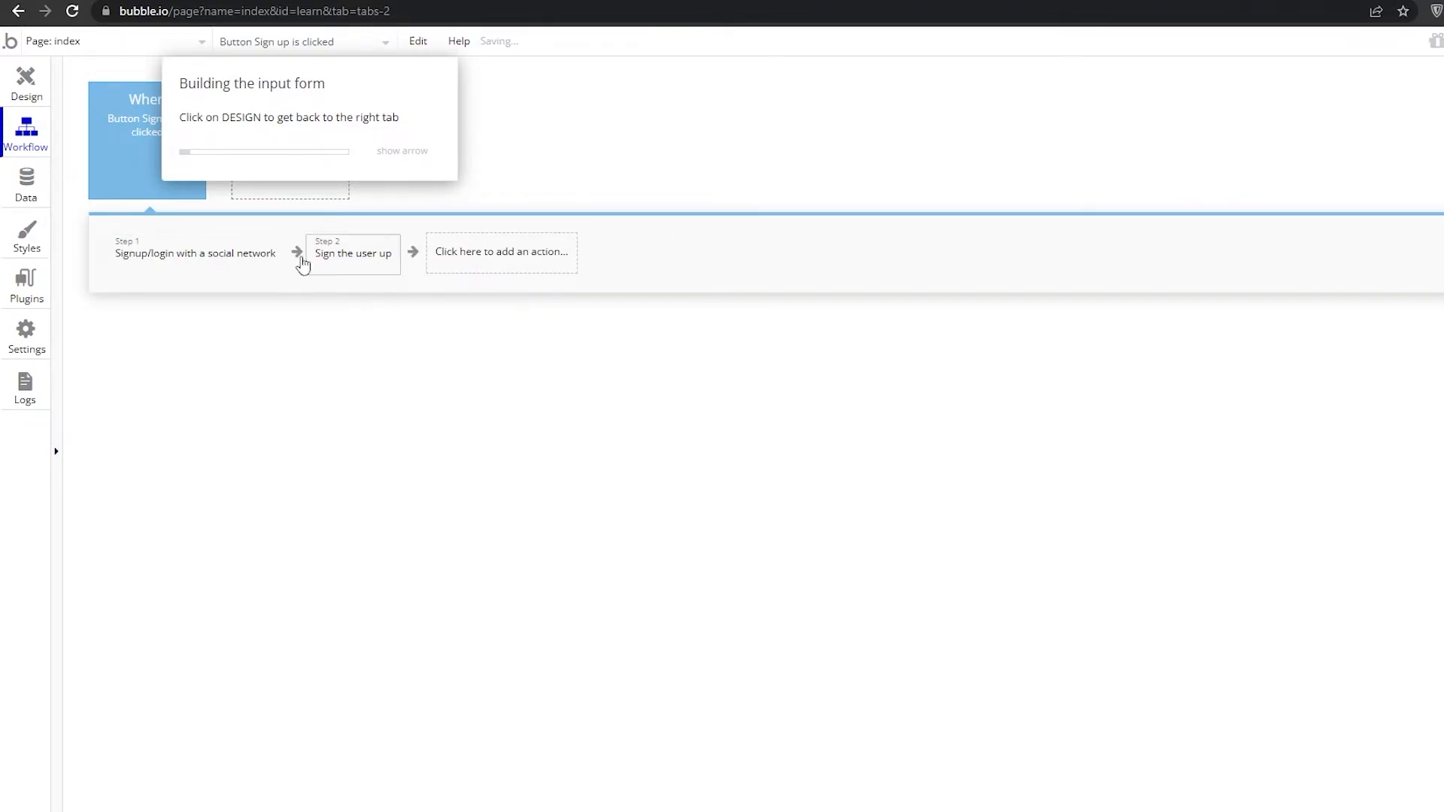
Step: Delete both the social network login and the Sign the user up actions from the workflow
left_click(213, 258)
left_click(268, 272)
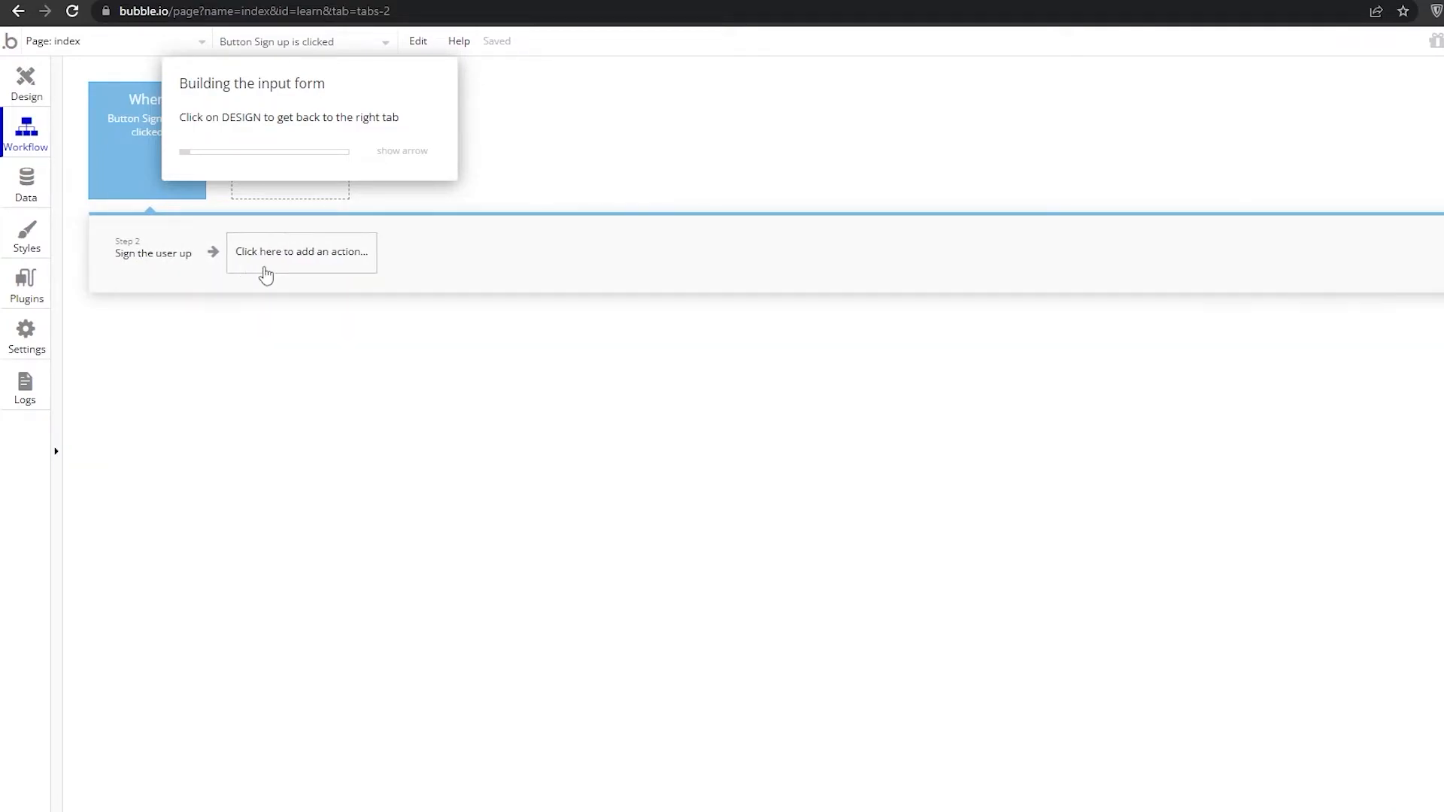
left_click(187, 273)
Step: Add a Sign the user up action that requires a password confirmation and sends an email to confirm the email
left_click(156, 259)
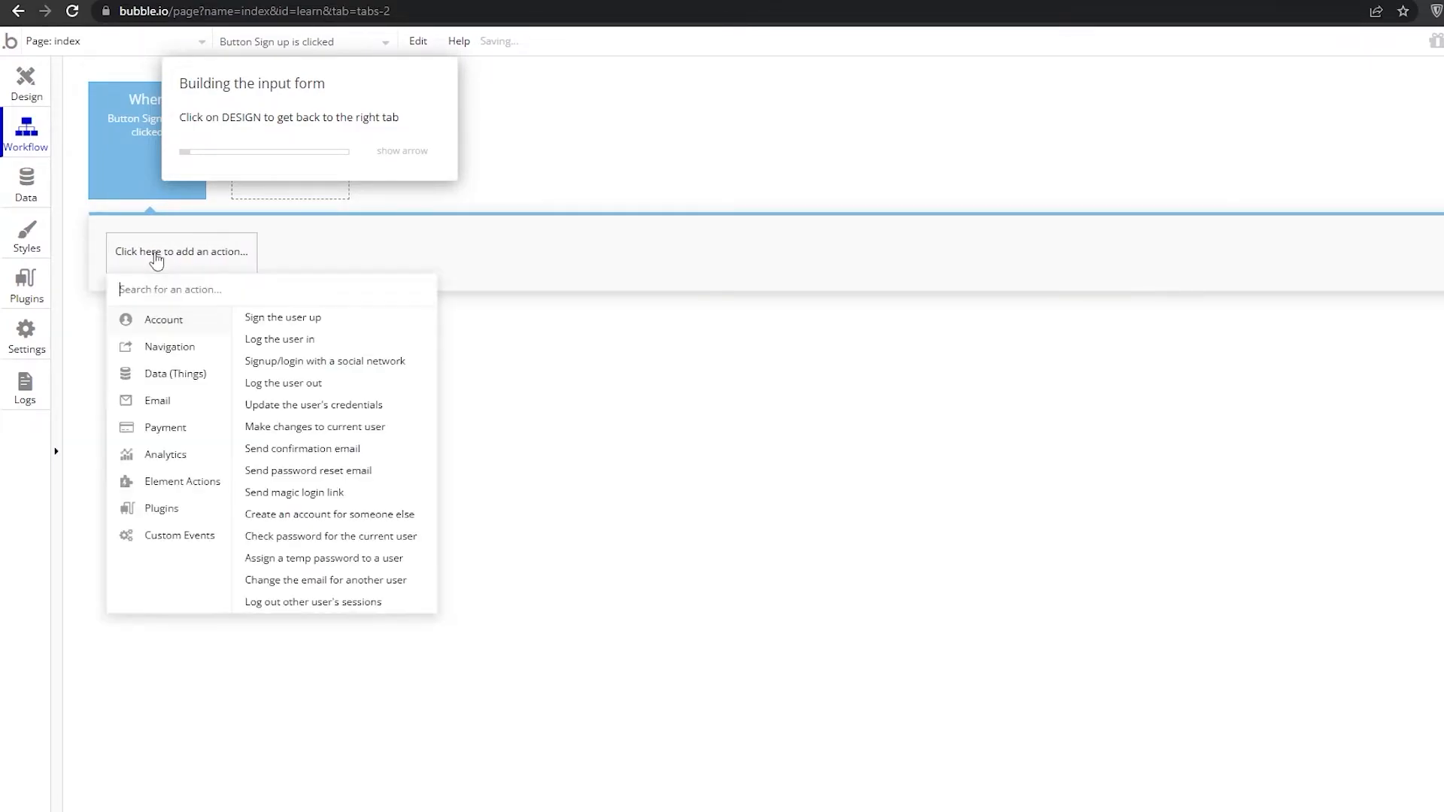
left_click(313, 318)
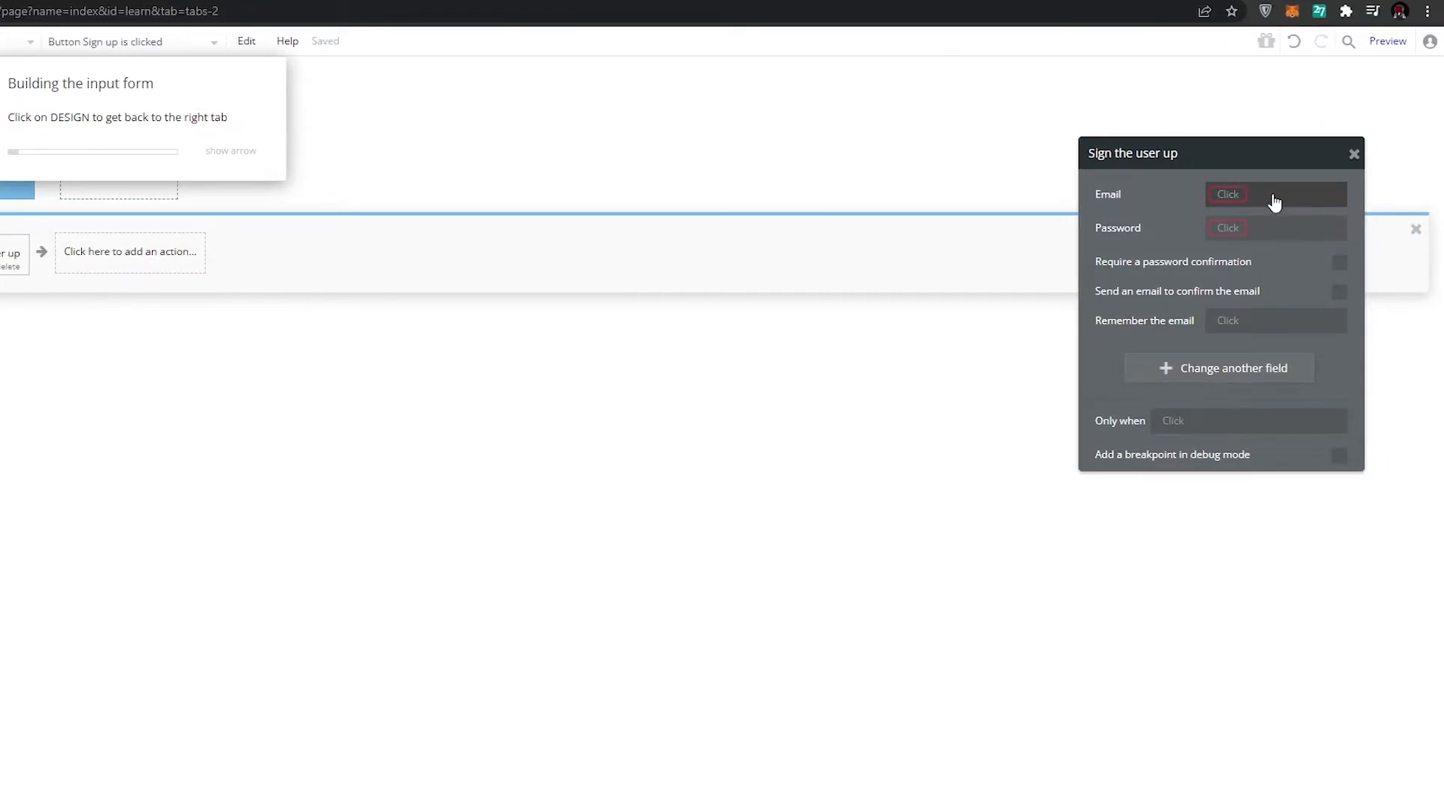
left_click(1339, 264)
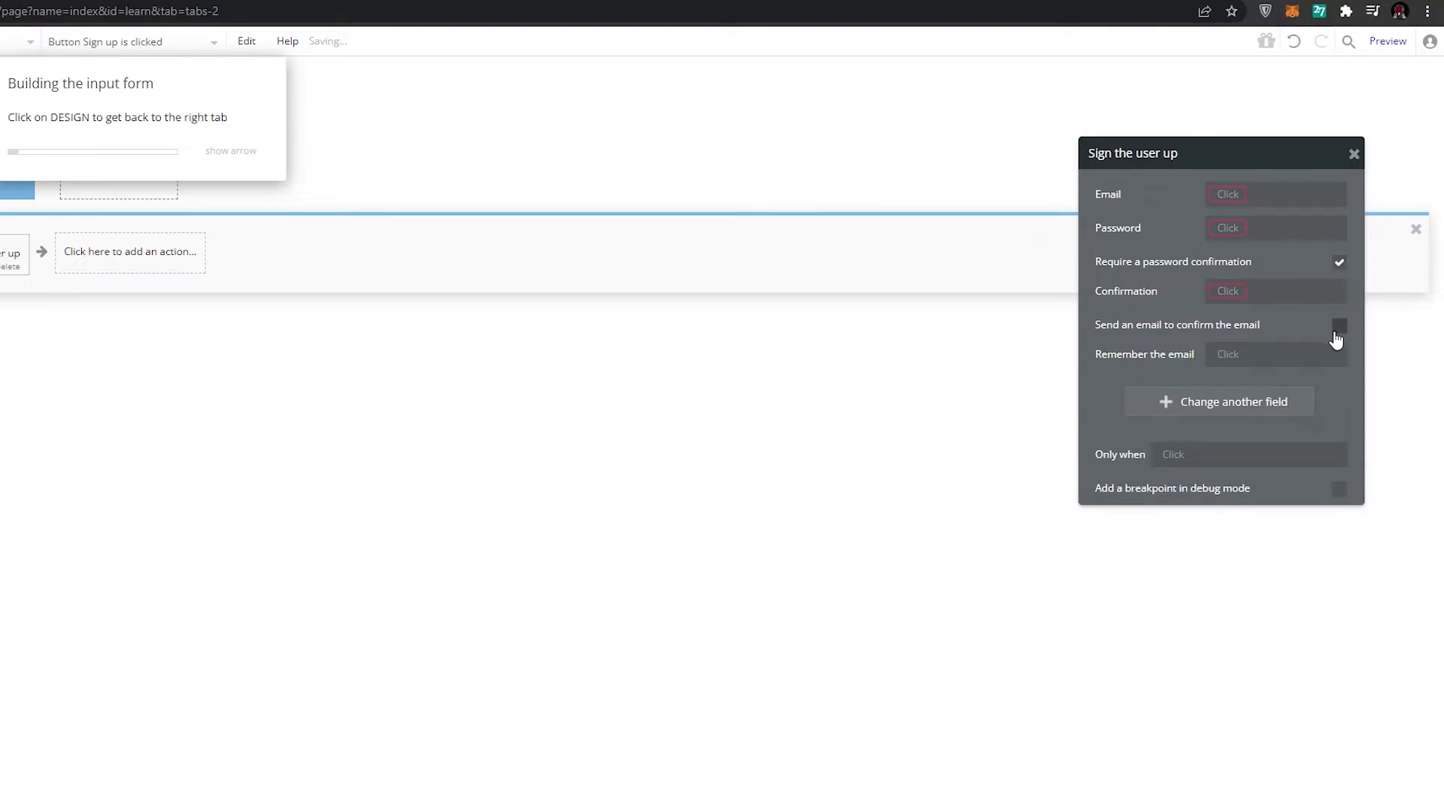
left_click(1337, 327)
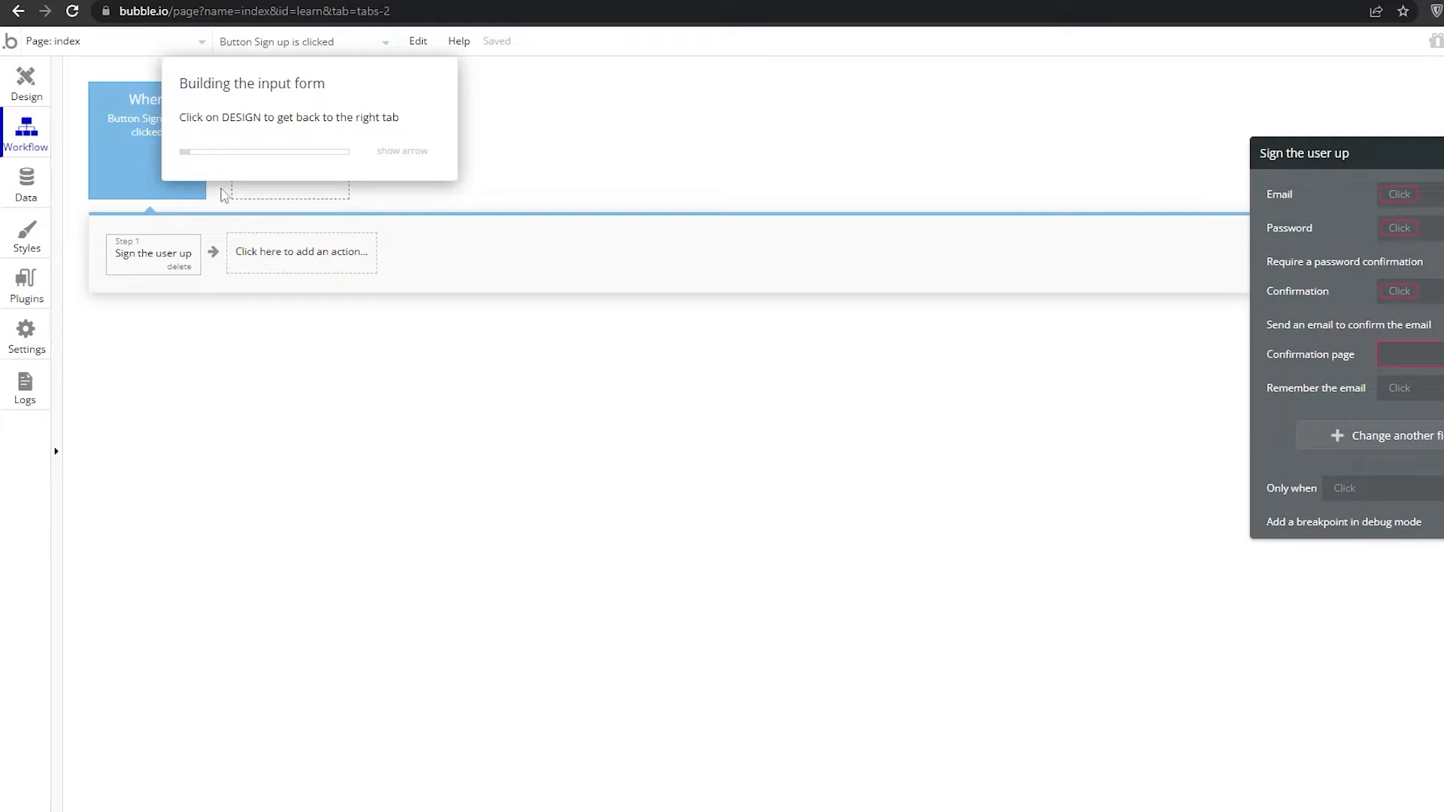
Step: Install the free PayPal plugin by Coaching No Code Apps from the additional payment actions
left_click(312, 263)
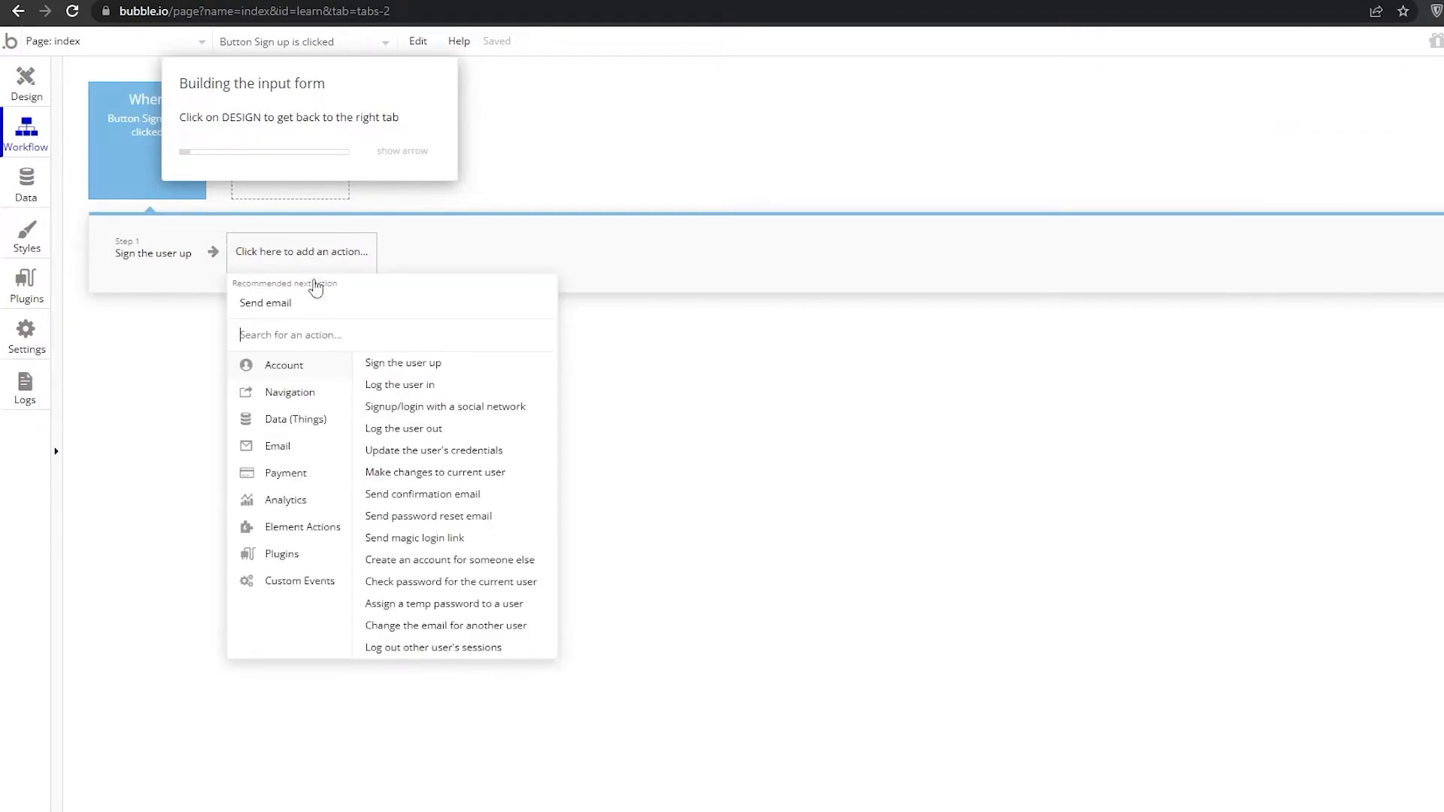
mouse_move(313, 400)
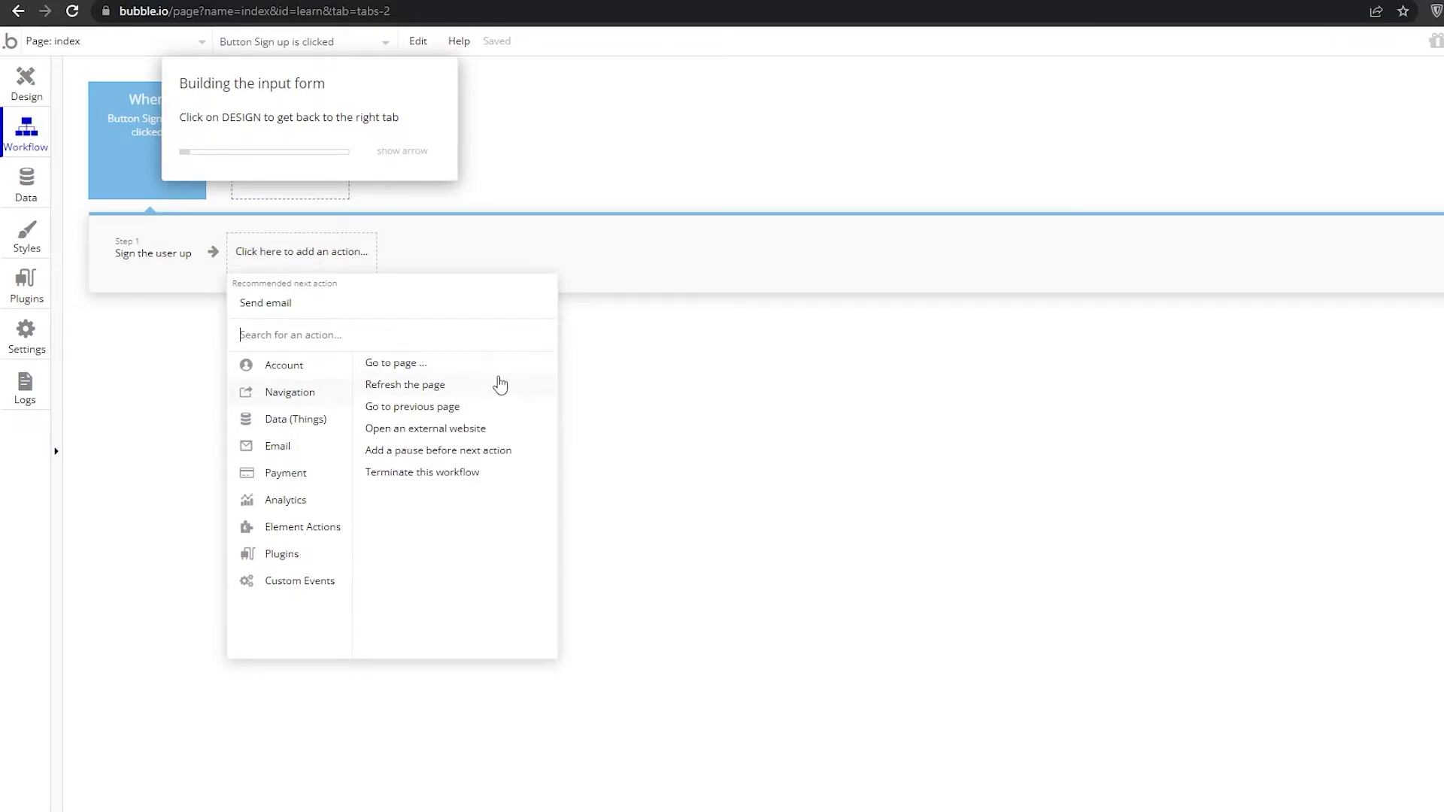
mouse_move(508, 386)
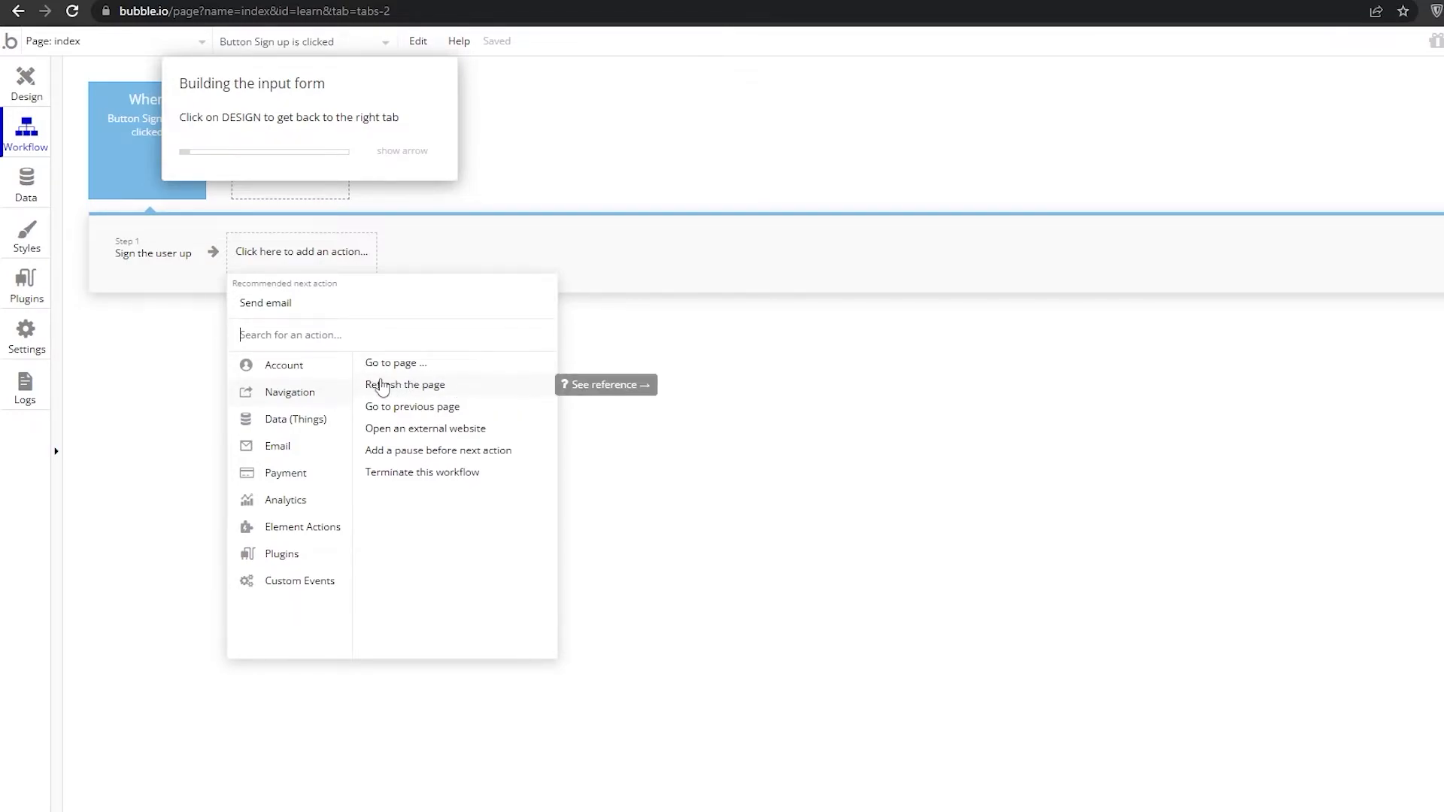
mouse_move(293, 481)
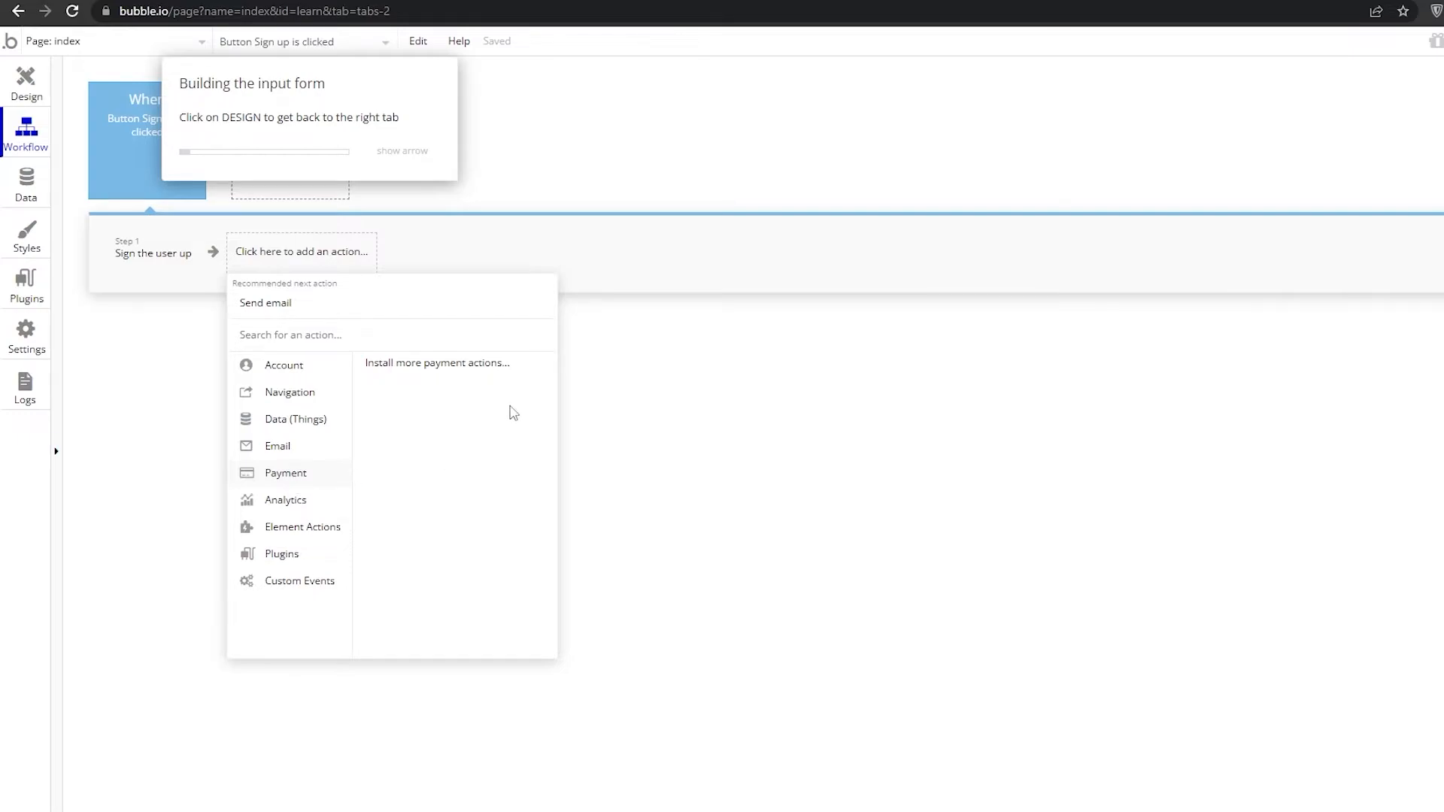
left_click(401, 364)
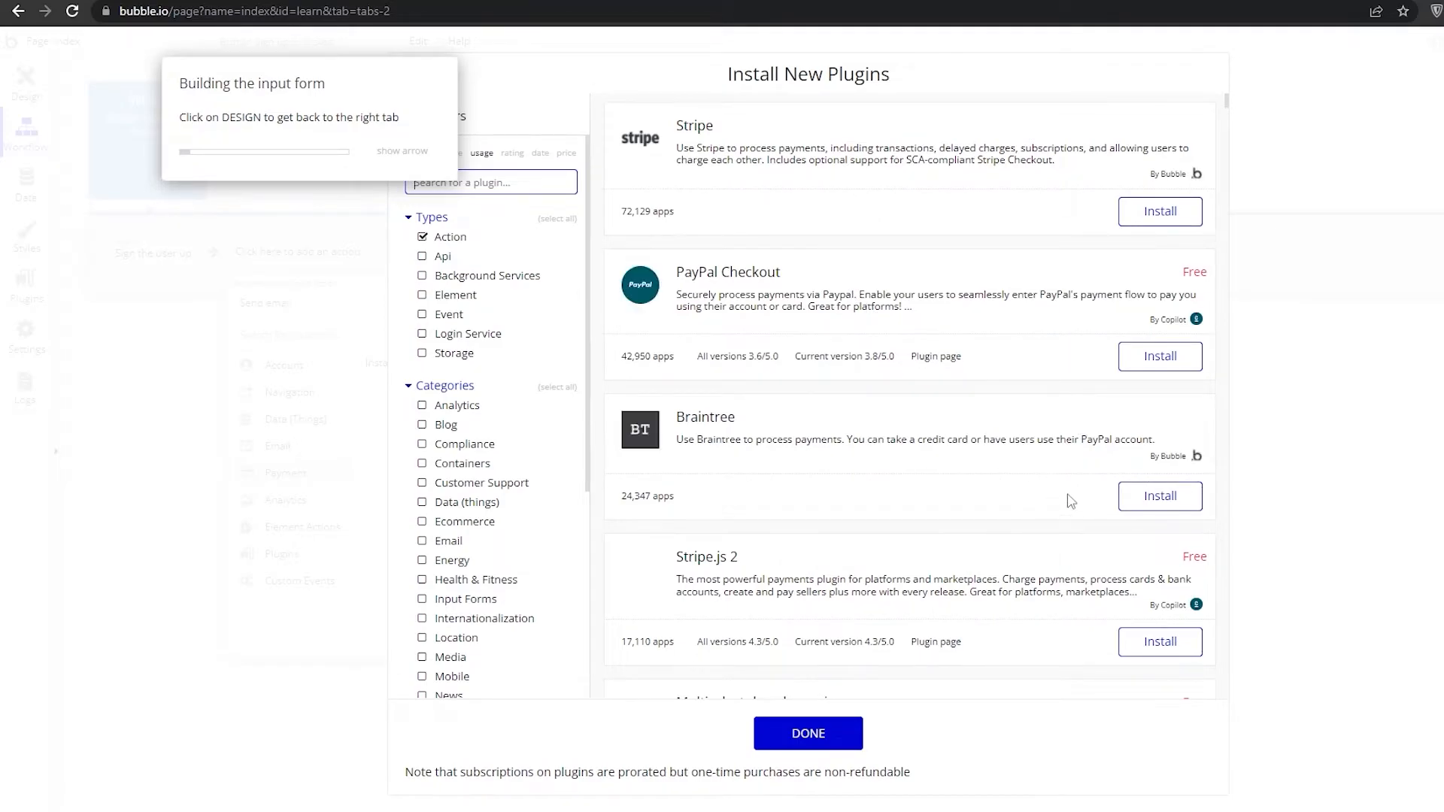
scroll(1067, 496, "down", 1)
scroll(724, 335, "down", 4)
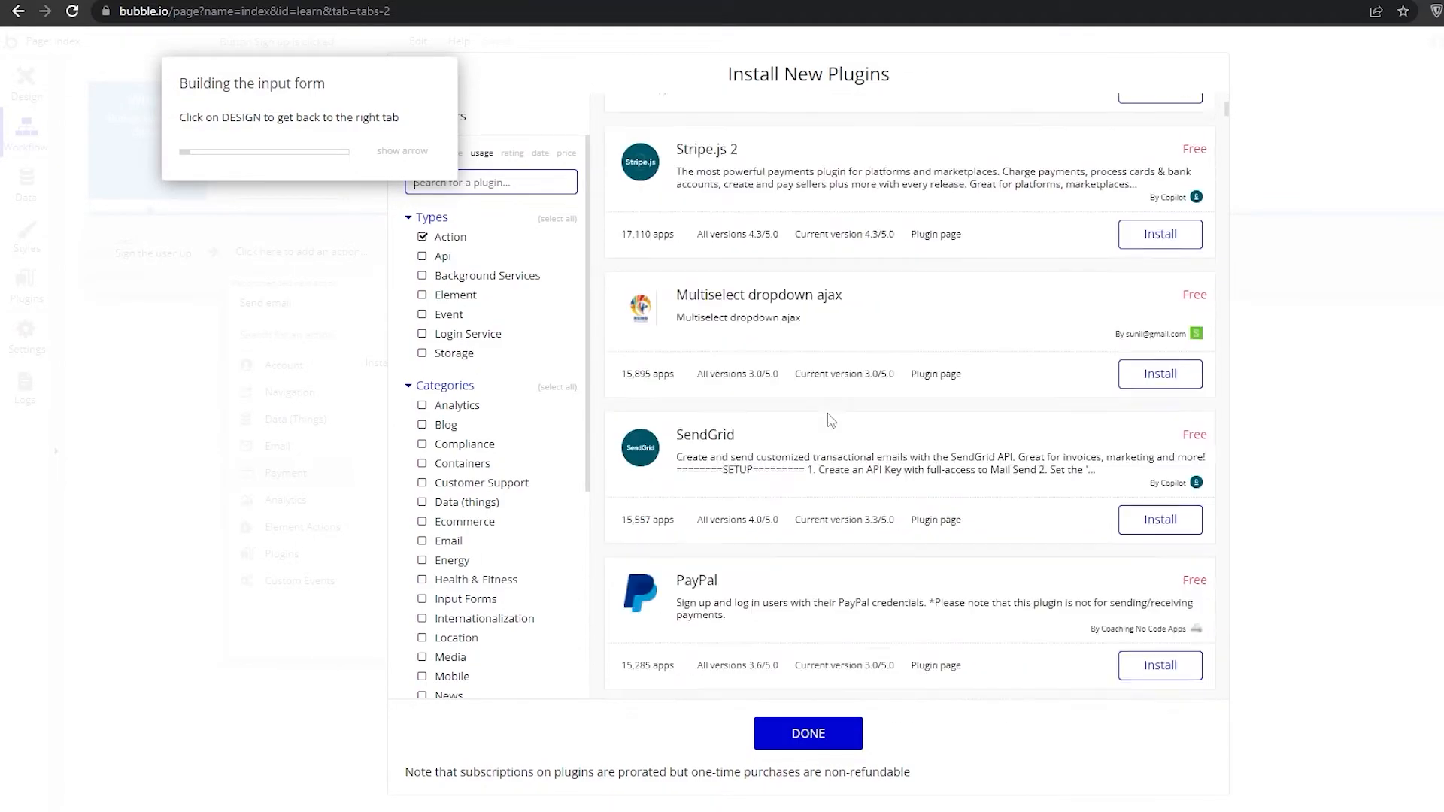
scroll(960, 578, "up", 5)
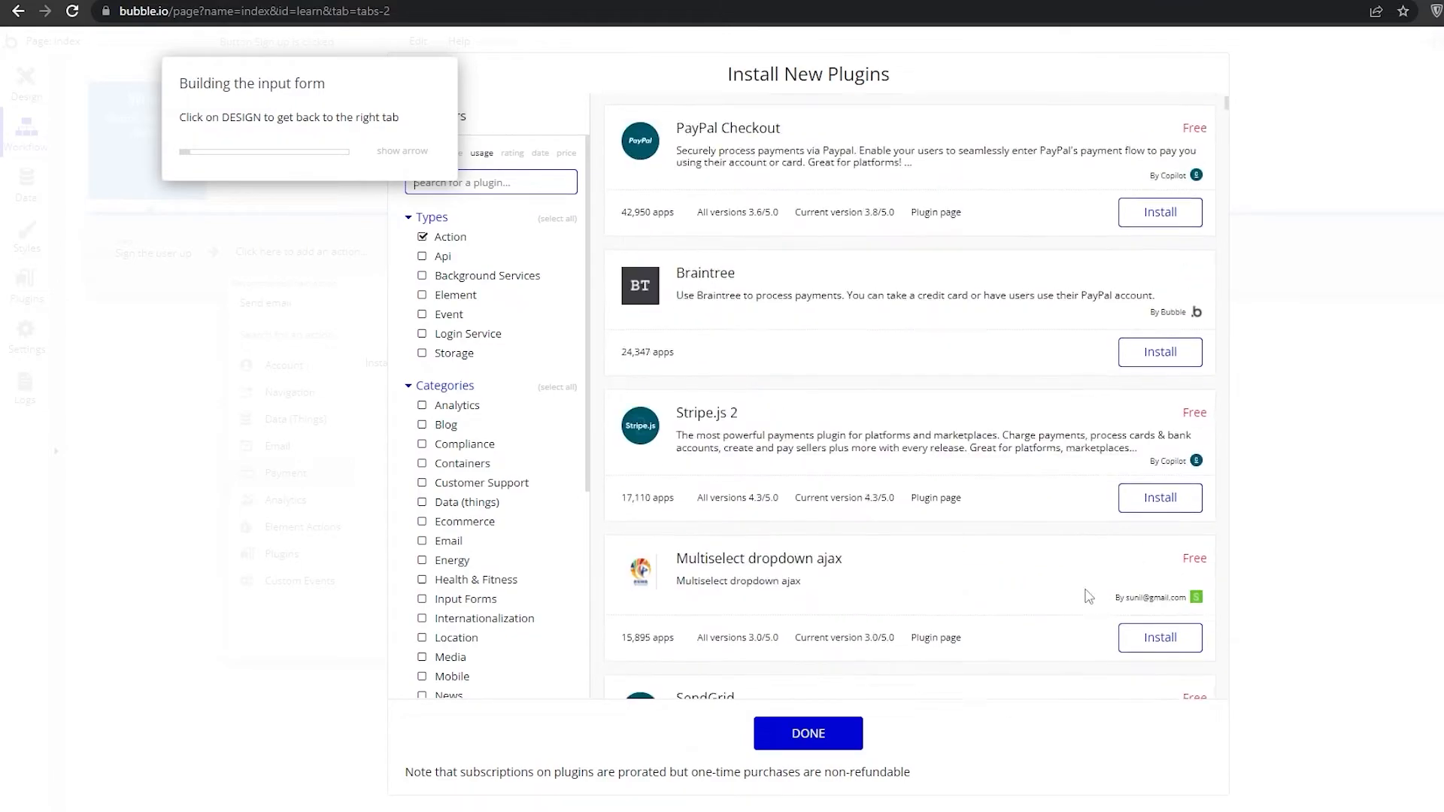
scroll(1092, 564, "down", 6)
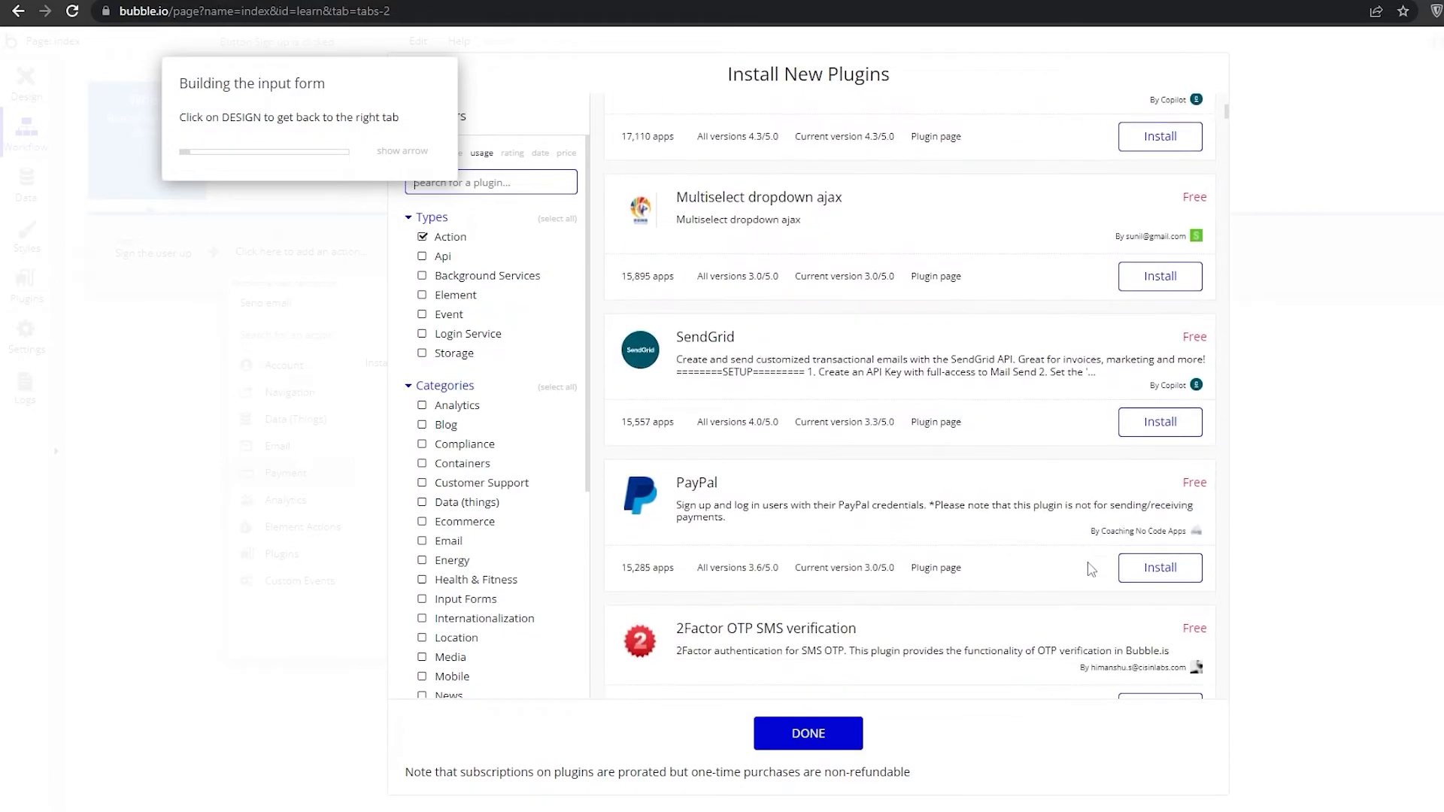
left_click(1177, 585)
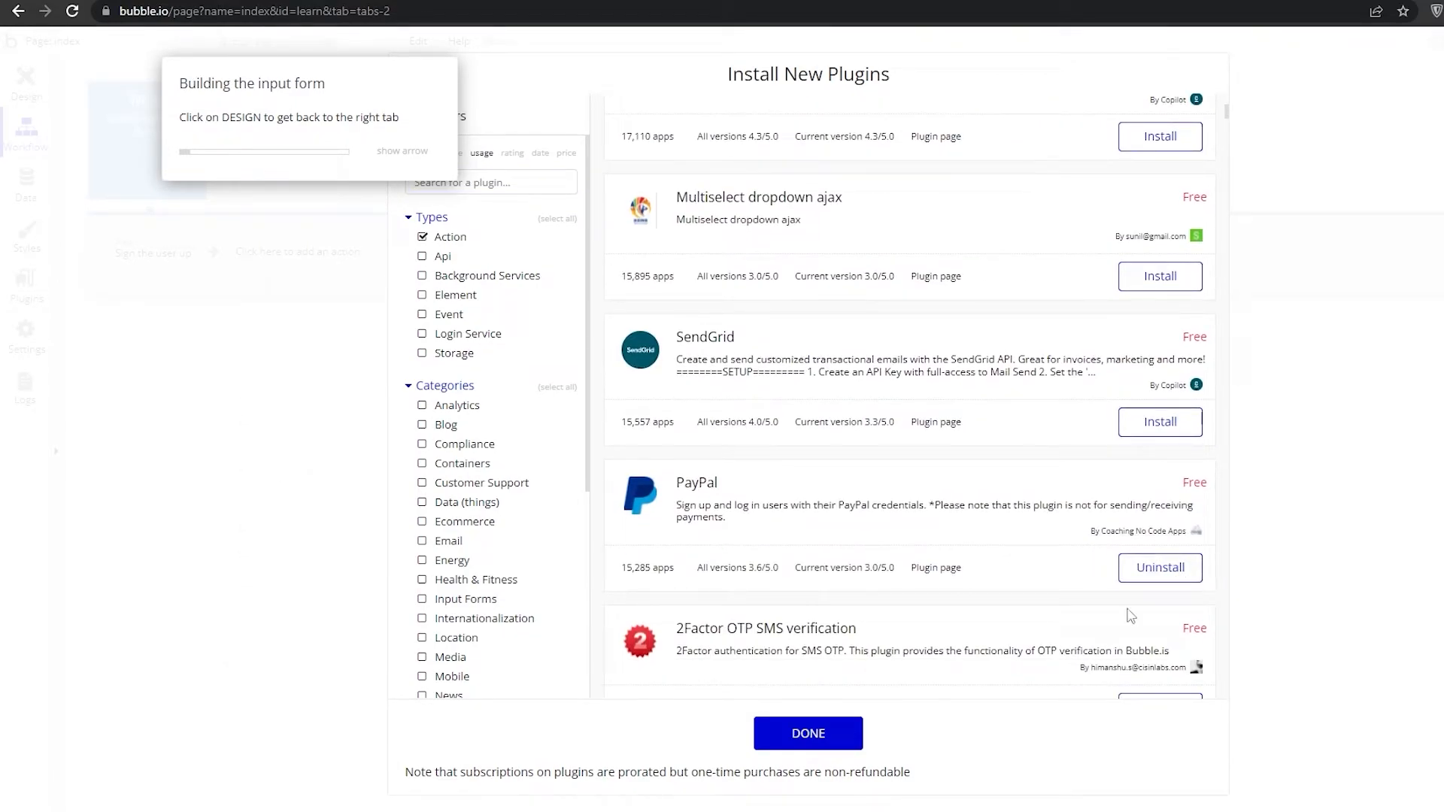
left_click(806, 746)
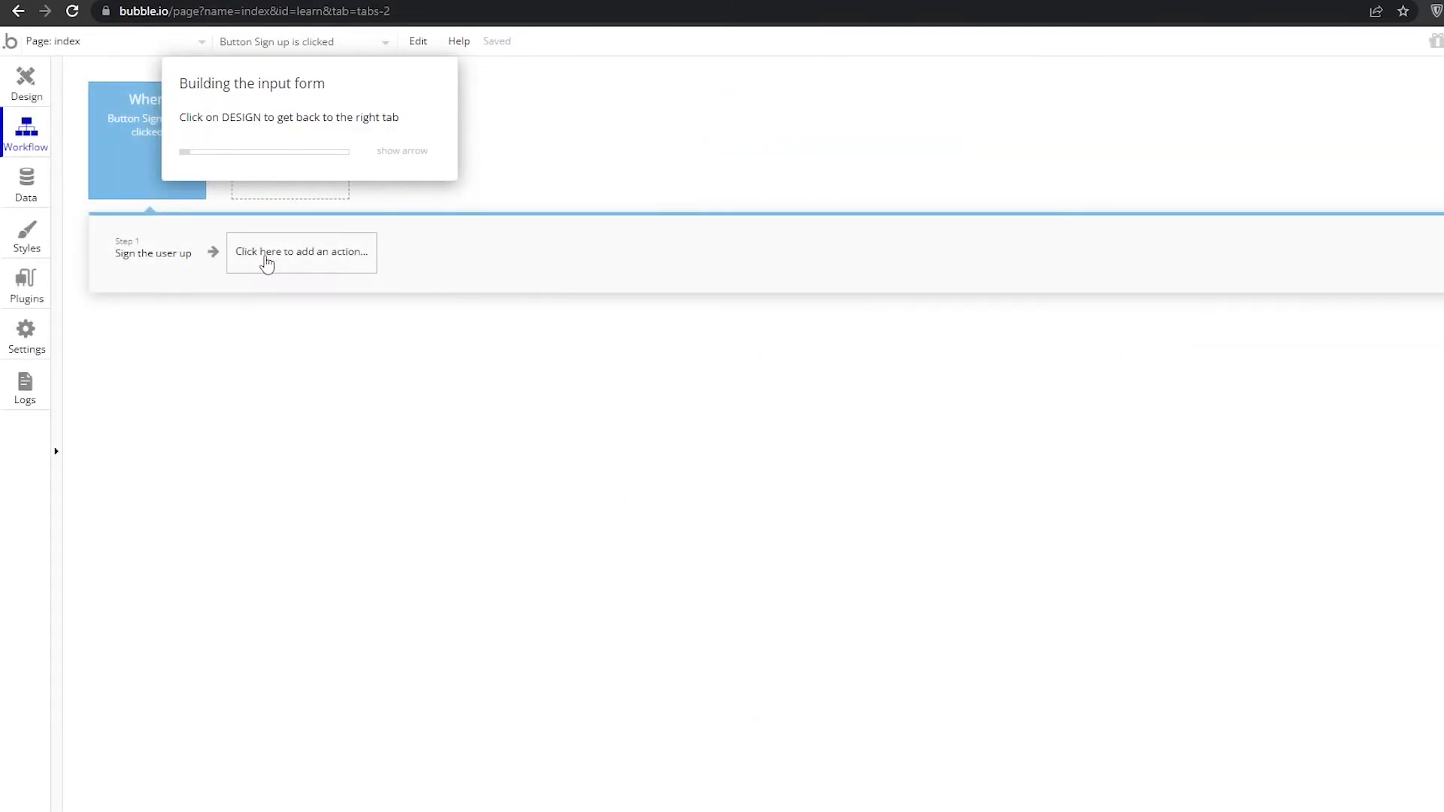
Step: Look through the installable action plugins once more and return to the workflow without installing another one
left_click(266, 261)
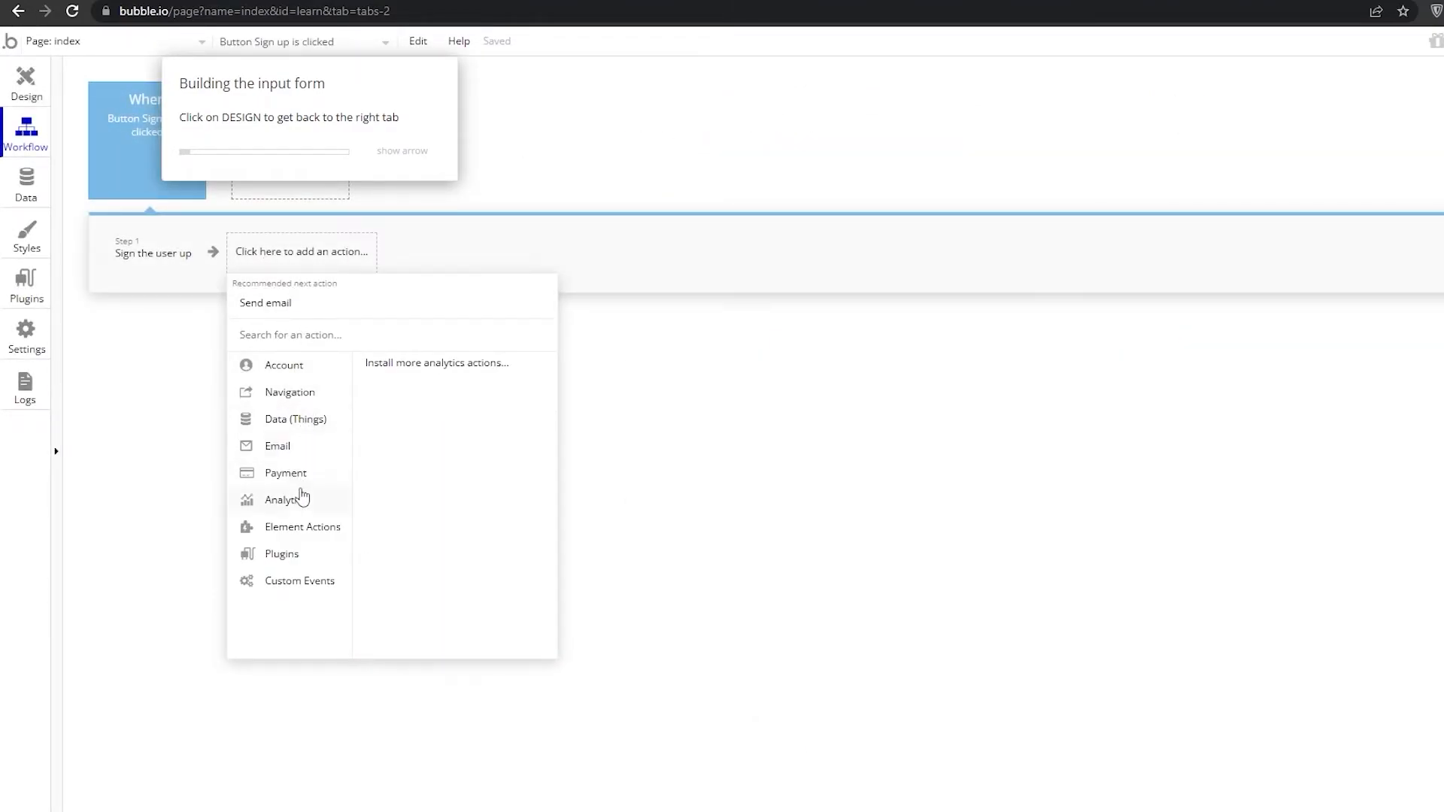
left_click(435, 364)
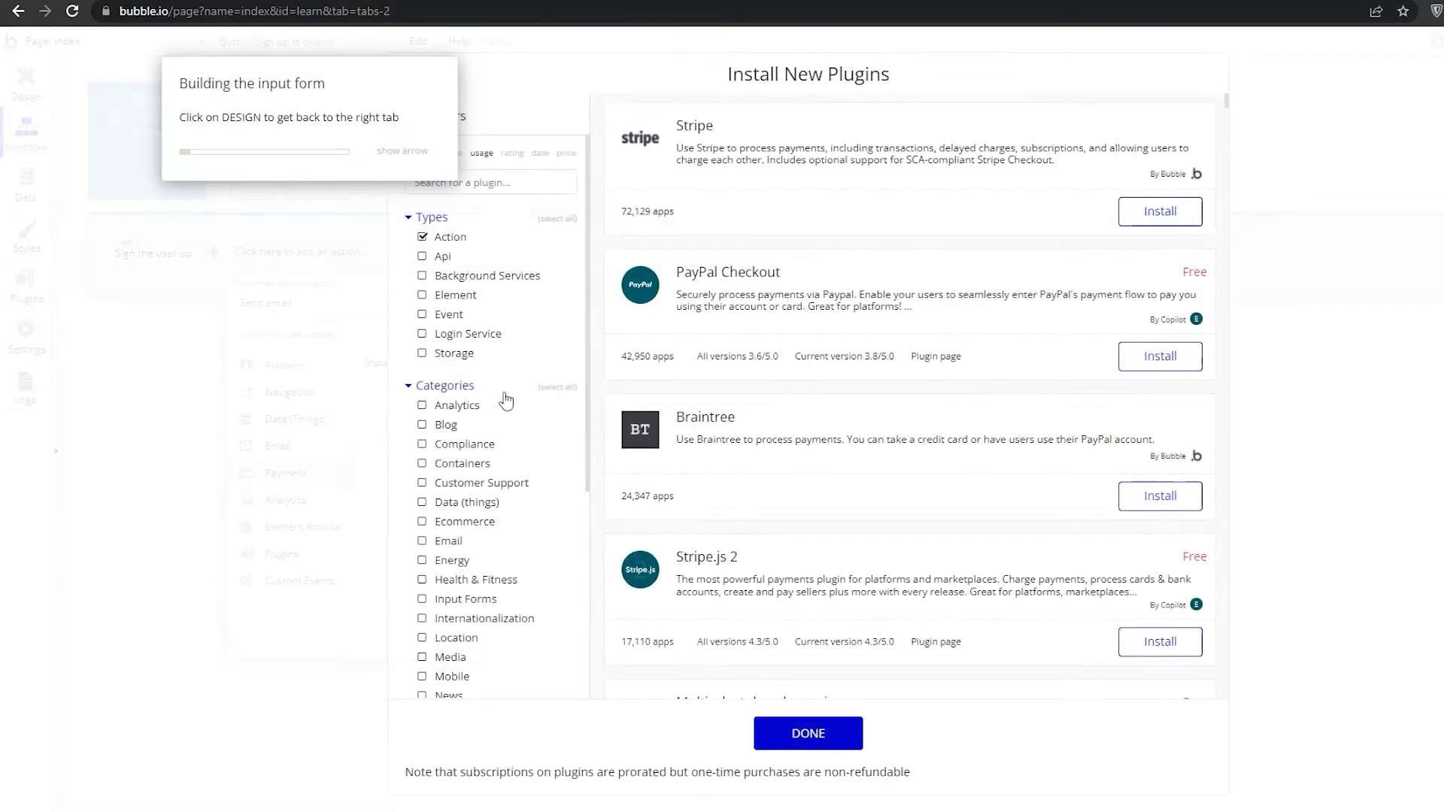
scroll(1024, 628, "down", 10)
scroll(1094, 551, "down", 2)
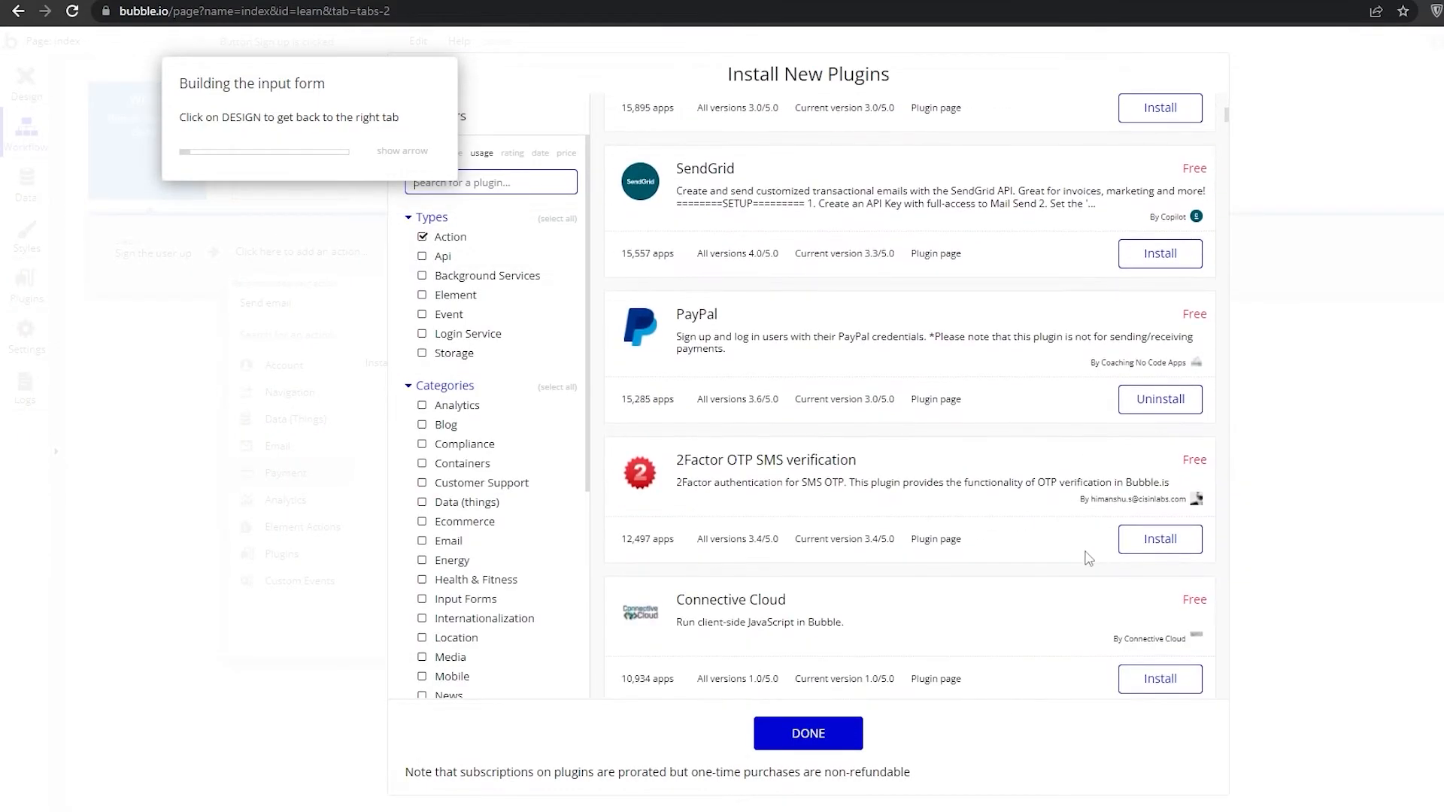
left_click(740, 457)
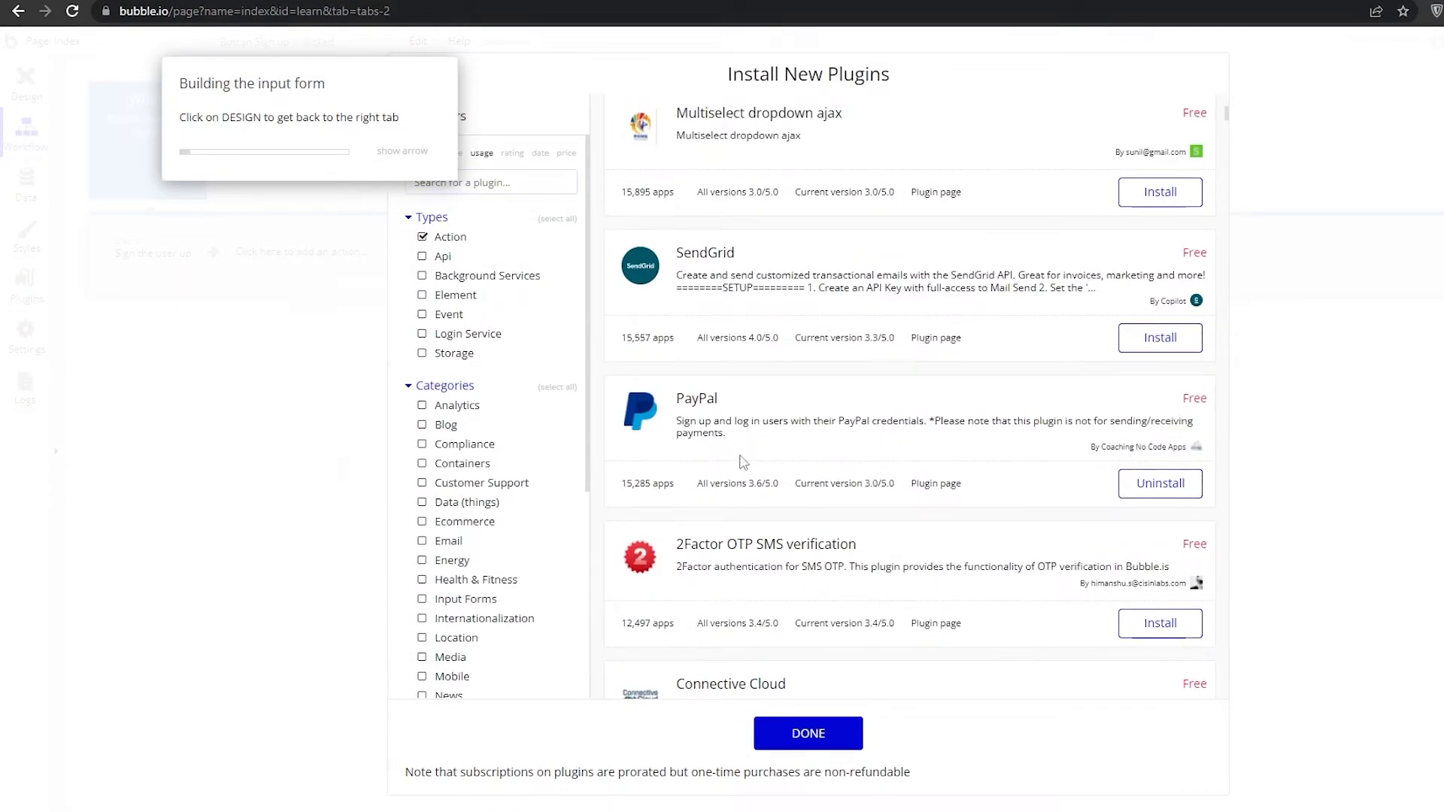
left_click(810, 739)
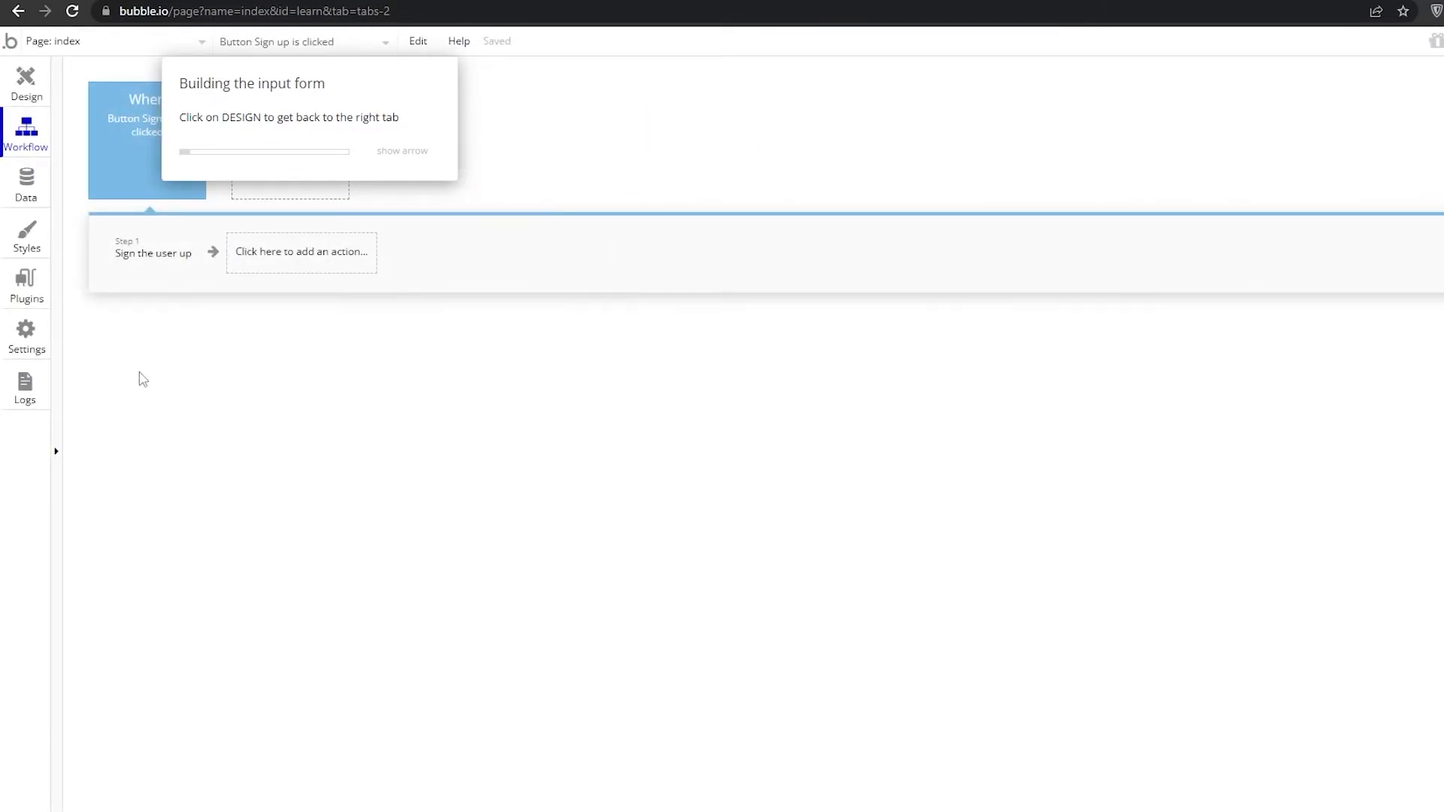
Step: Place an image element on the index page beside the welcome text, sized about 380 by 295 at X 30, Y 43
left_click(26, 284)
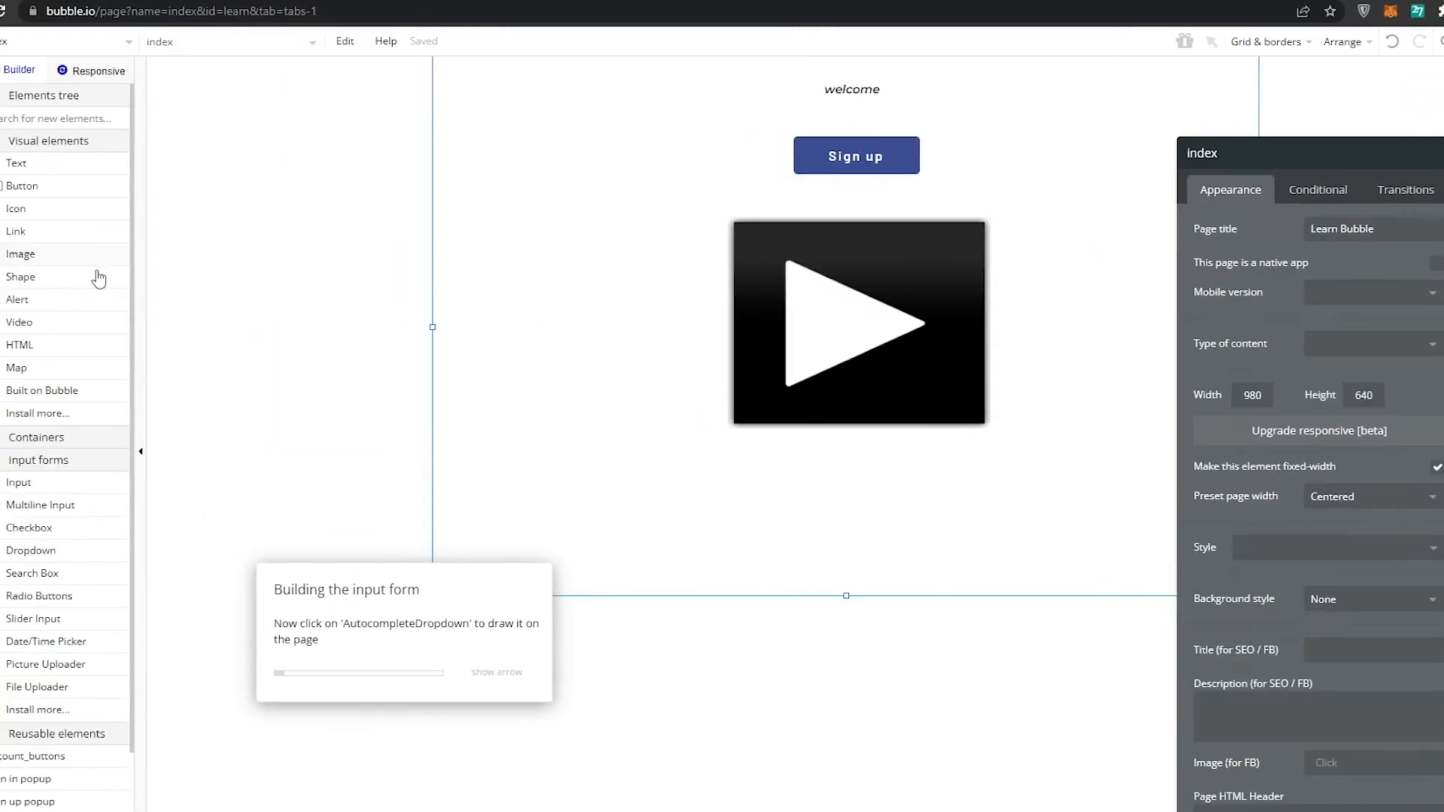
left_click(113, 174)
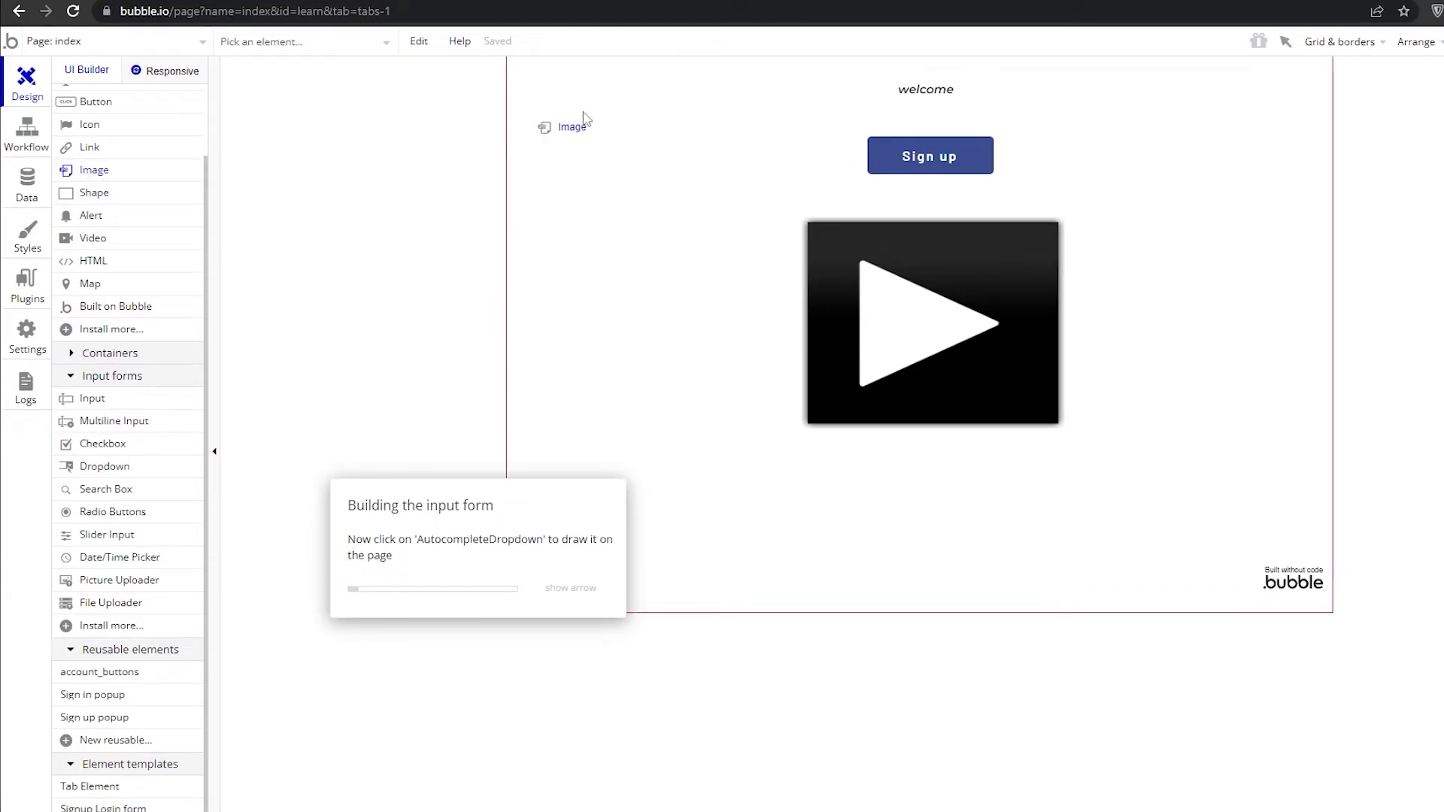
left_click(569, 105)
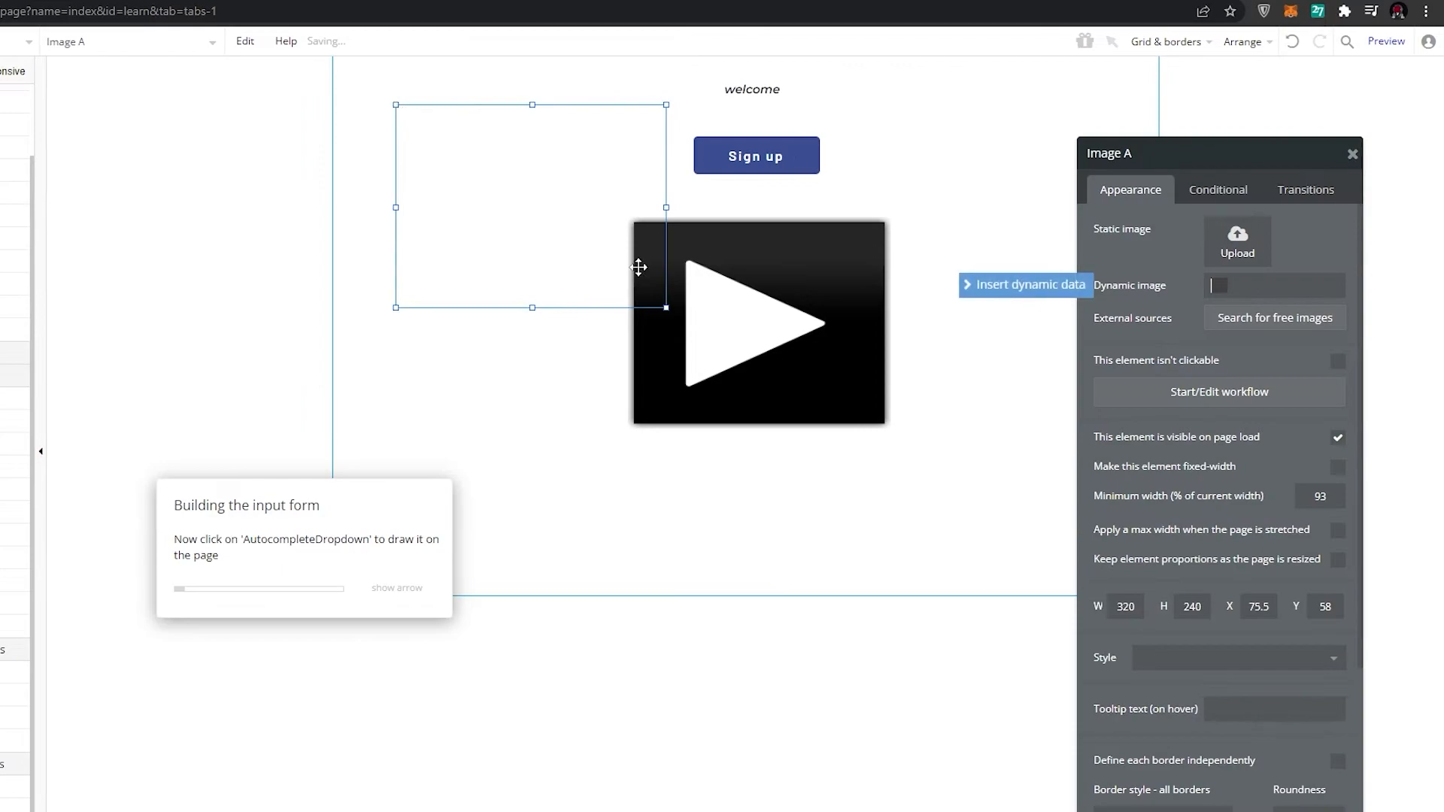
left_click_drag(702, 276, 679, 341)
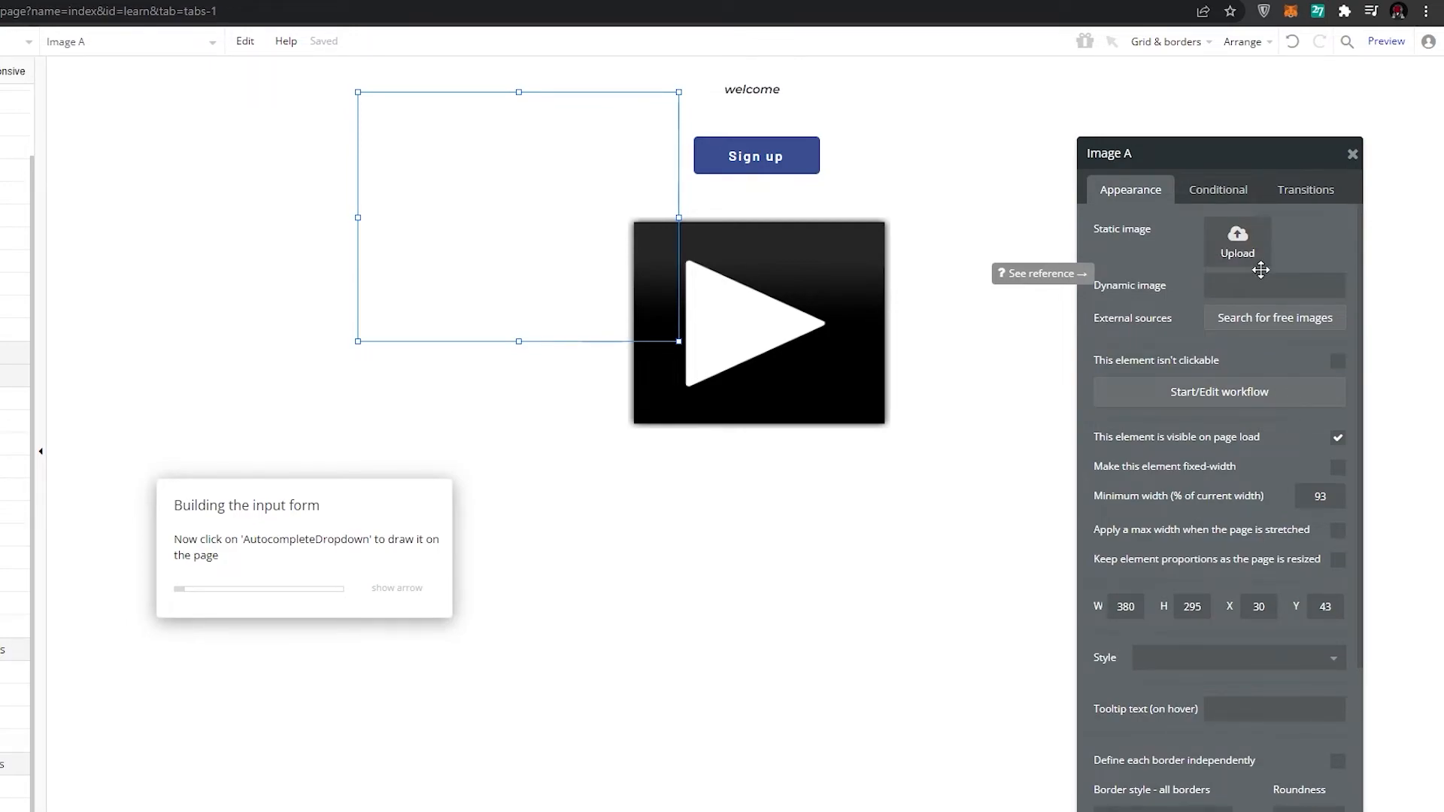
Step: Search the image element's free external image source for Skateboard
scroll(1192, 421, "down", 3)
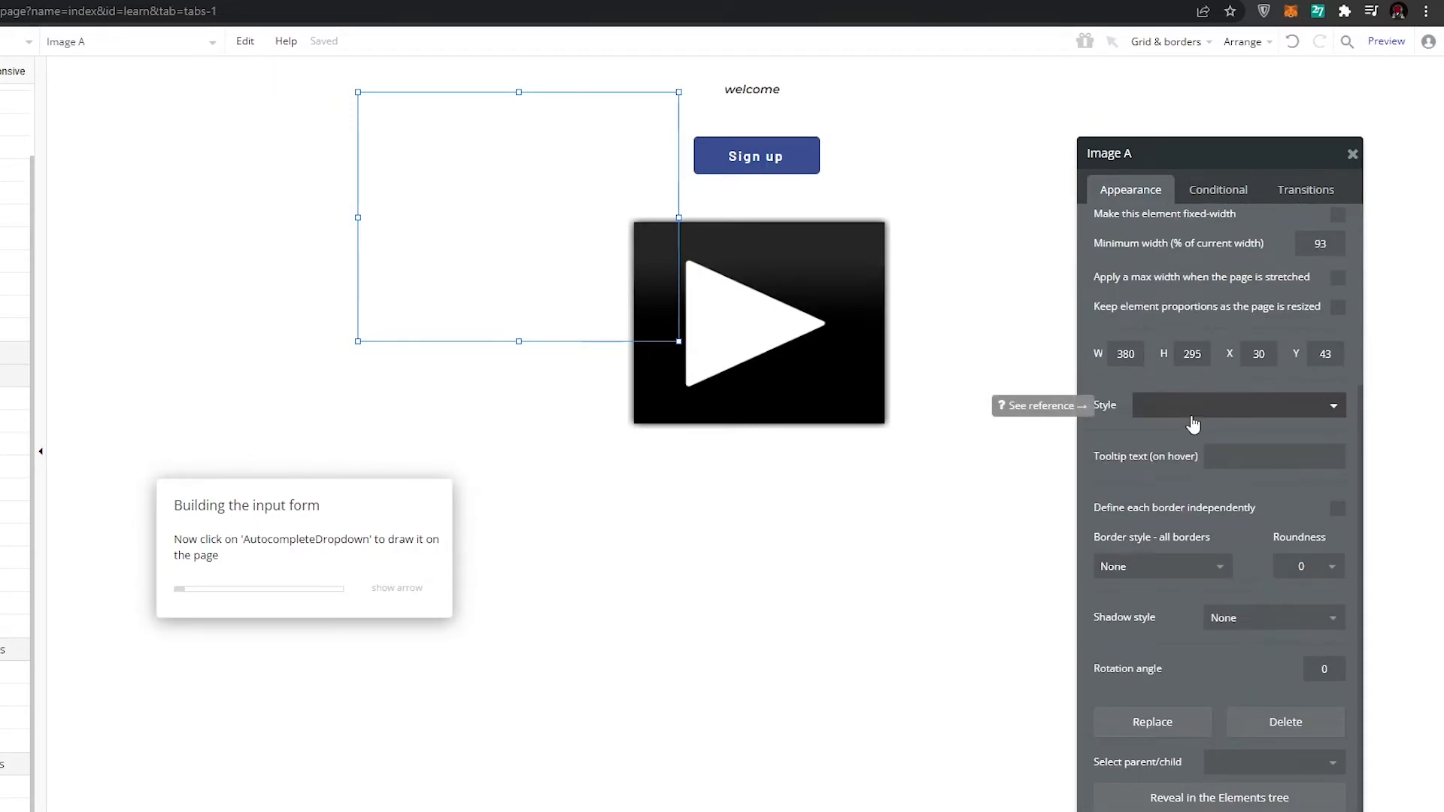
scroll(1193, 425, "up", 3)
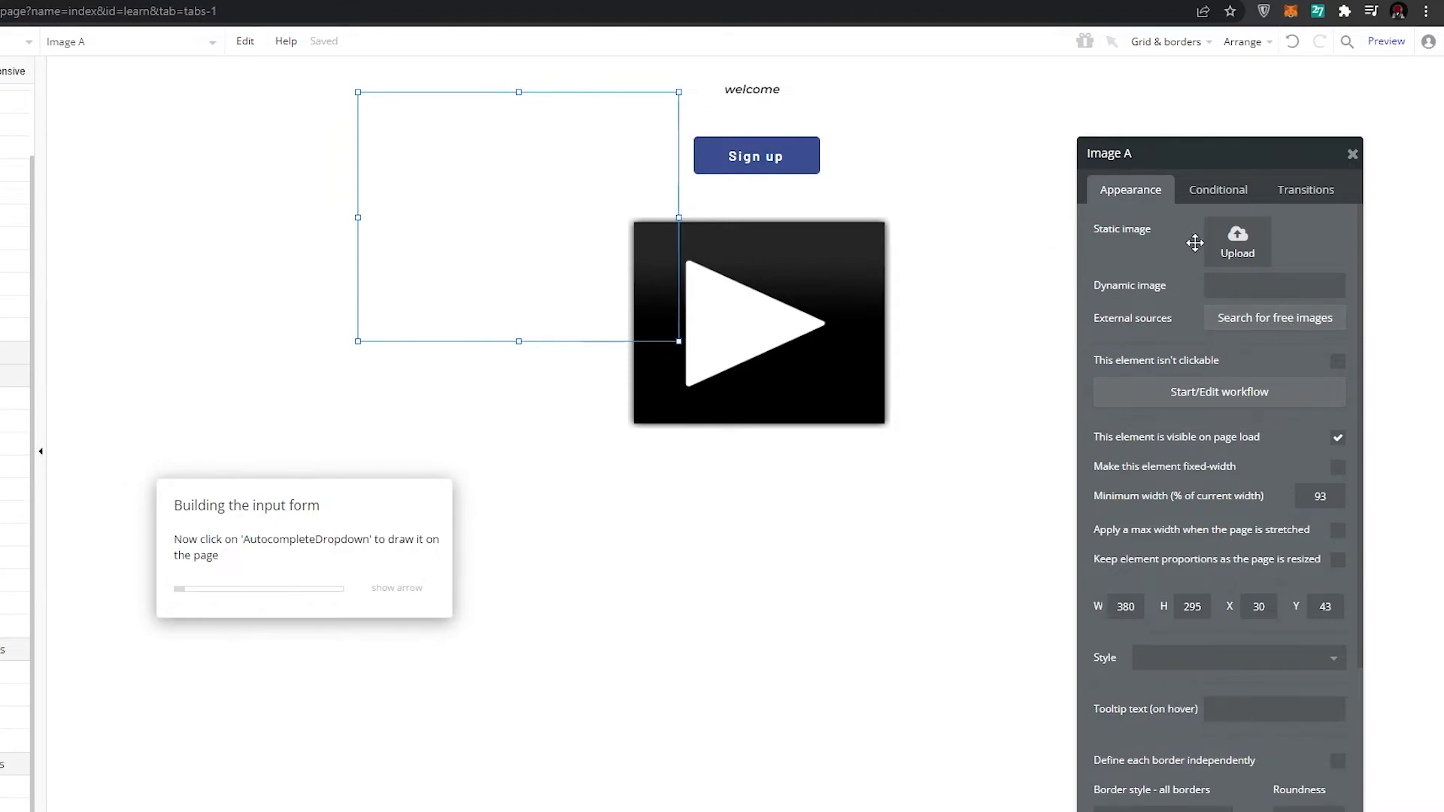
left_click(1253, 331)
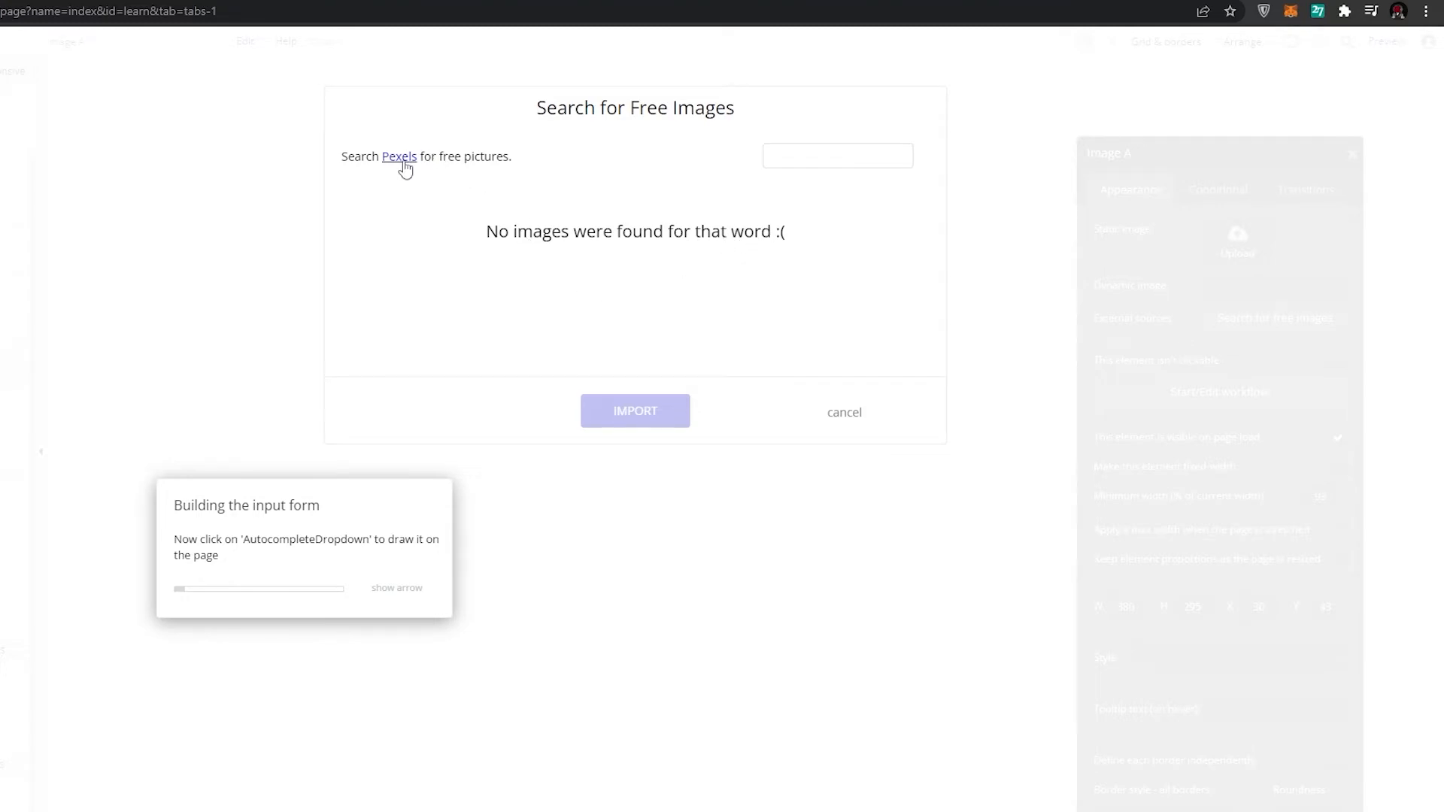
left_click(815, 151)
type("Skatboard")
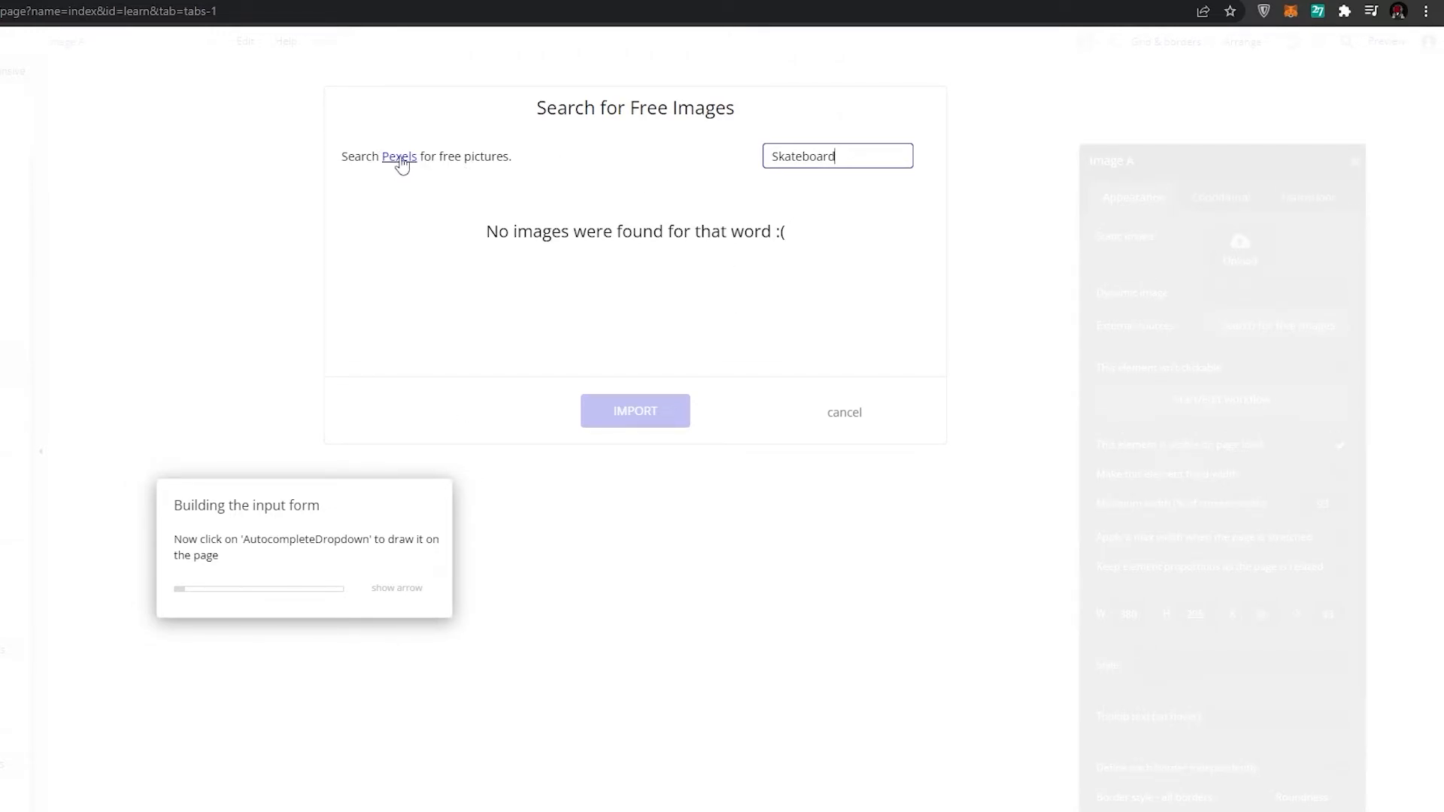
Step: Switch to Pexels, search for skateboard, and download the grayscale photo of a seated person with a skateboard
left_click(399, 158)
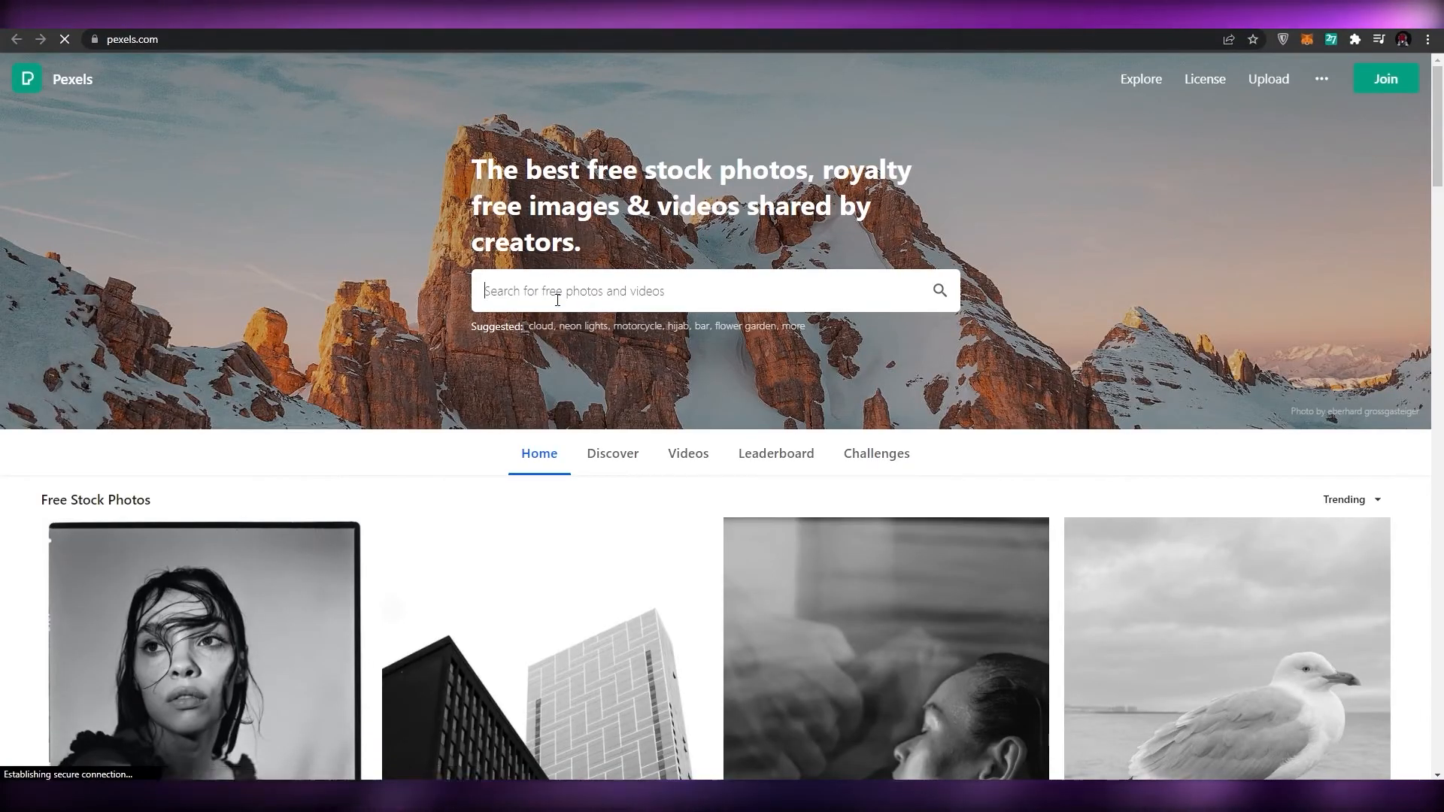
type("skateboard")
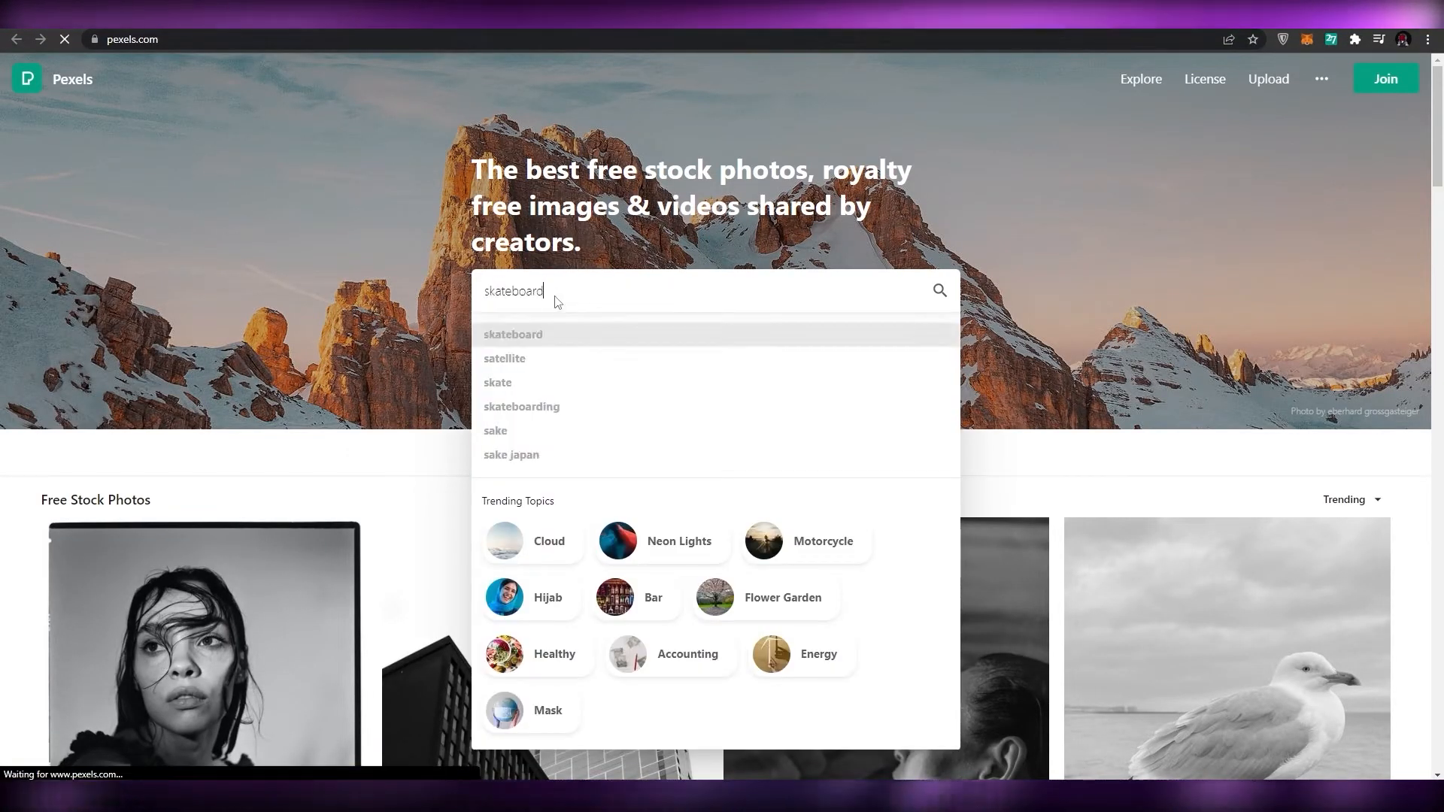
key("Return")
scroll(579, 414, "down", 1)
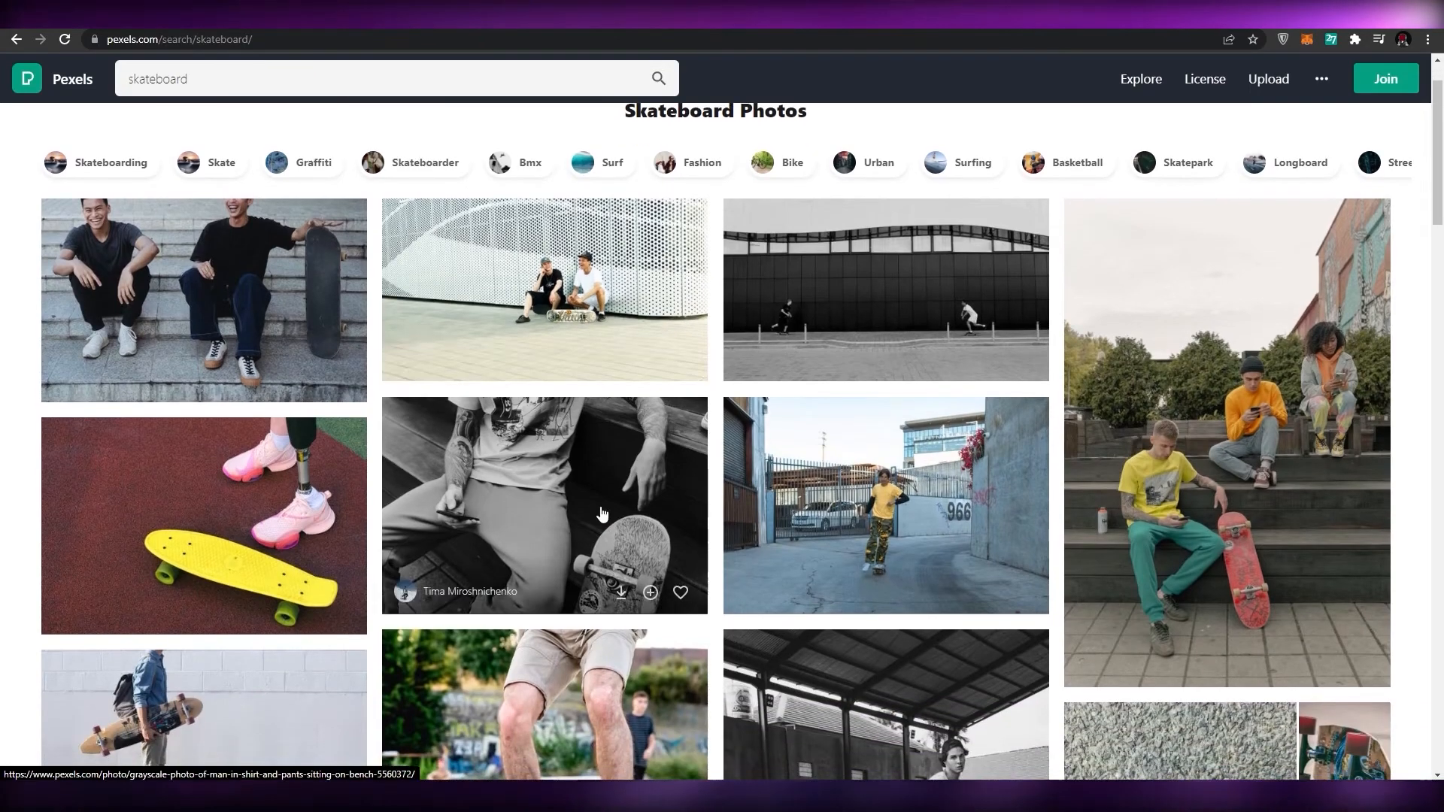
scroll(668, 398, "down", 1)
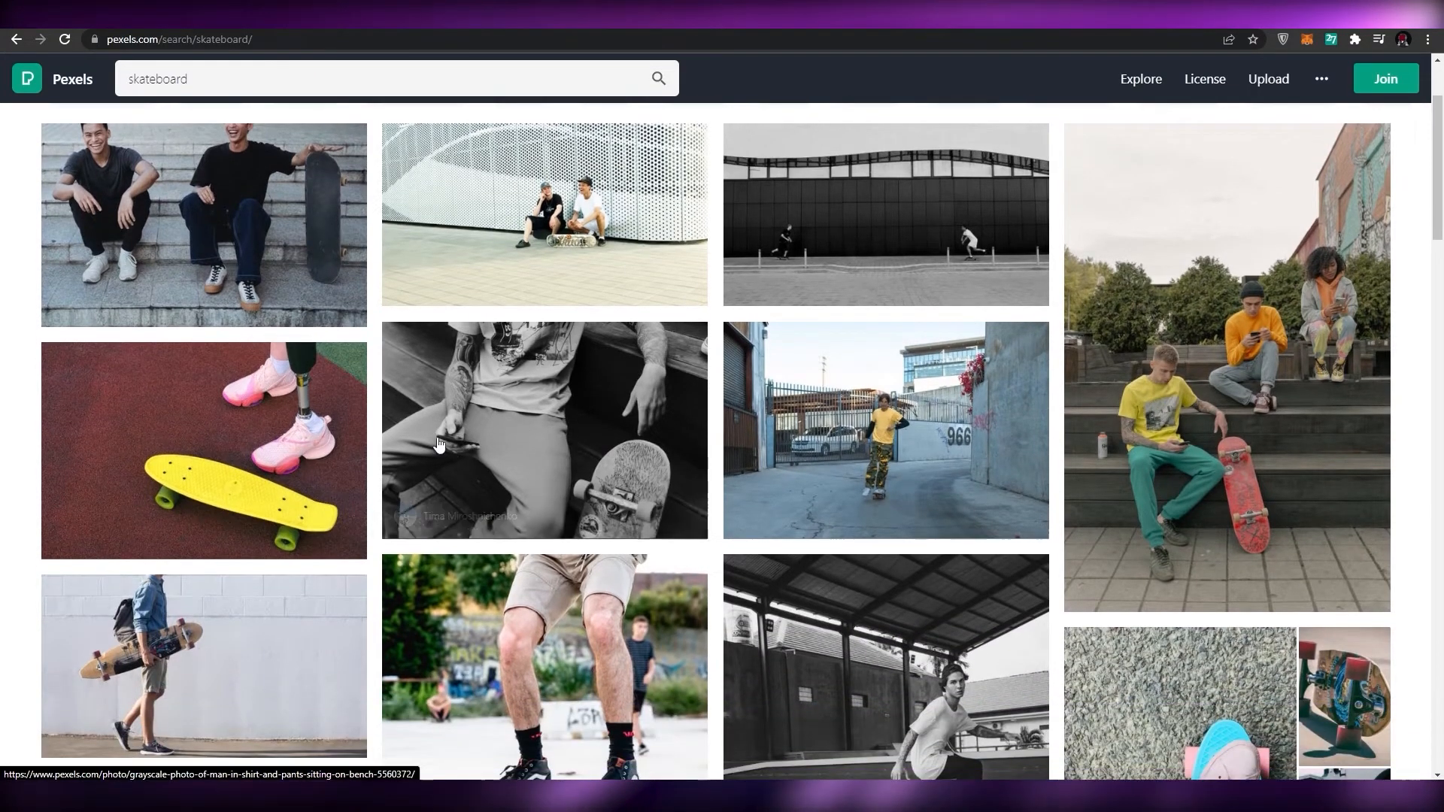
left_click(669, 399)
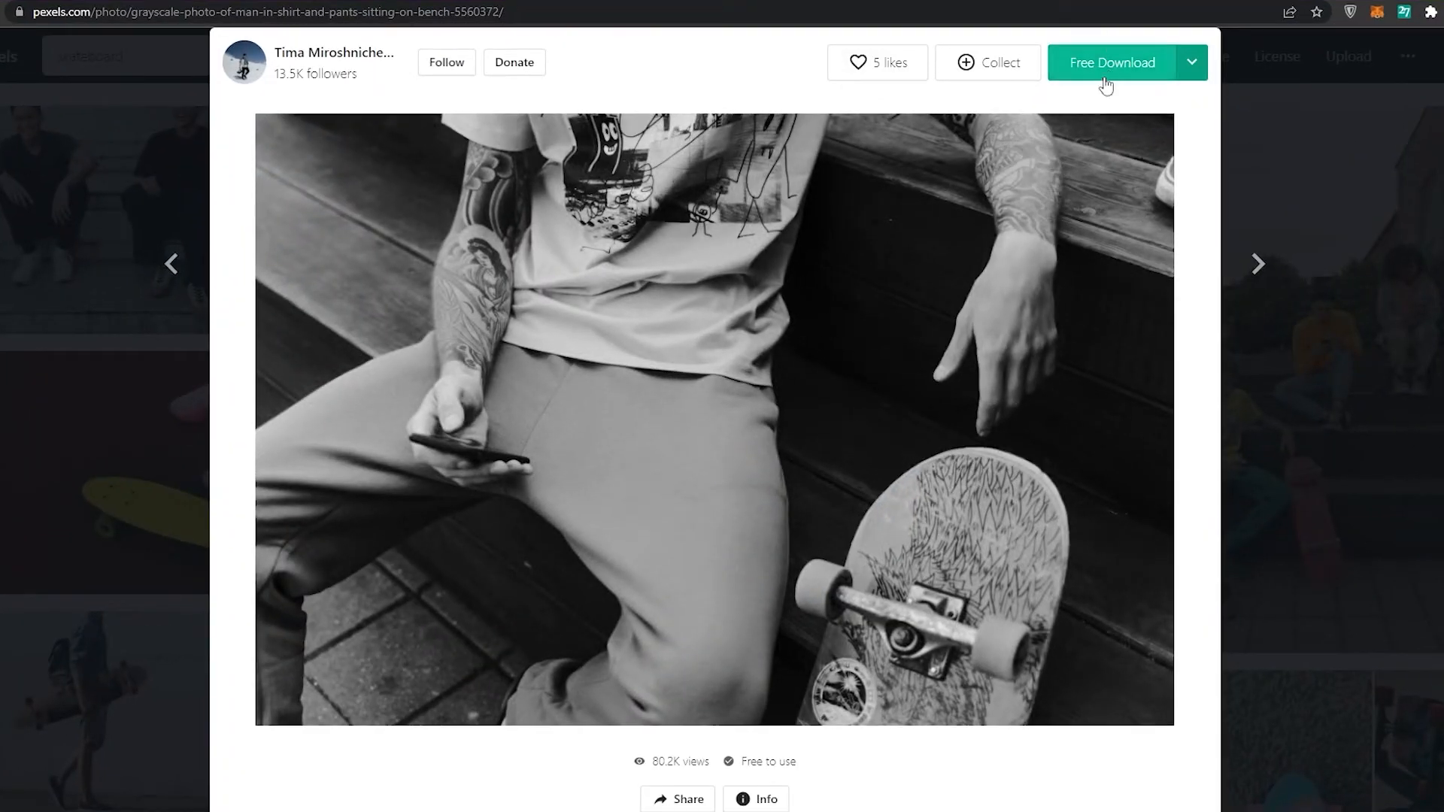
left_click(1105, 88)
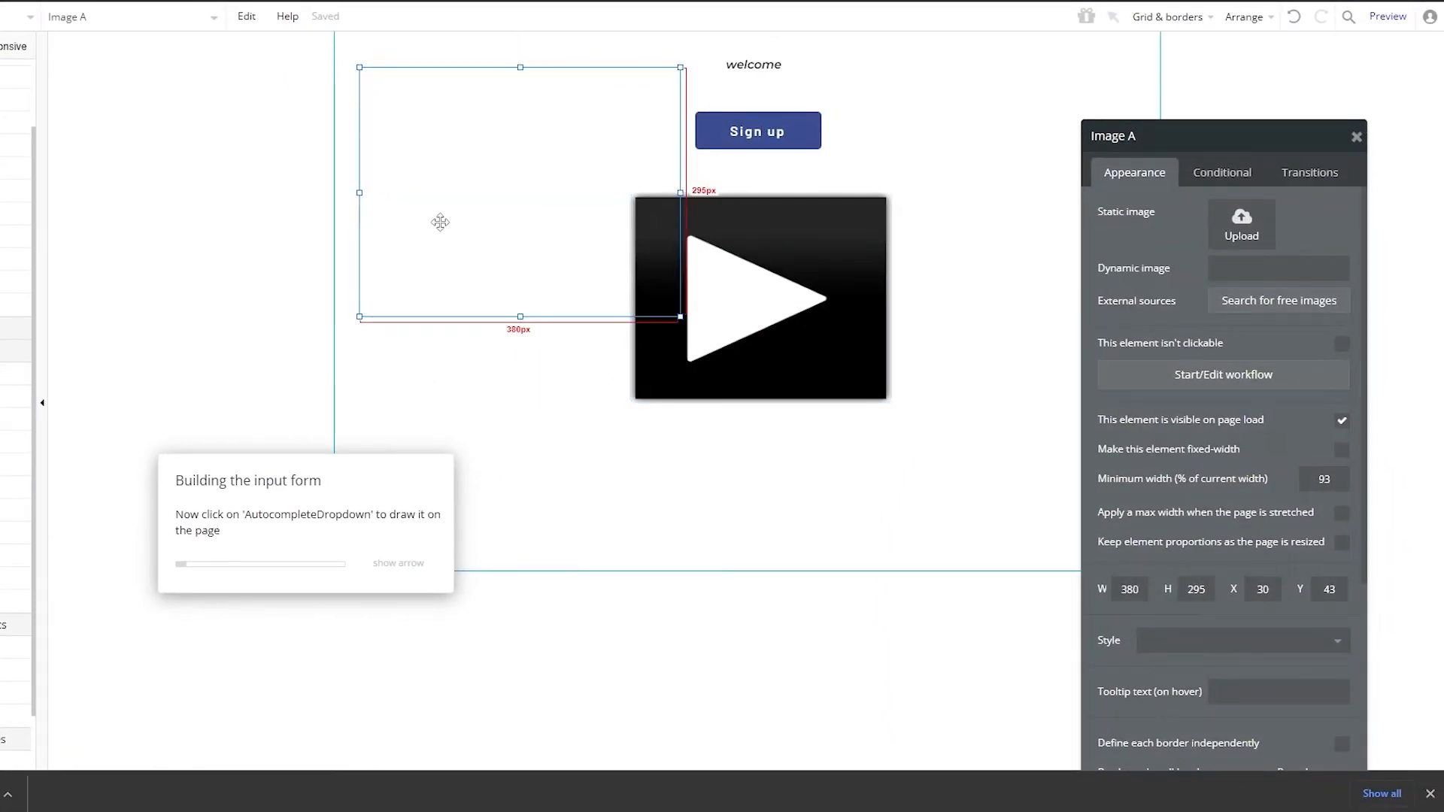
Step: Upload the downloaded Pexels skateboard photo from the Pictures folder as the image element's static image
left_click(1249, 242)
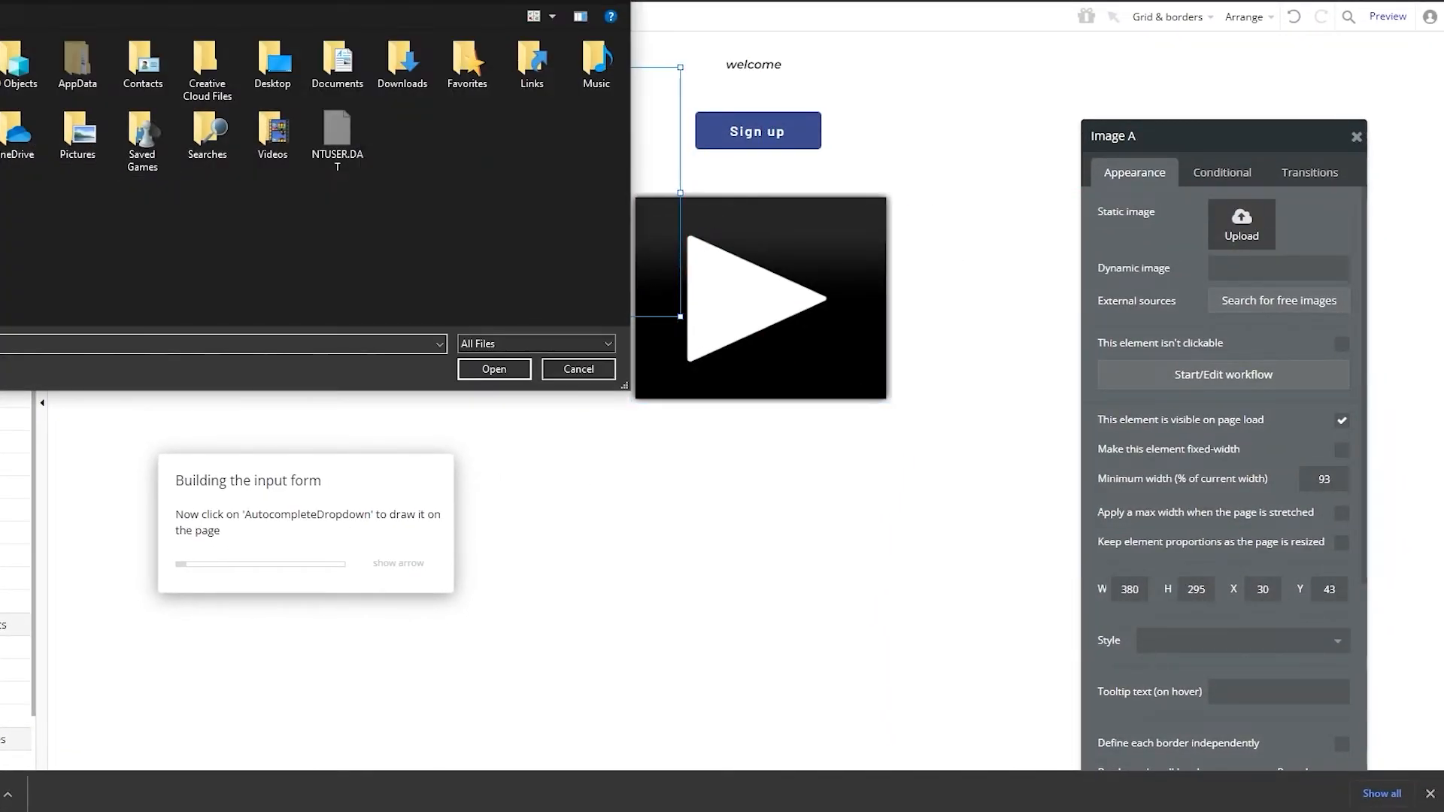
double_click(78, 135)
left_click(207, 72)
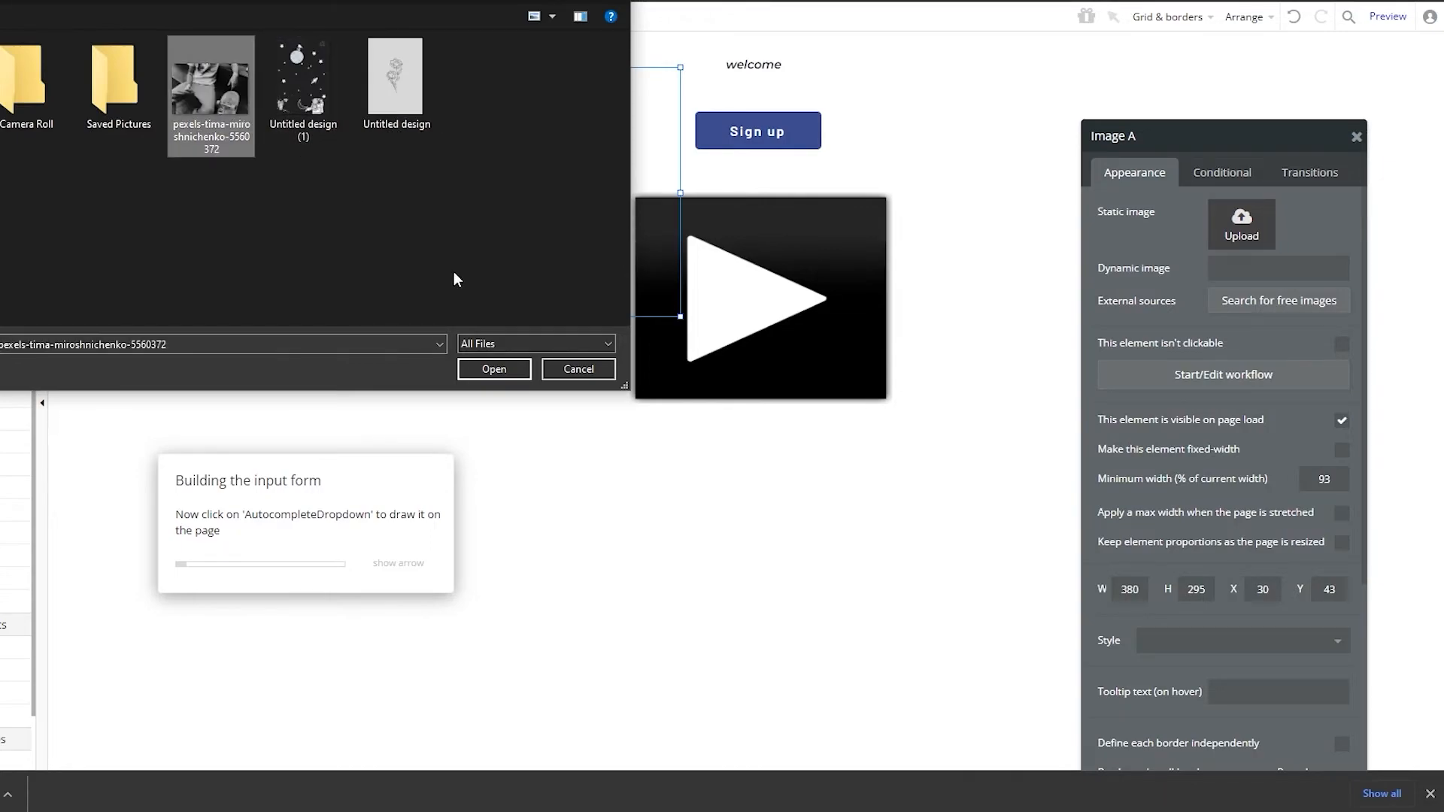
left_click(494, 368)
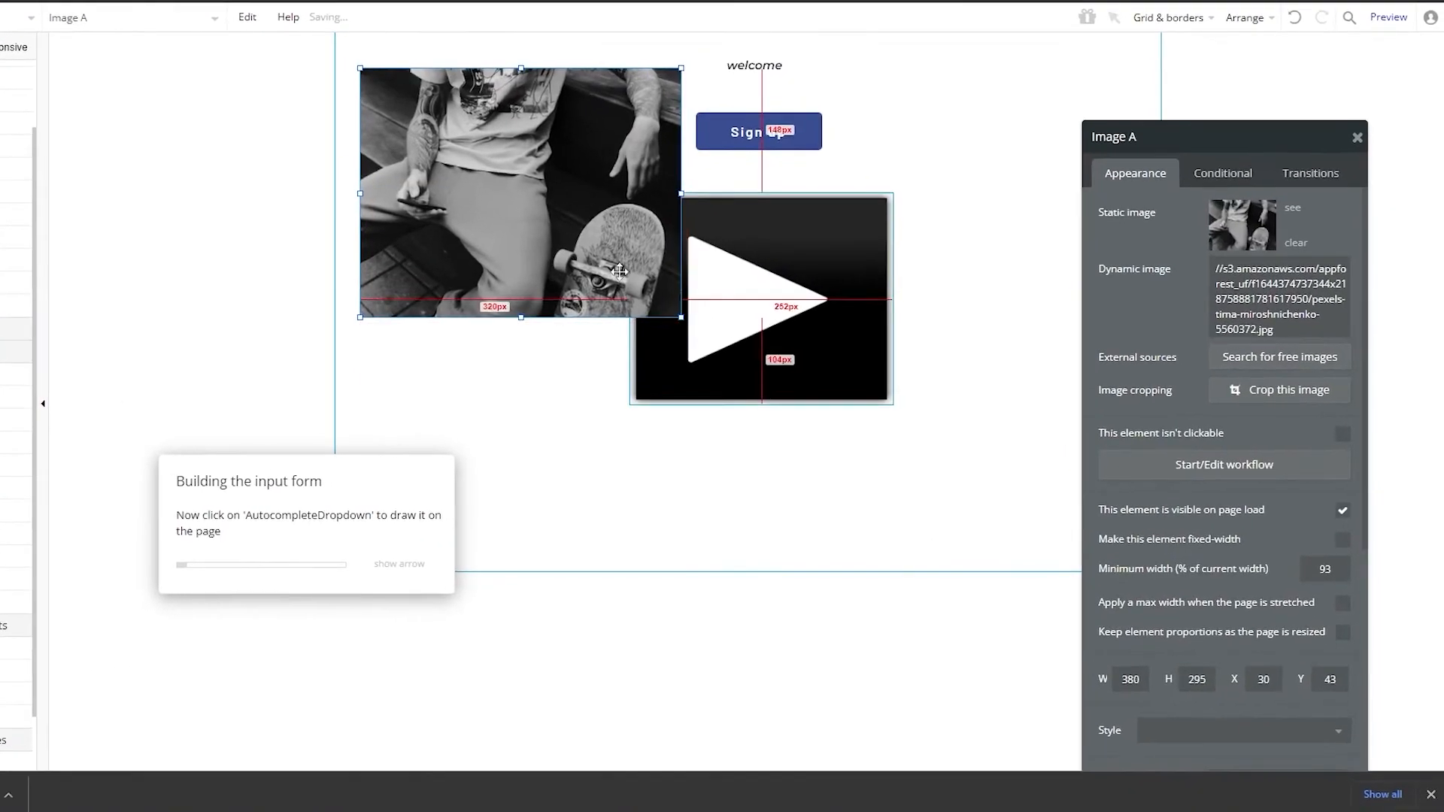
Step: Stretch the skateboard image across the page to 980 by 662 at X 0, Y 0
left_click_drag(638, 268, 1288, 517)
left_click_drag(901, 256, 902, 328)
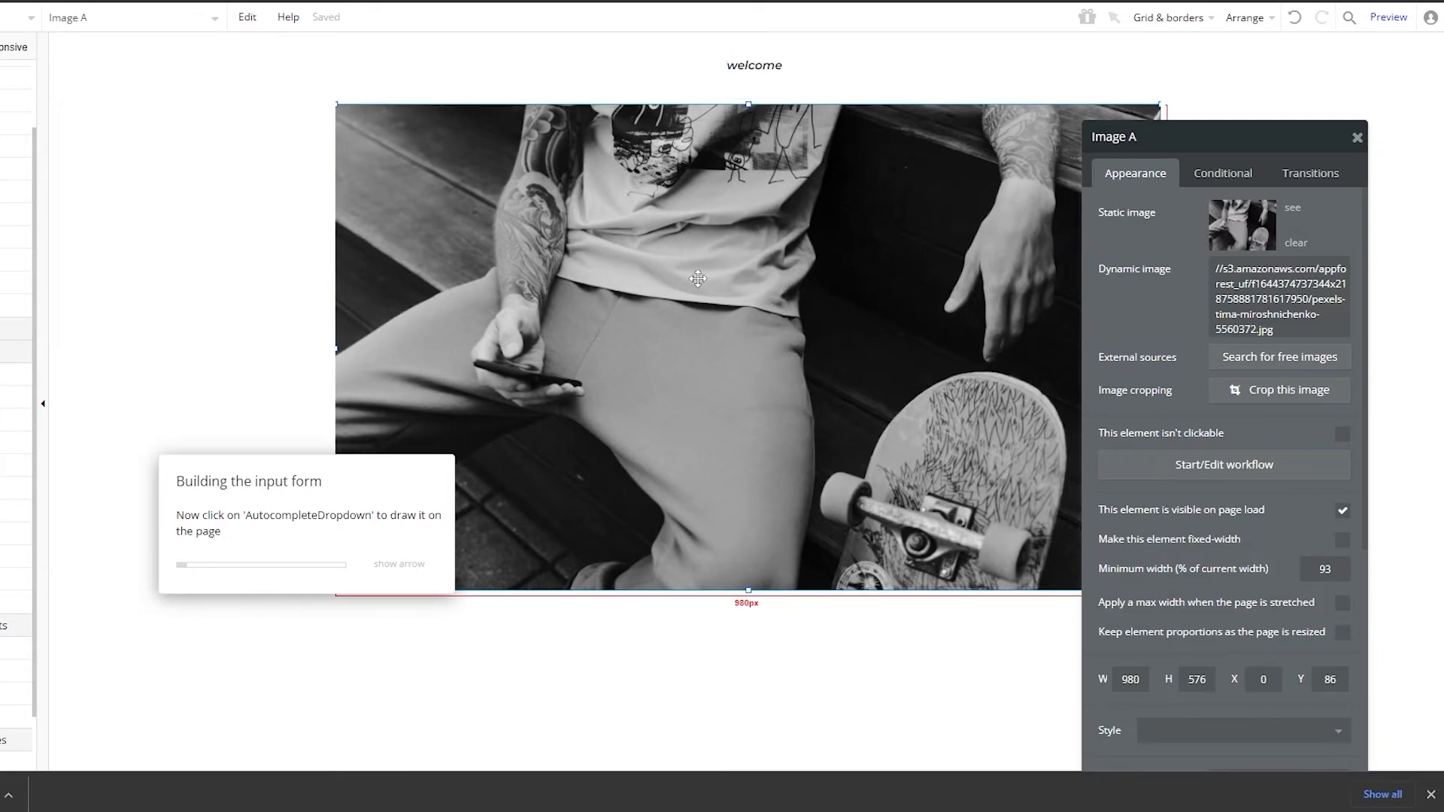
left_click_drag(749, 103, 738, 16)
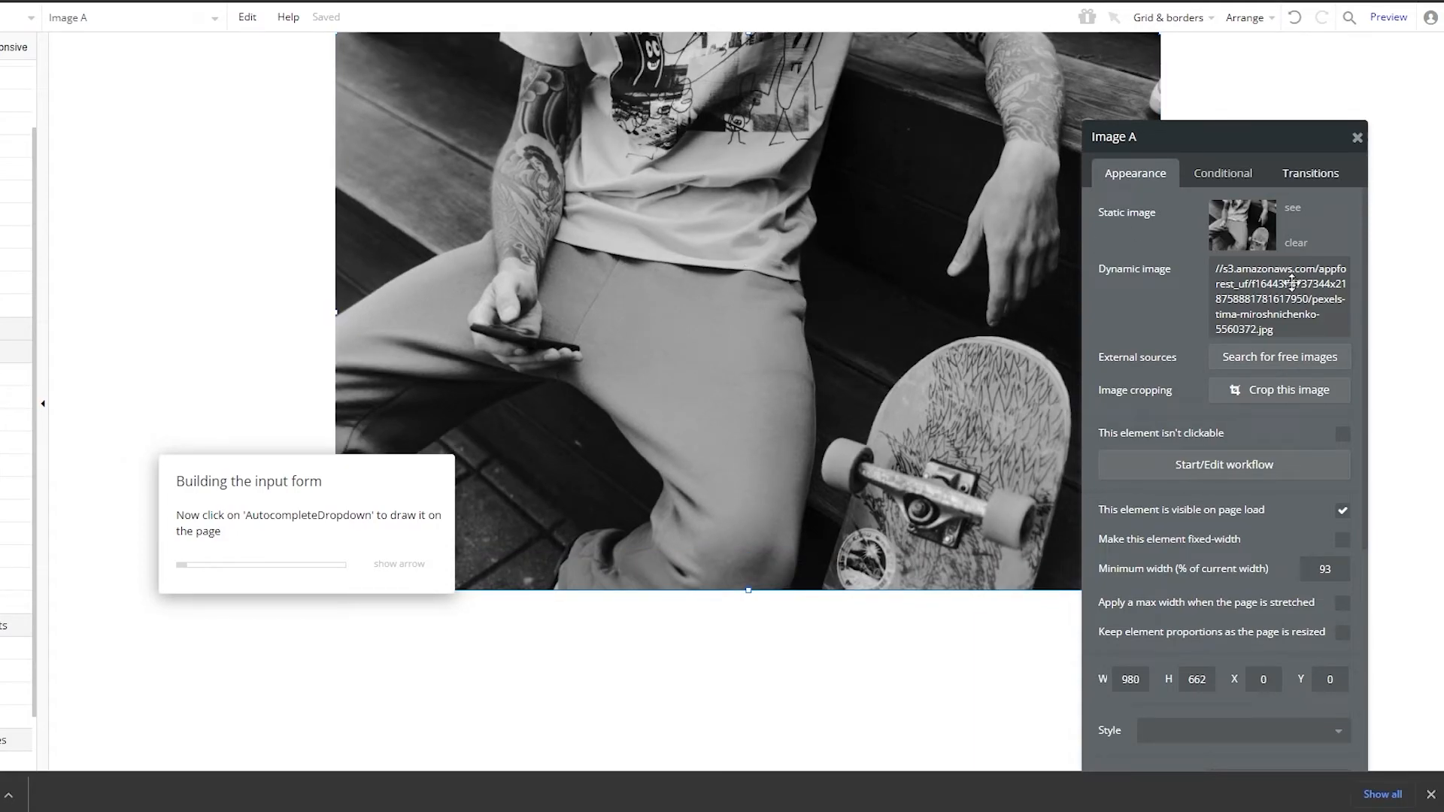
scroll(1350, 180, "down", 1)
left_click(1355, 138)
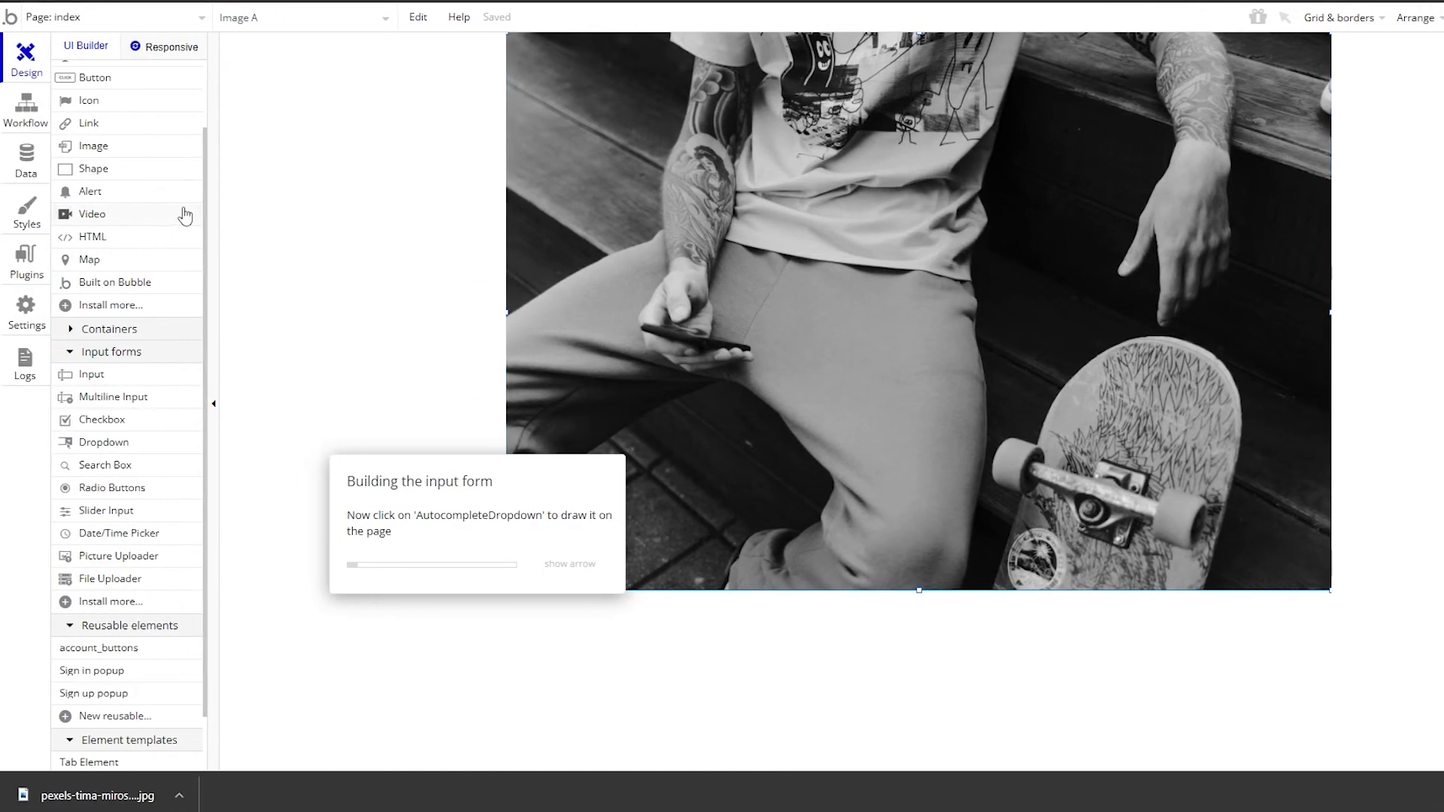
Step: Place a 320 by 240 YouTube video at X 311.5, Y 260 on the skateboard image, using the video link ending in Bcrmx4aFw
left_click(139, 217)
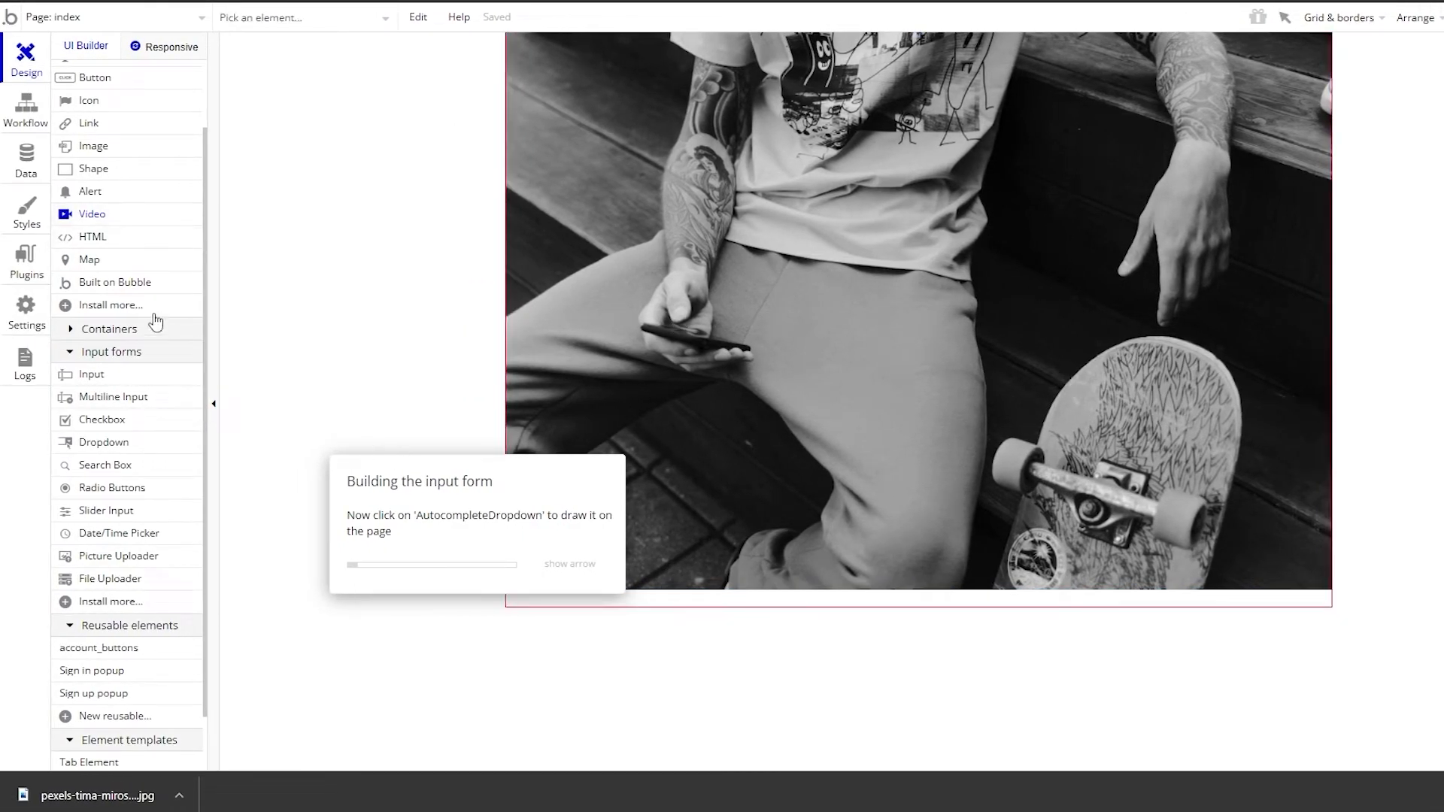
left_click(768, 251)
left_click(1280, 247)
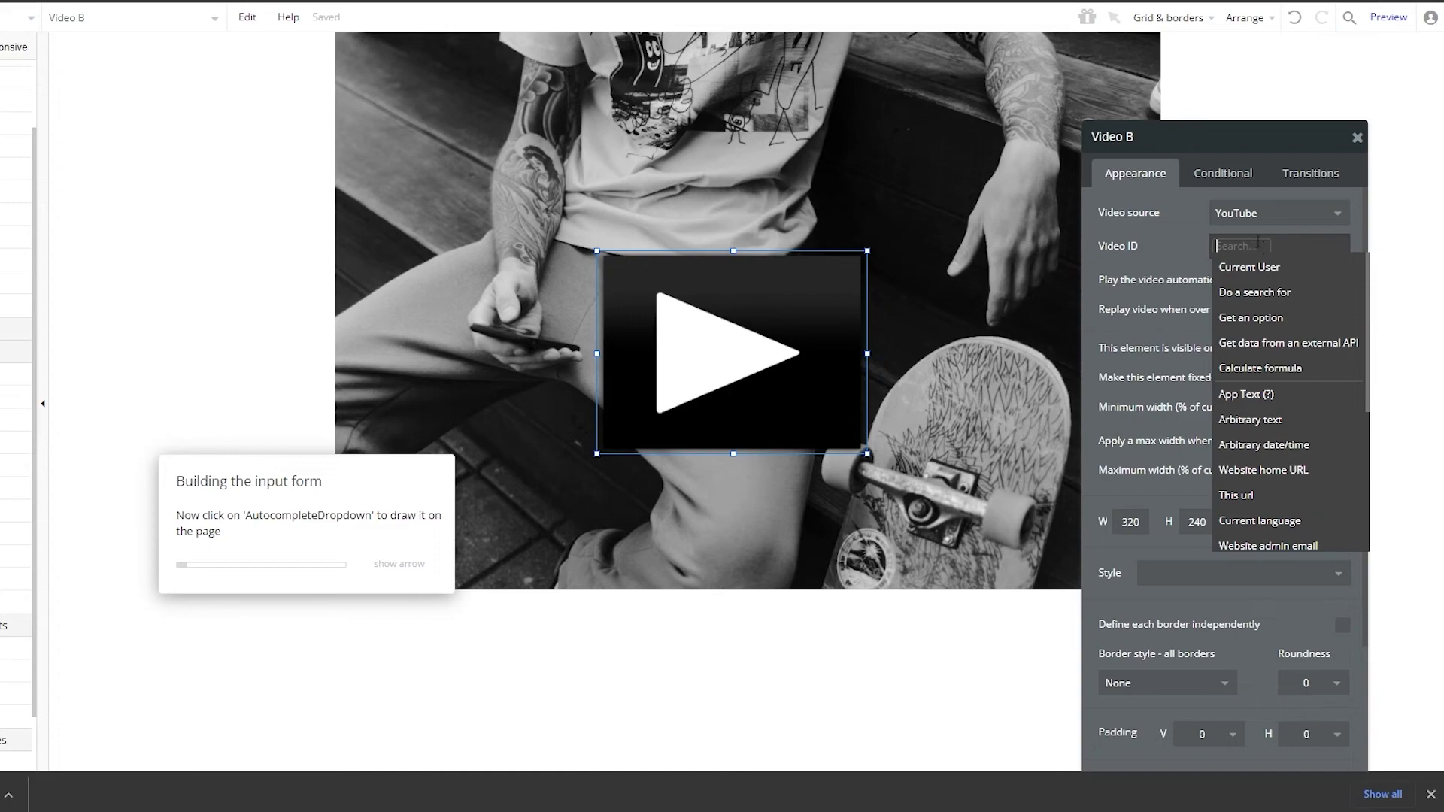
left_click(1258, 216)
left_click(1259, 235)
left_click(1264, 246)
type("Bcrmx4aFw")
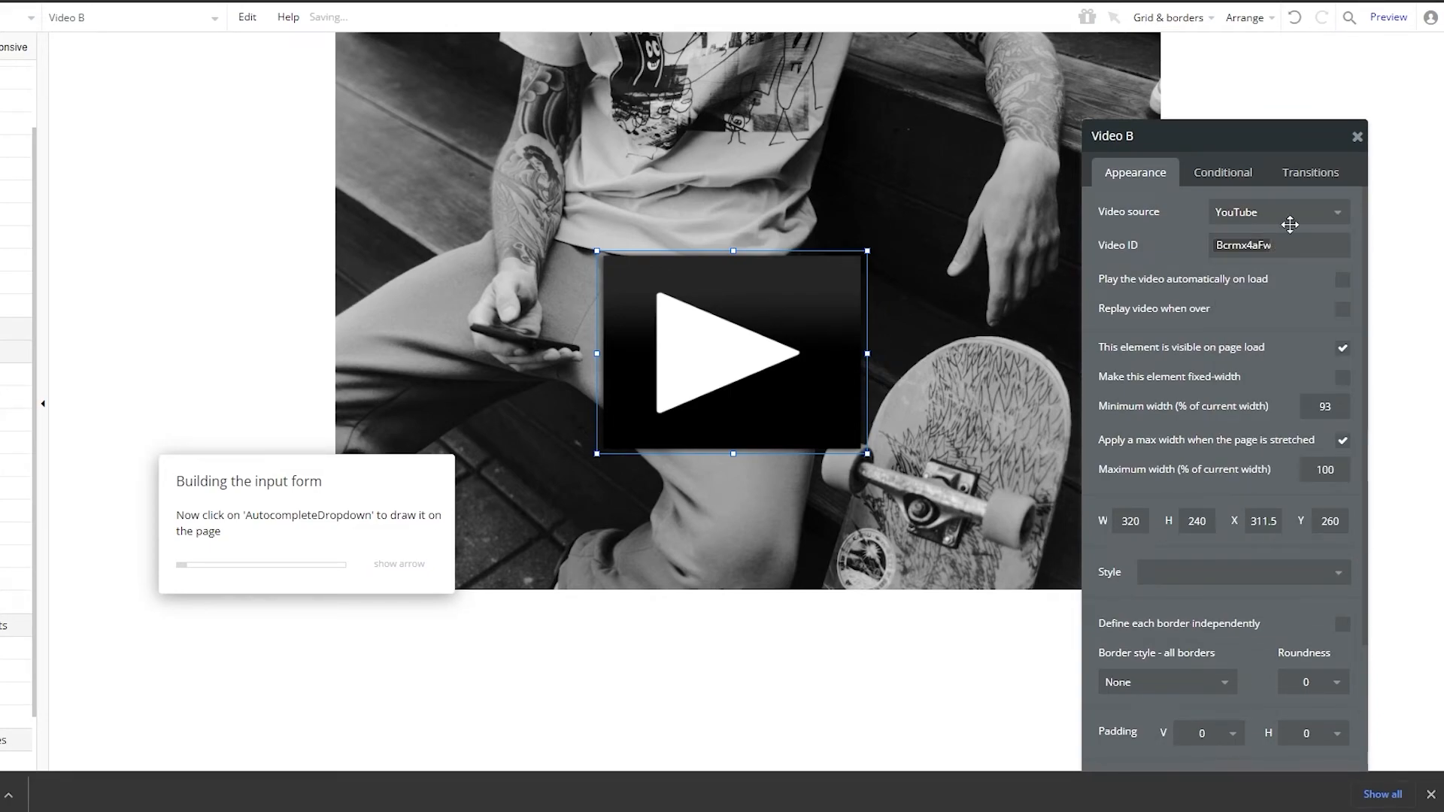
left_click(1041, 445)
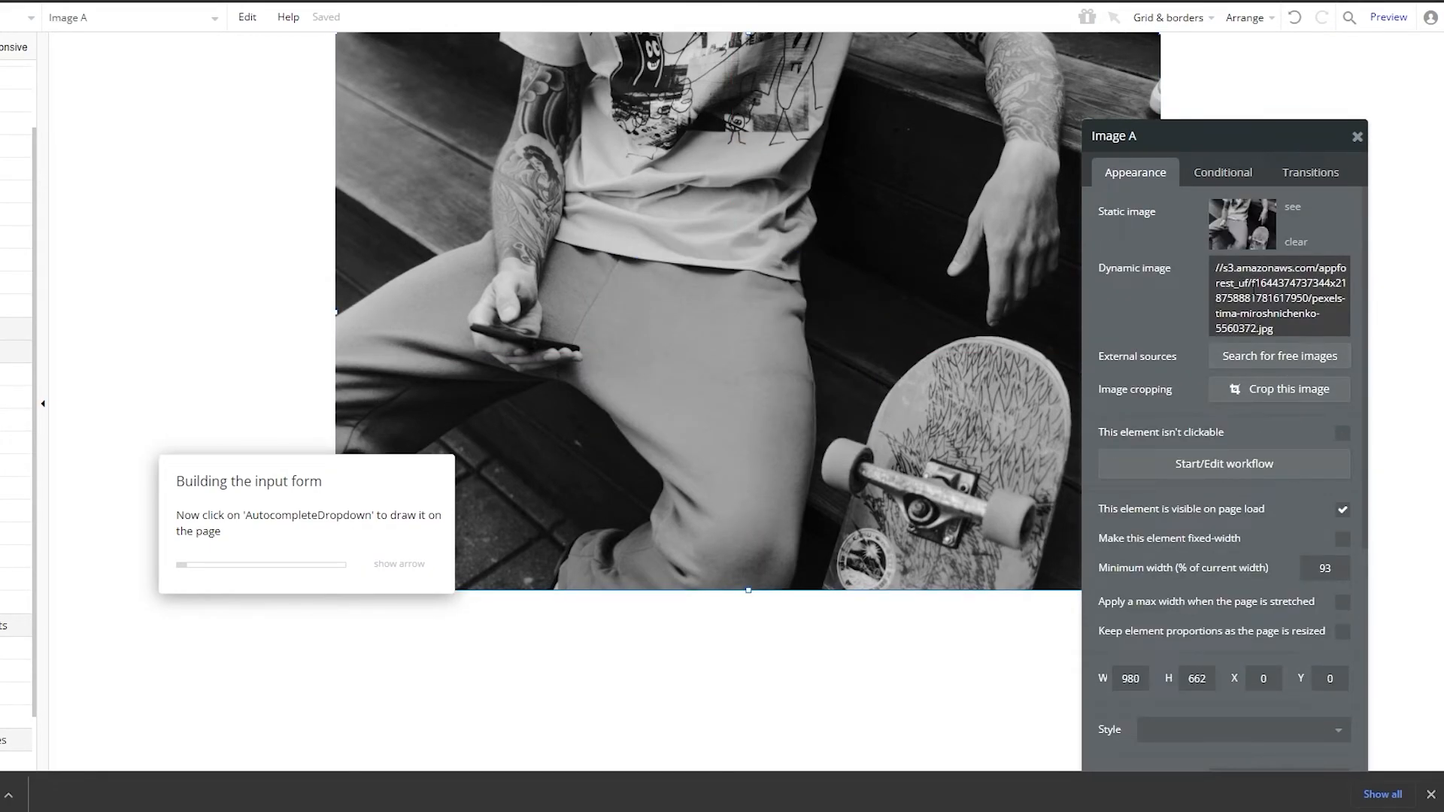
left_click(1271, 311)
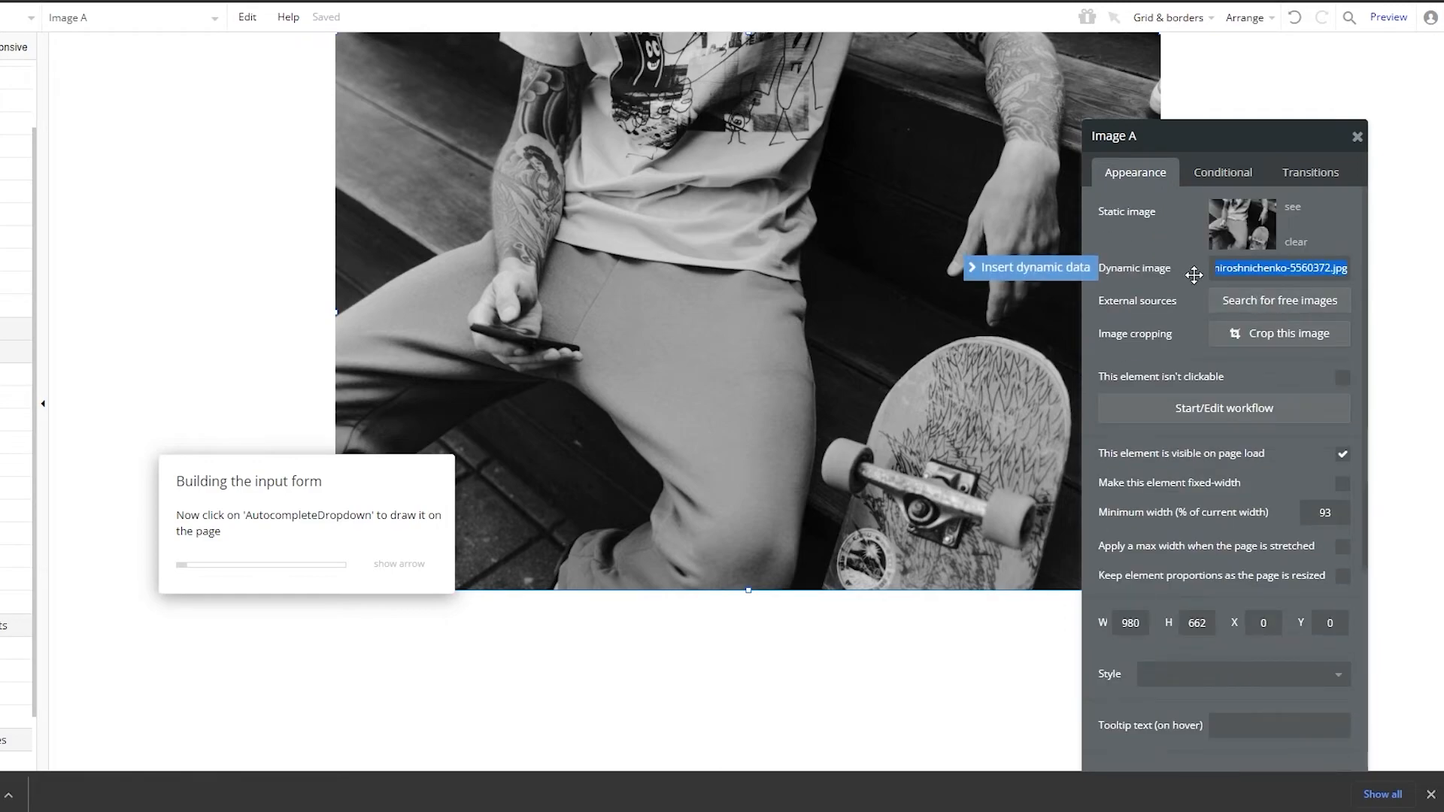
left_click(1357, 137)
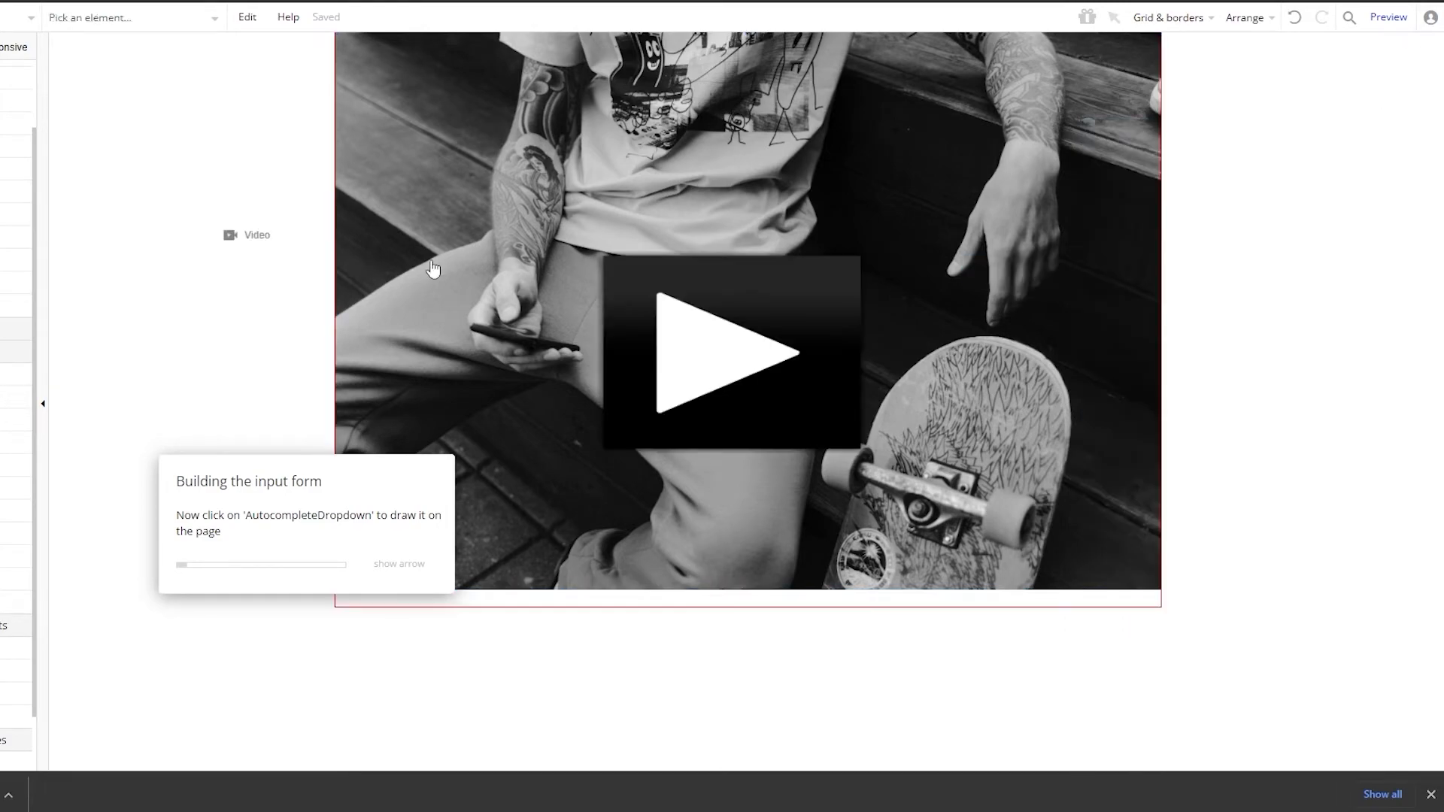
Step: Set the new video to play automatically on load and to replay when over, and close its properties
double_click(731, 354)
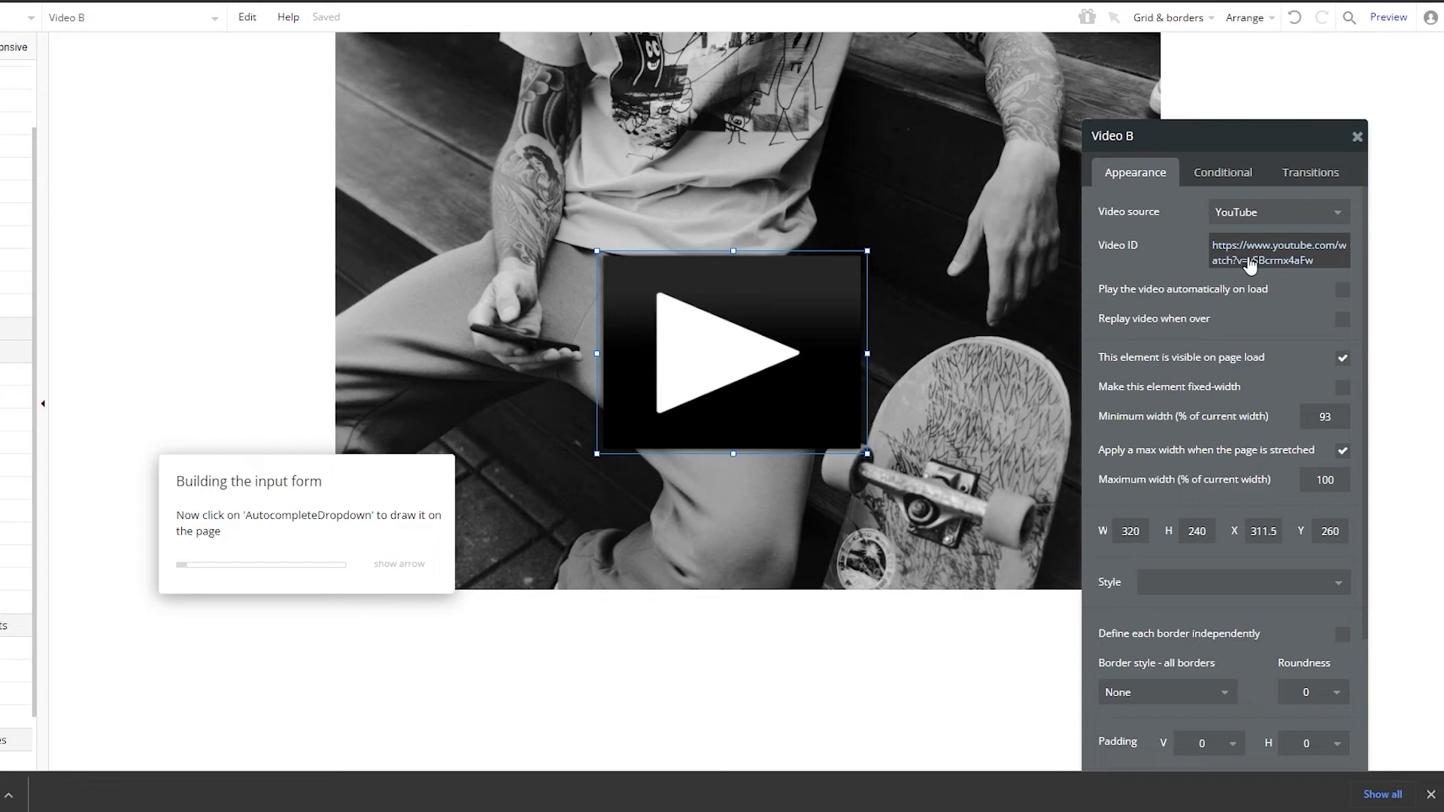
left_click(1186, 251)
left_click(1270, 254)
scroll(1270, 246, "down", 3)
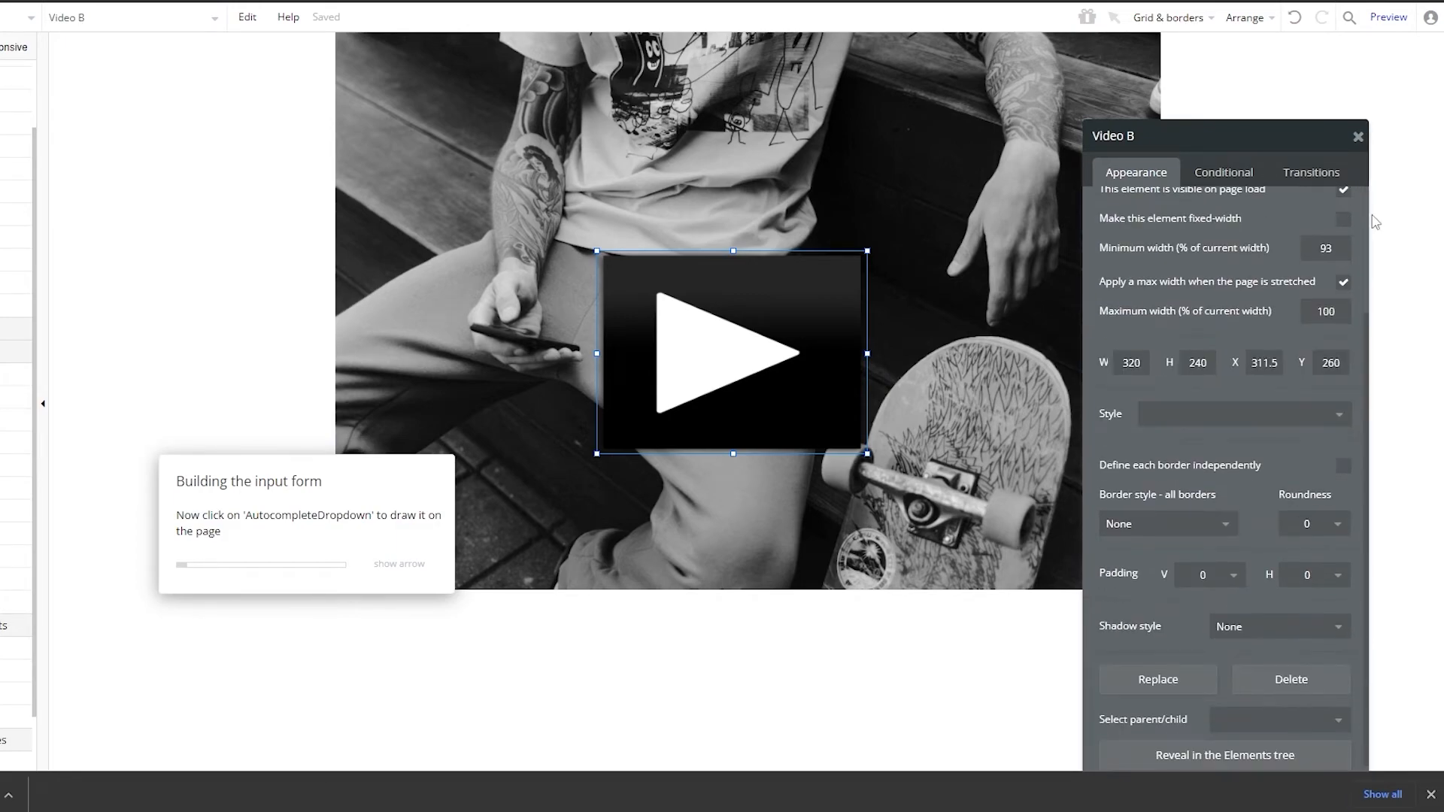
scroll(1289, 325, "up", 3)
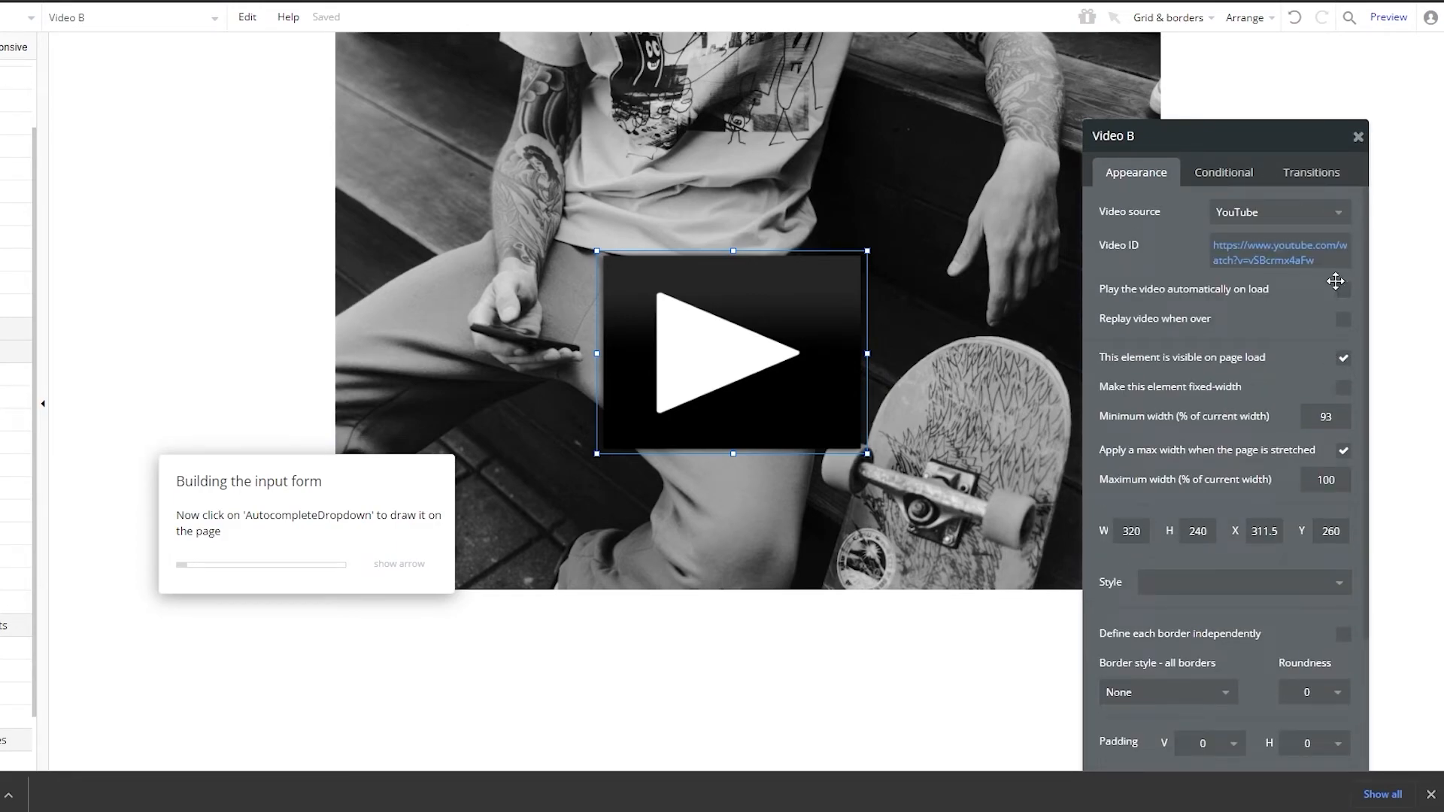
left_click(1341, 291)
scroll(1233, 316, "down", 2)
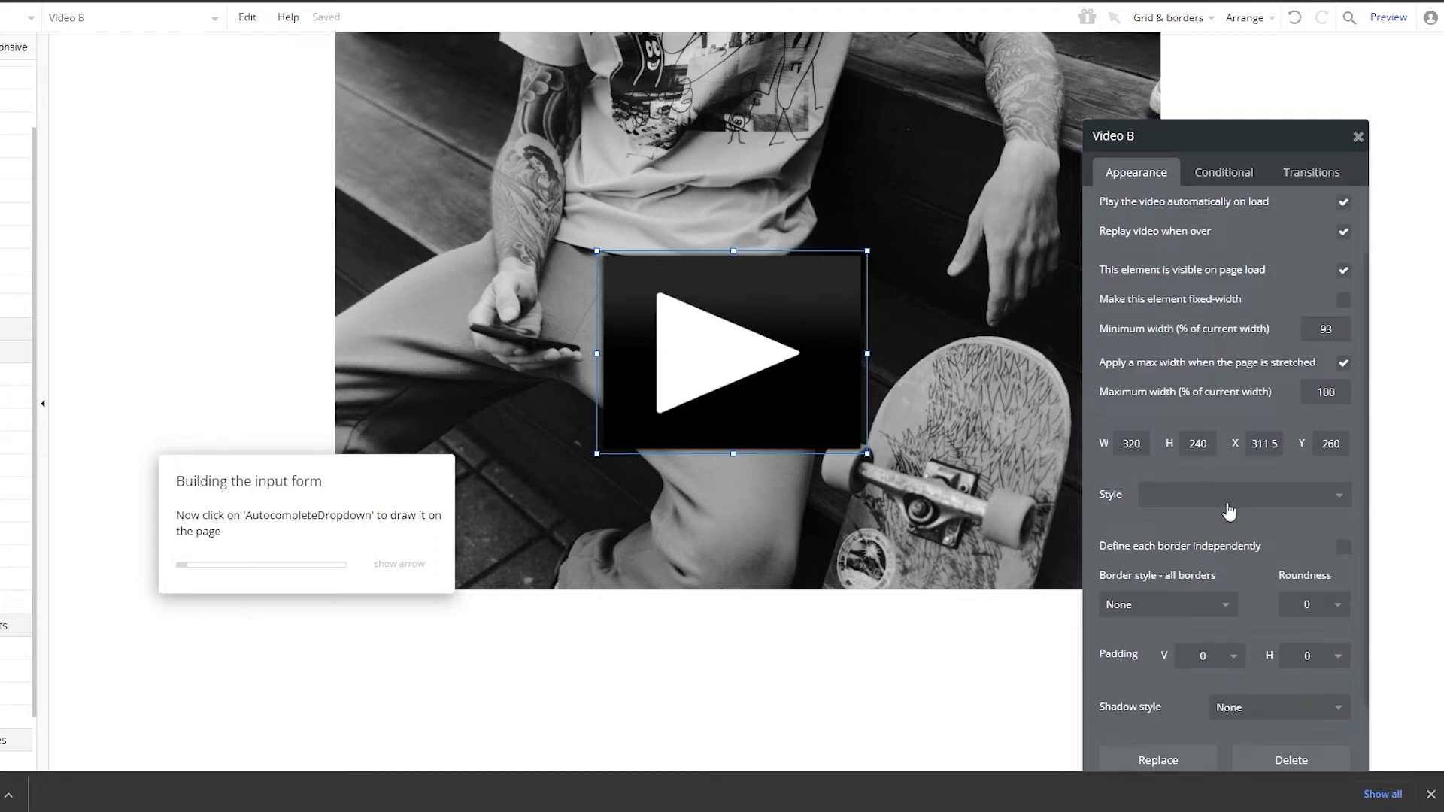
left_click(1430, 794)
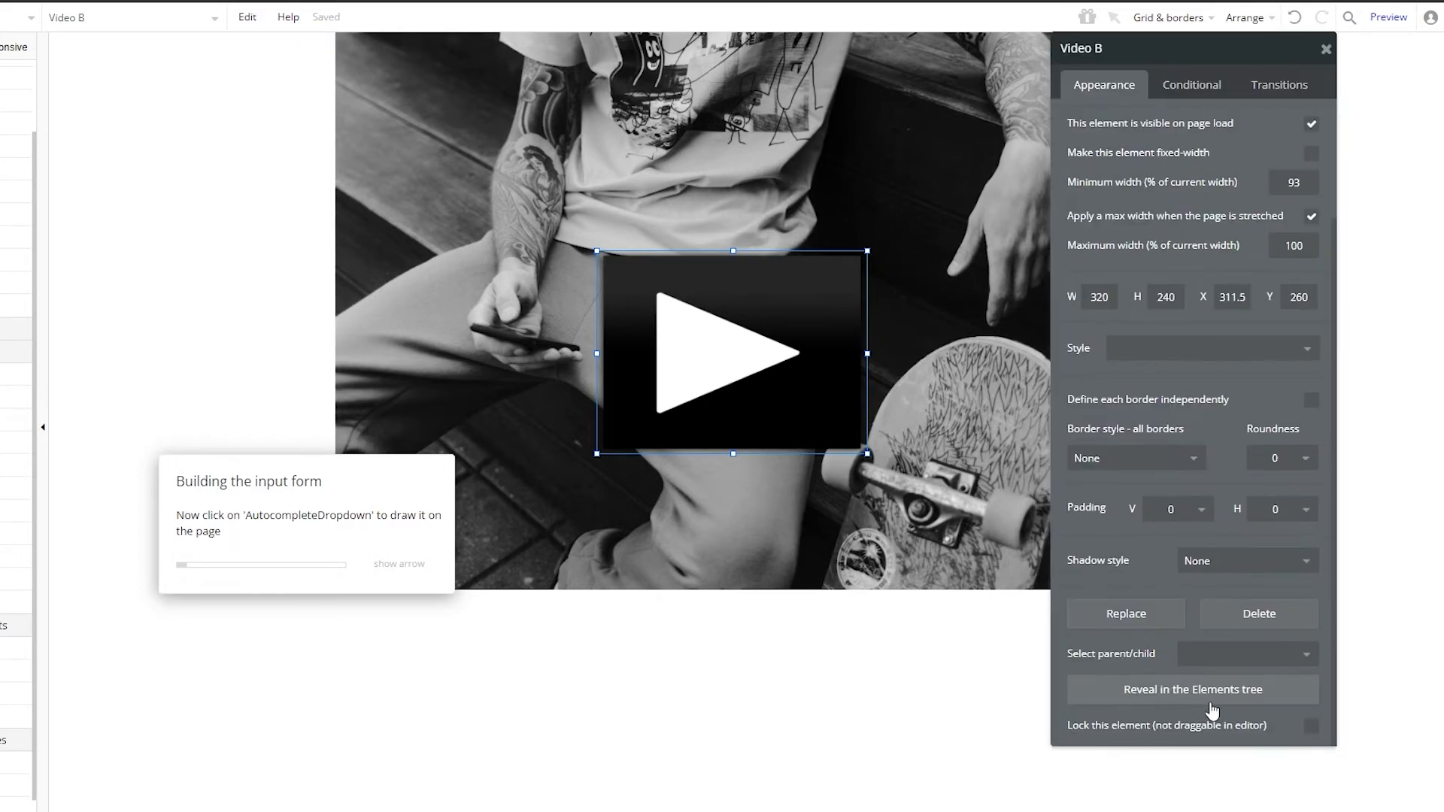
scroll(1221, 727, "up", 1)
scroll(1203, 714, "down", 1)
scroll(1182, 706, "up", 2)
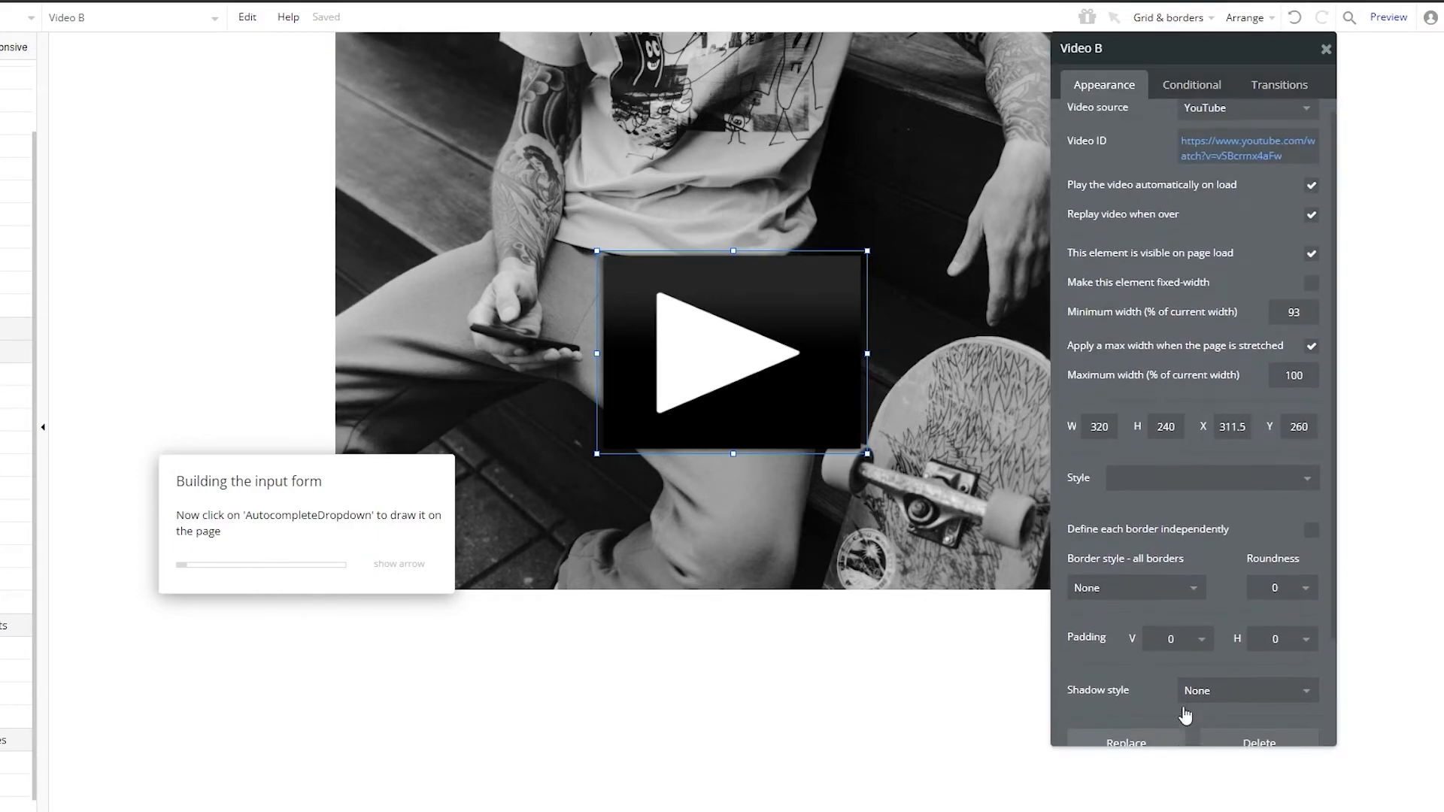
left_click(1325, 50)
Step: Enlarge the new video and move it to the lower middle of the skateboard image, with their bottom edges aligned
left_click_drag(767, 267, 959, 385)
left_click_drag(593, 391, 514, 391)
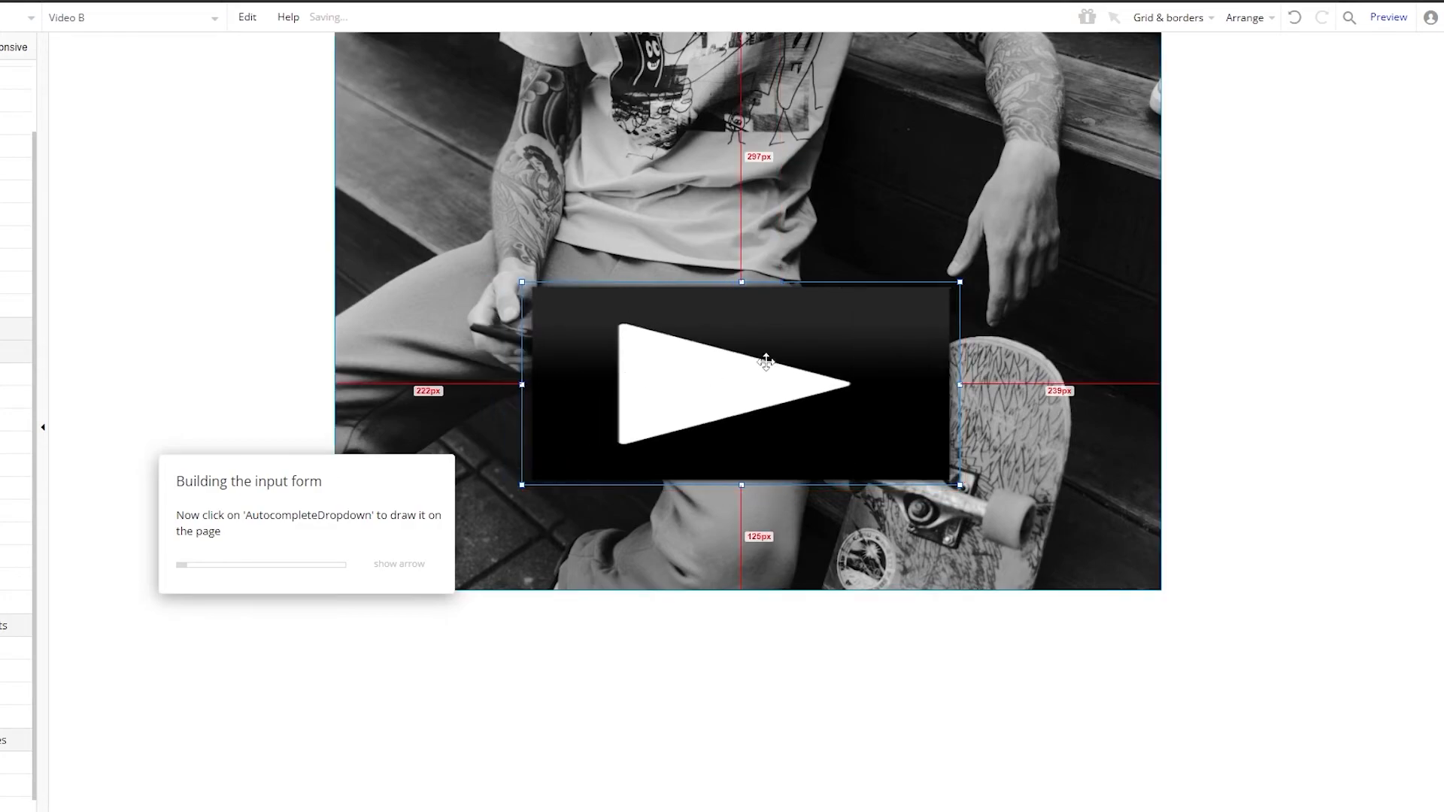
left_click_drag(746, 288, 776, 385)
left_click_drag(754, 322, 754, 288)
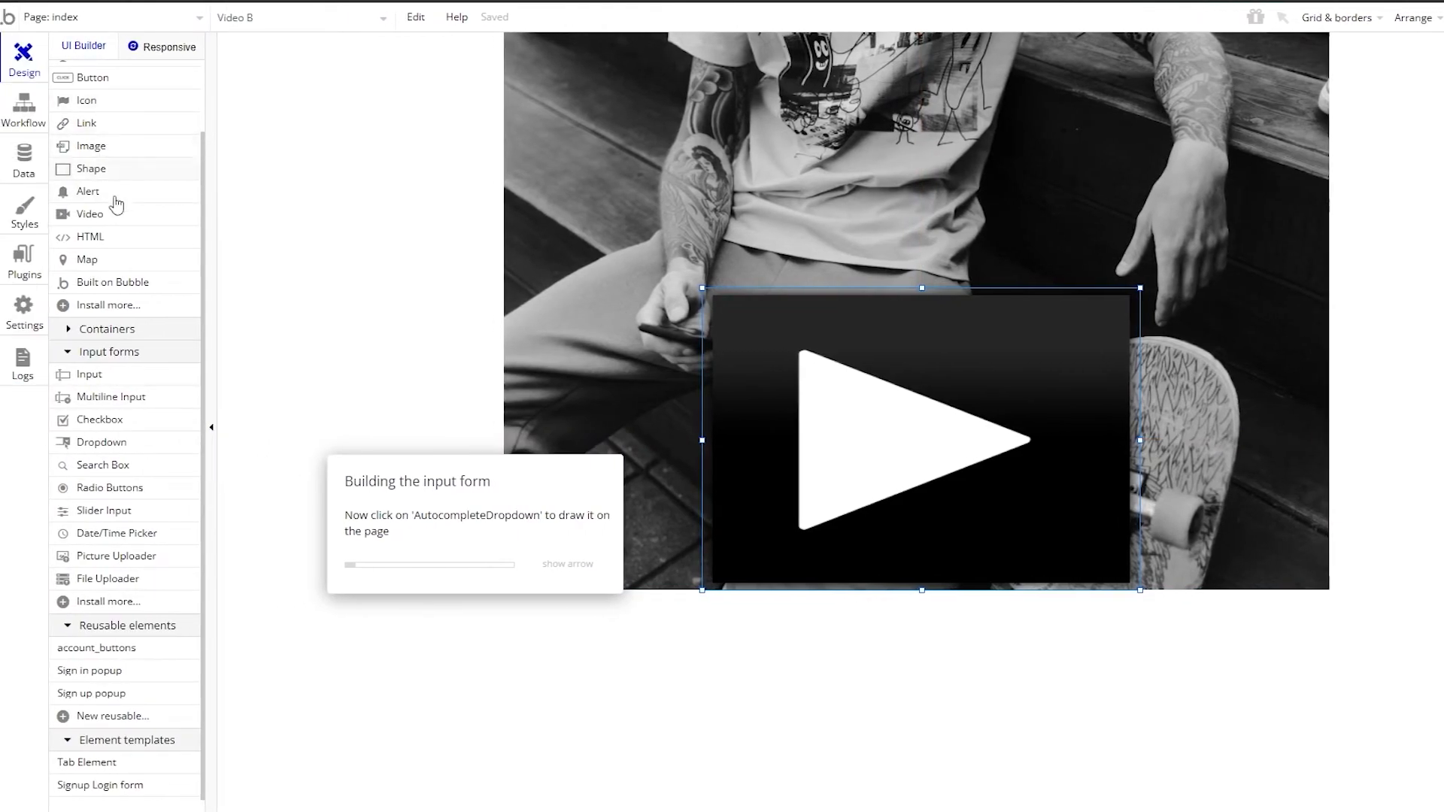
Step: Place a 150 by 45 Secondary Button labelled Sign up above the video at X 462.5, Y 90, and open its workflow
scroll(113, 197, "up", 2)
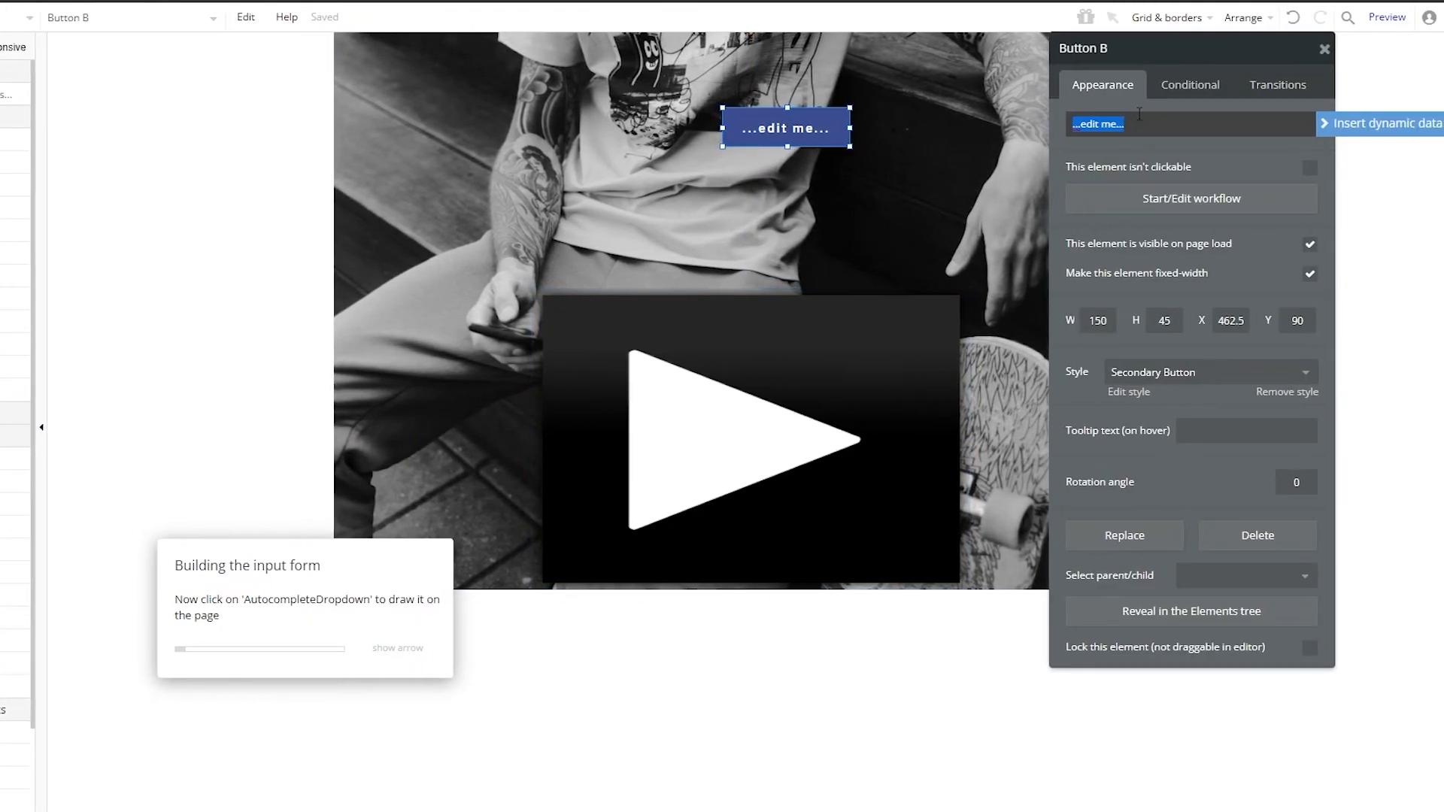
type("Sign up")
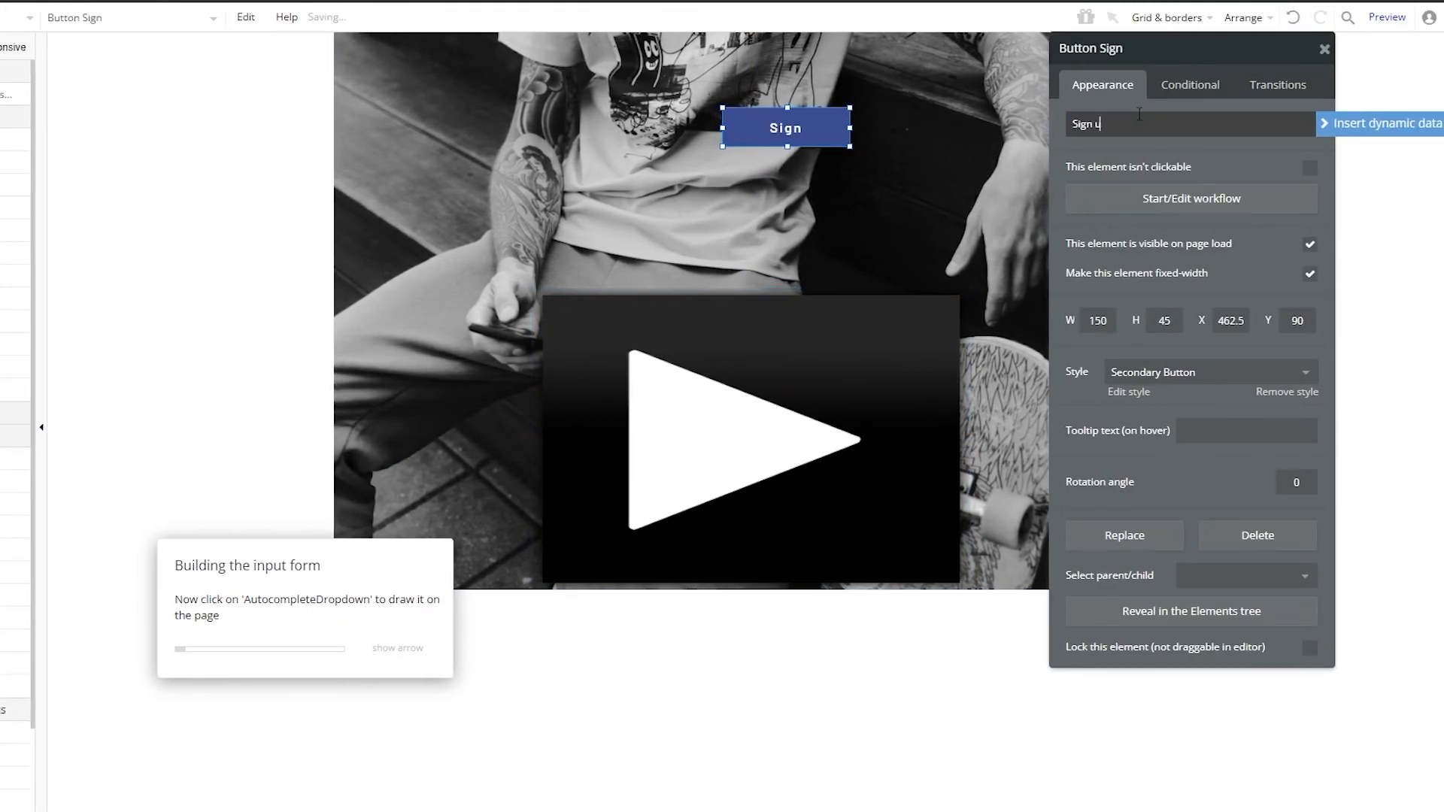
left_click(1211, 198)
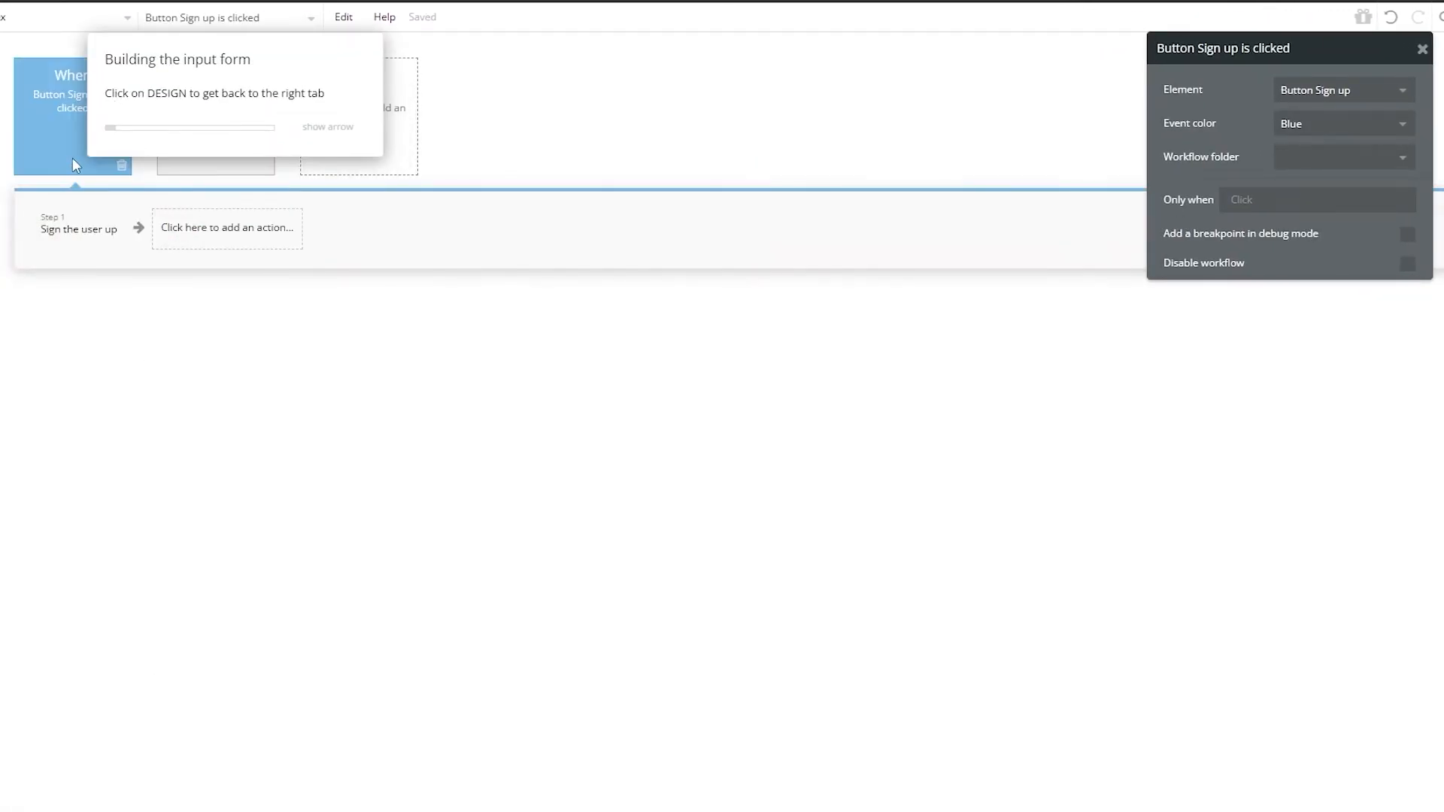
Step: Set the event color of the Sign up button's click event to Blue
left_click(161, 199)
left_click(55, 150)
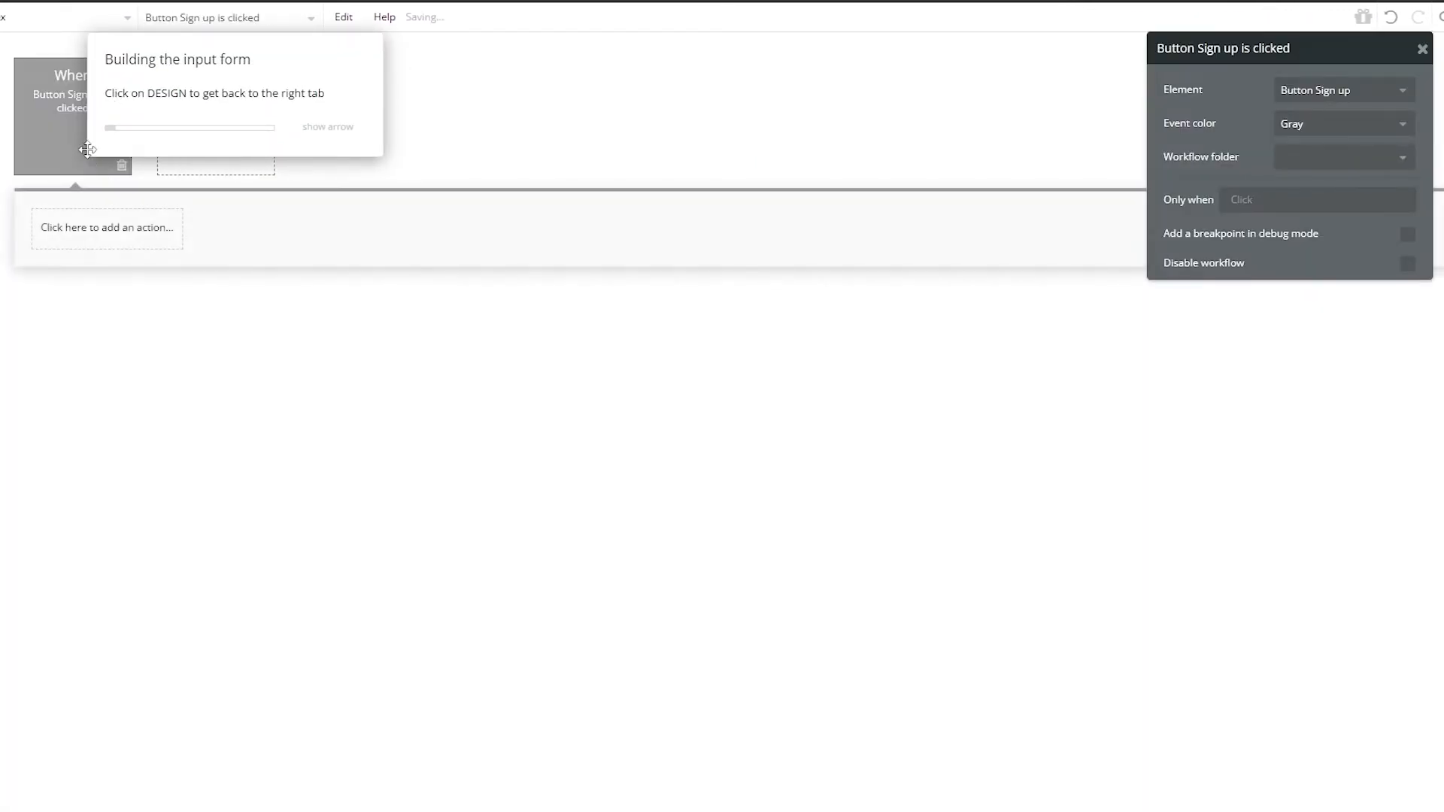
left_click(1318, 129)
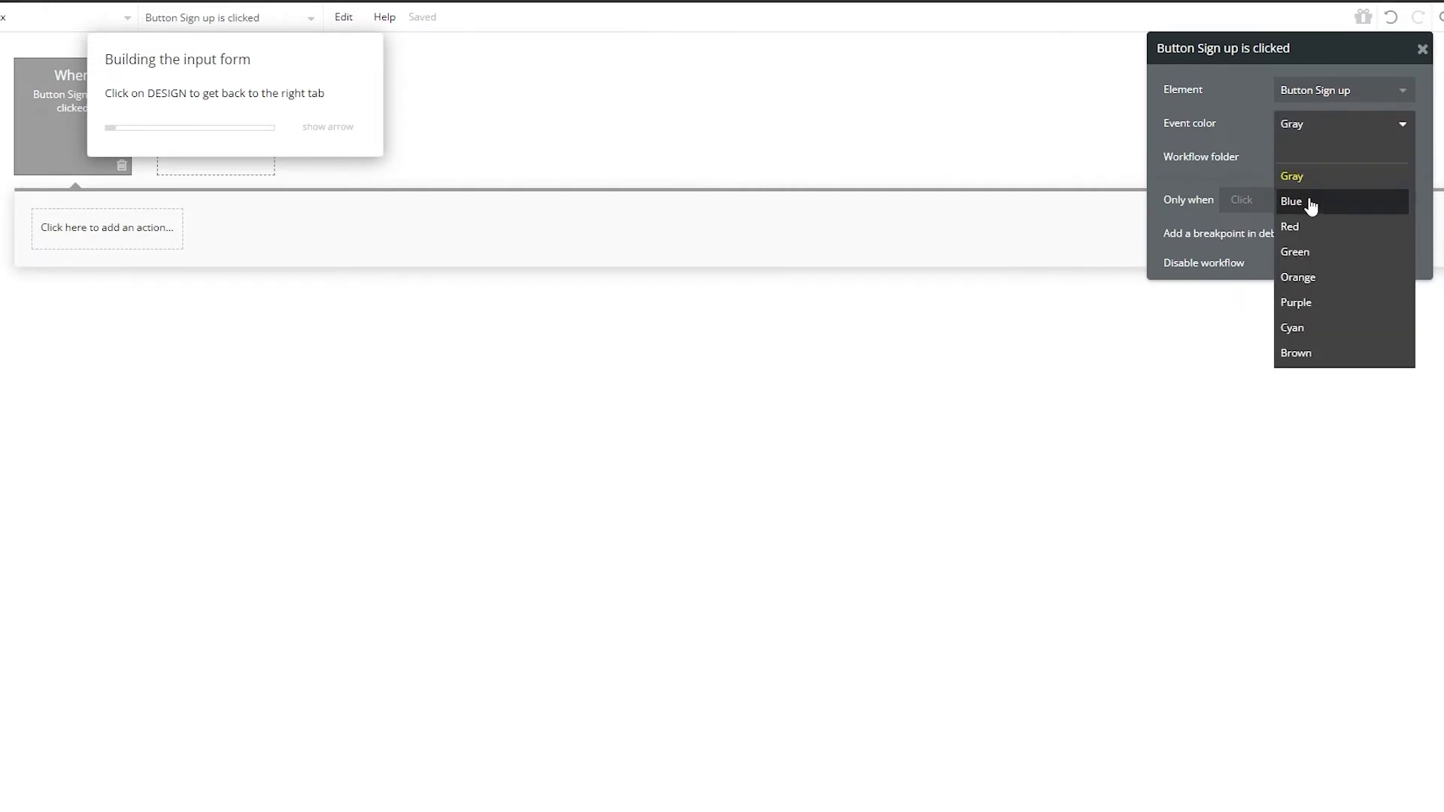
left_click(1311, 200)
Step: Add a Sign the user up action as the first step of the Sign up button's workflow
left_click(111, 229)
mouse_move(151, 324)
mouse_move(143, 297)
left_click(225, 294)
Step: Add a Refresh the page action after the Sign the user up step and close its properties
left_click(242, 244)
mouse_move(275, 397)
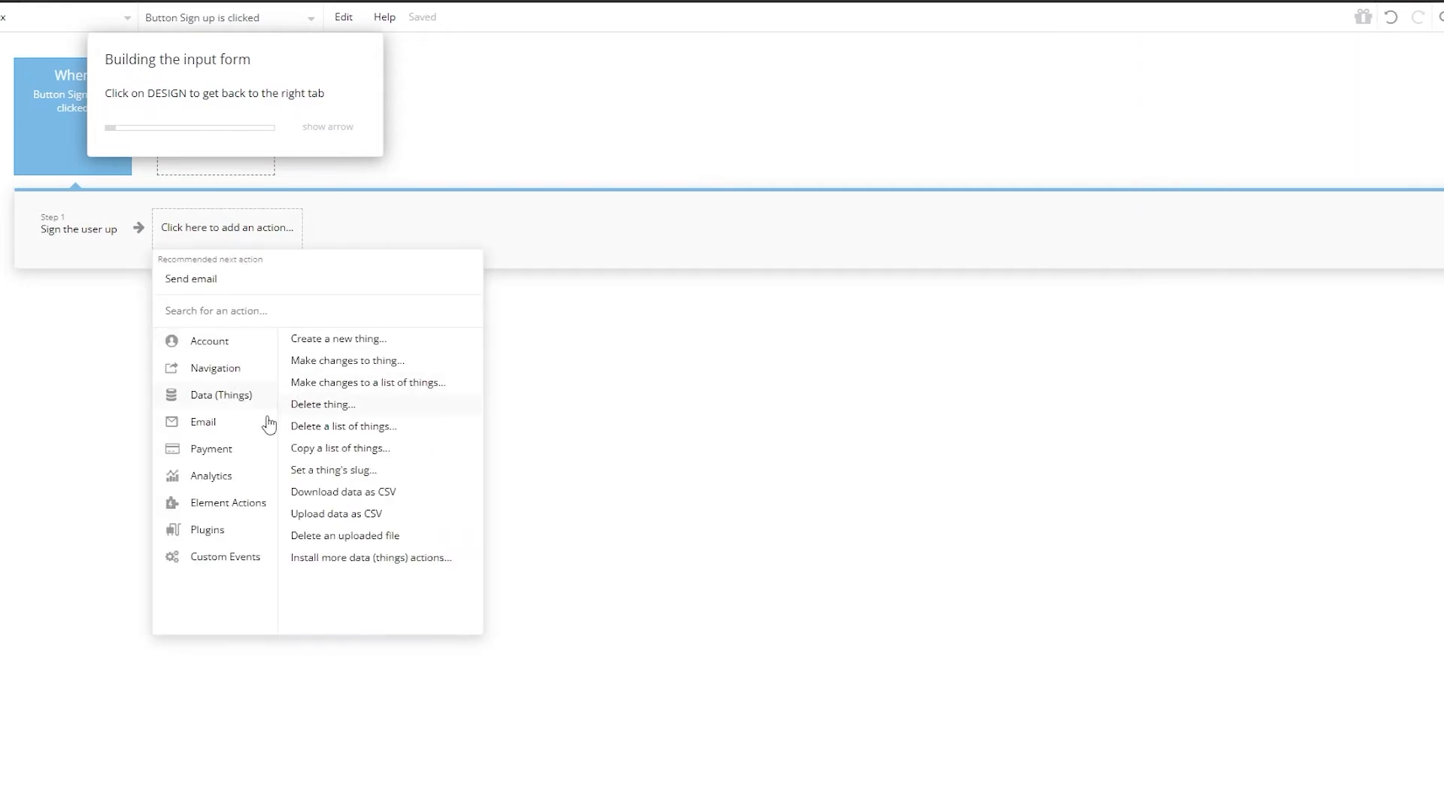
mouse_move(233, 365)
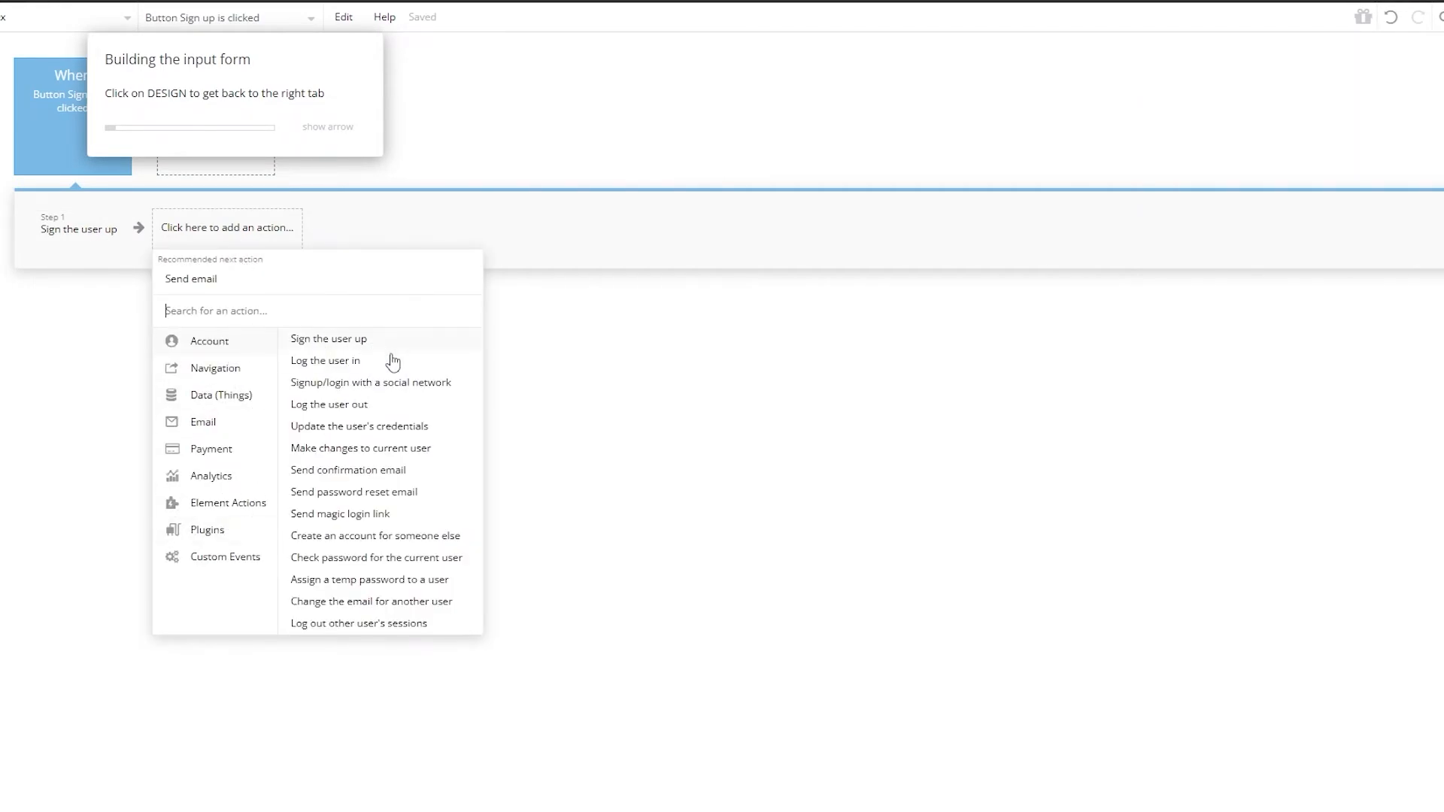
mouse_move(191, 366)
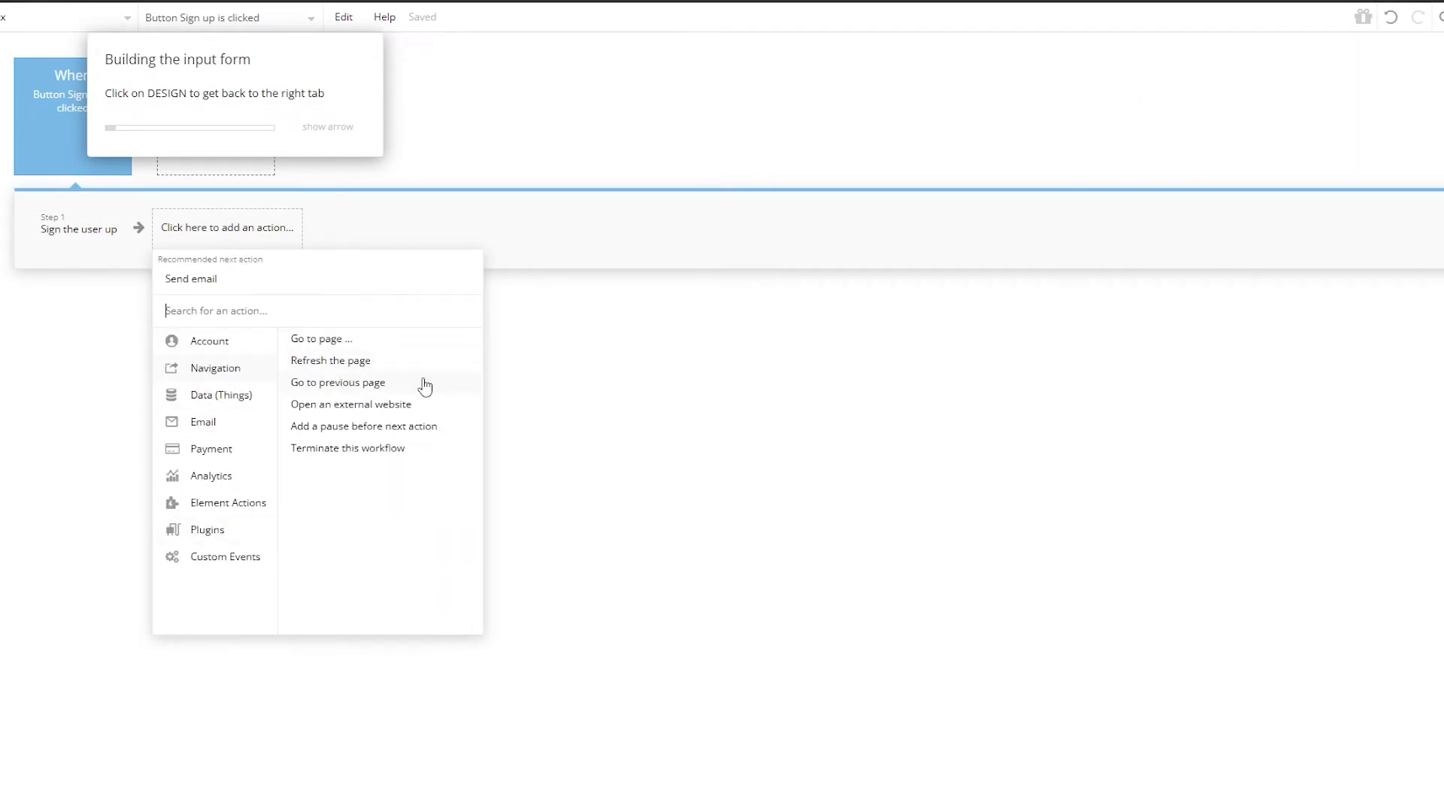
left_click(376, 368)
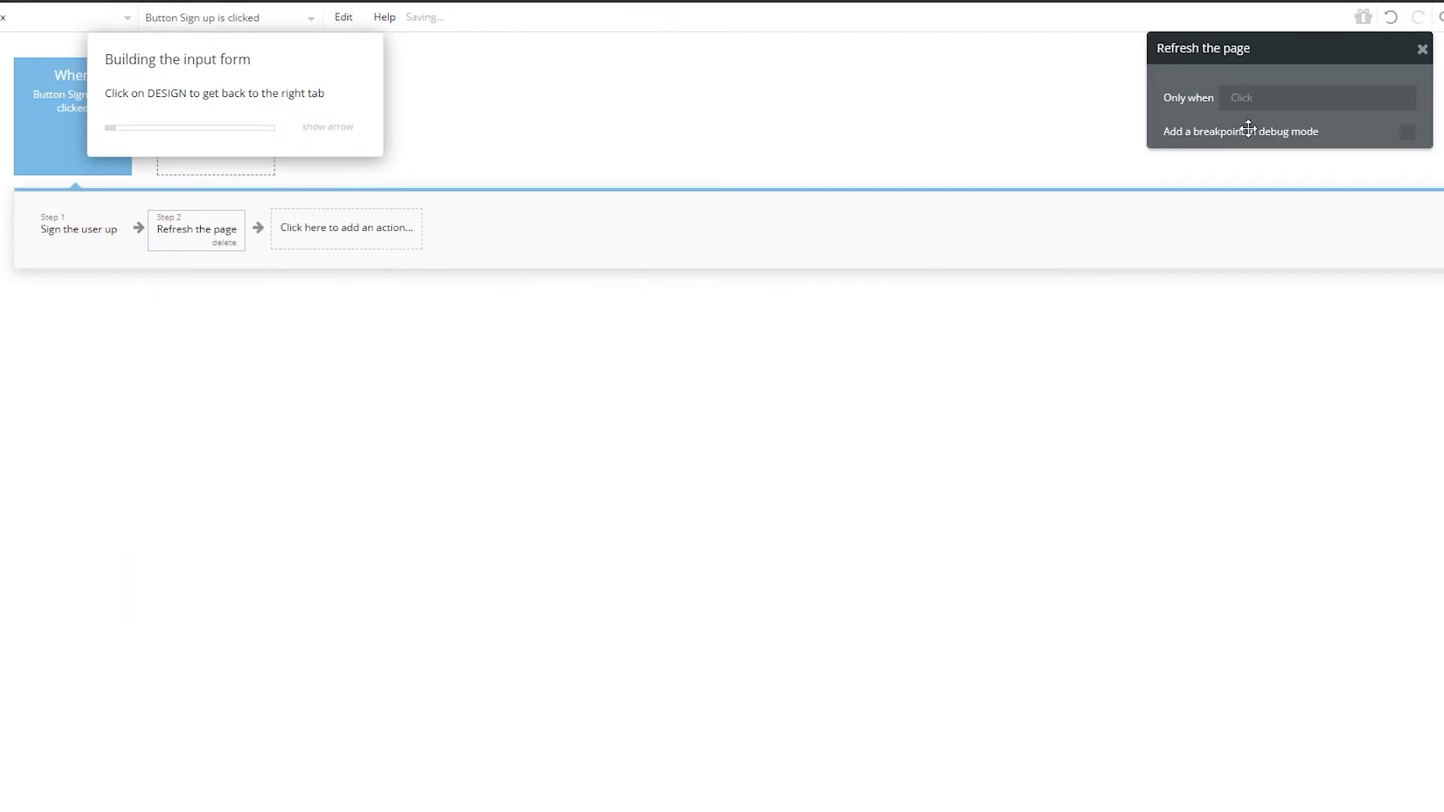
left_click(1418, 53)
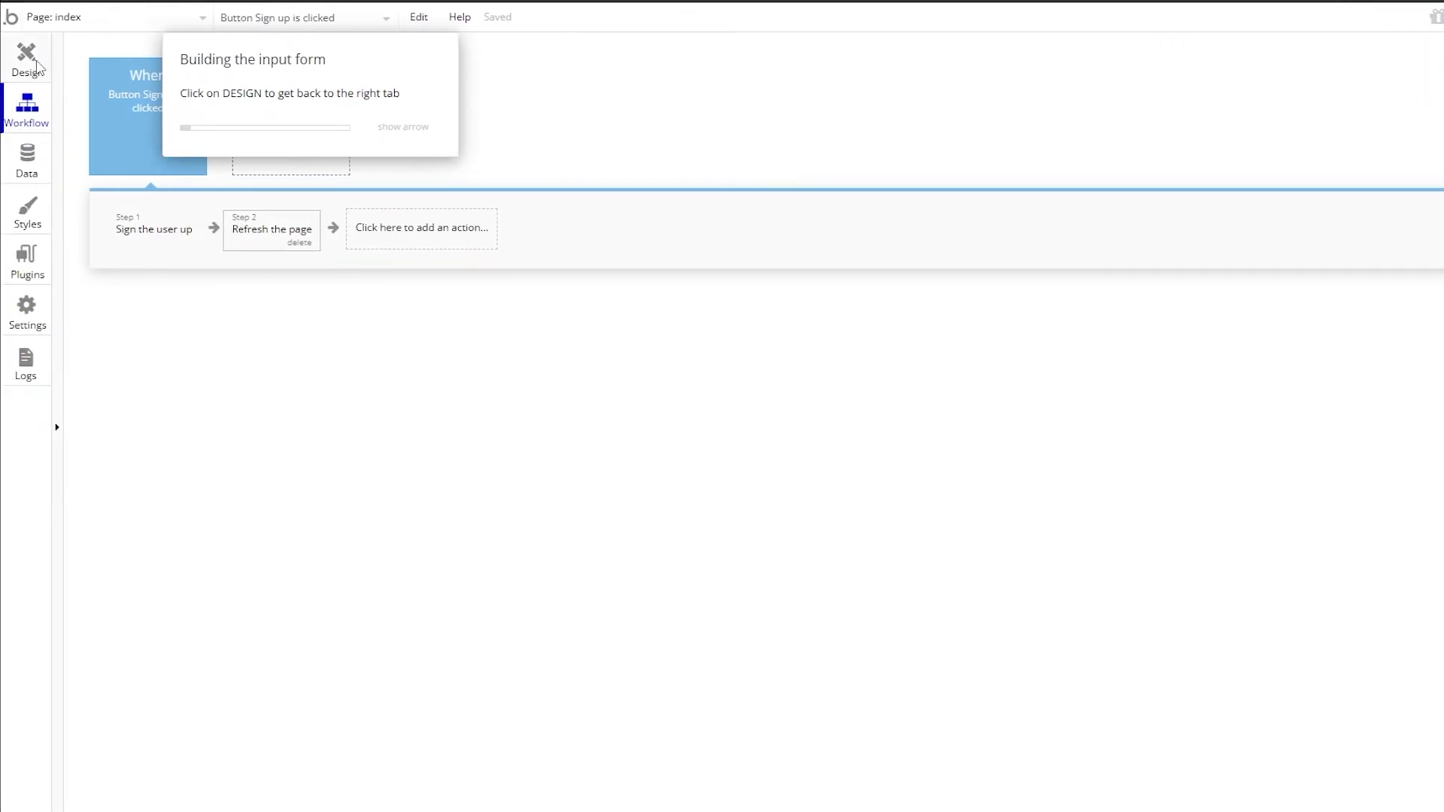
Step: Return to the page design and delete the Sign up button from the skateboard image
left_click(34, 68)
left_click_drag(791, 132, 758, 156)
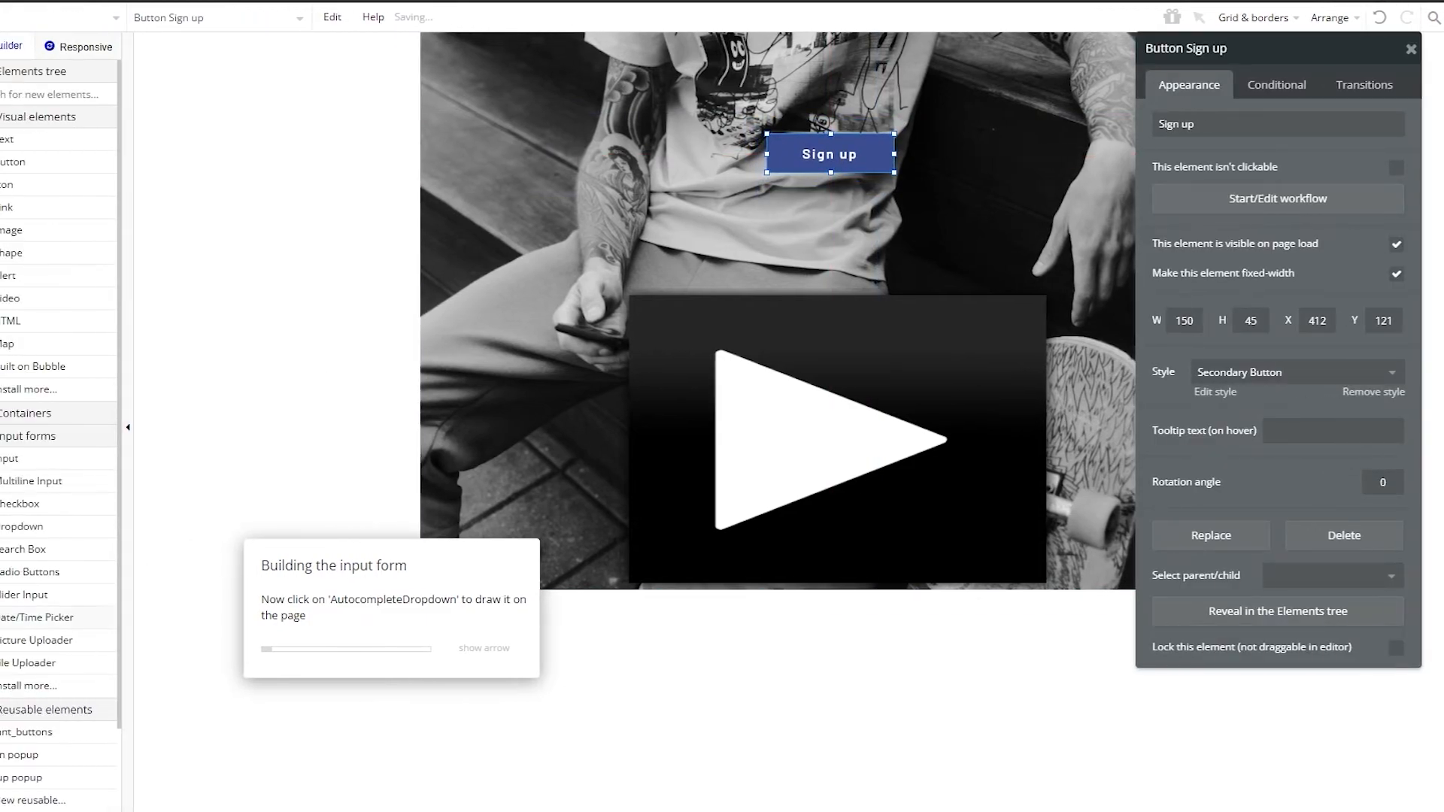
scroll(124, 639, "down", 3)
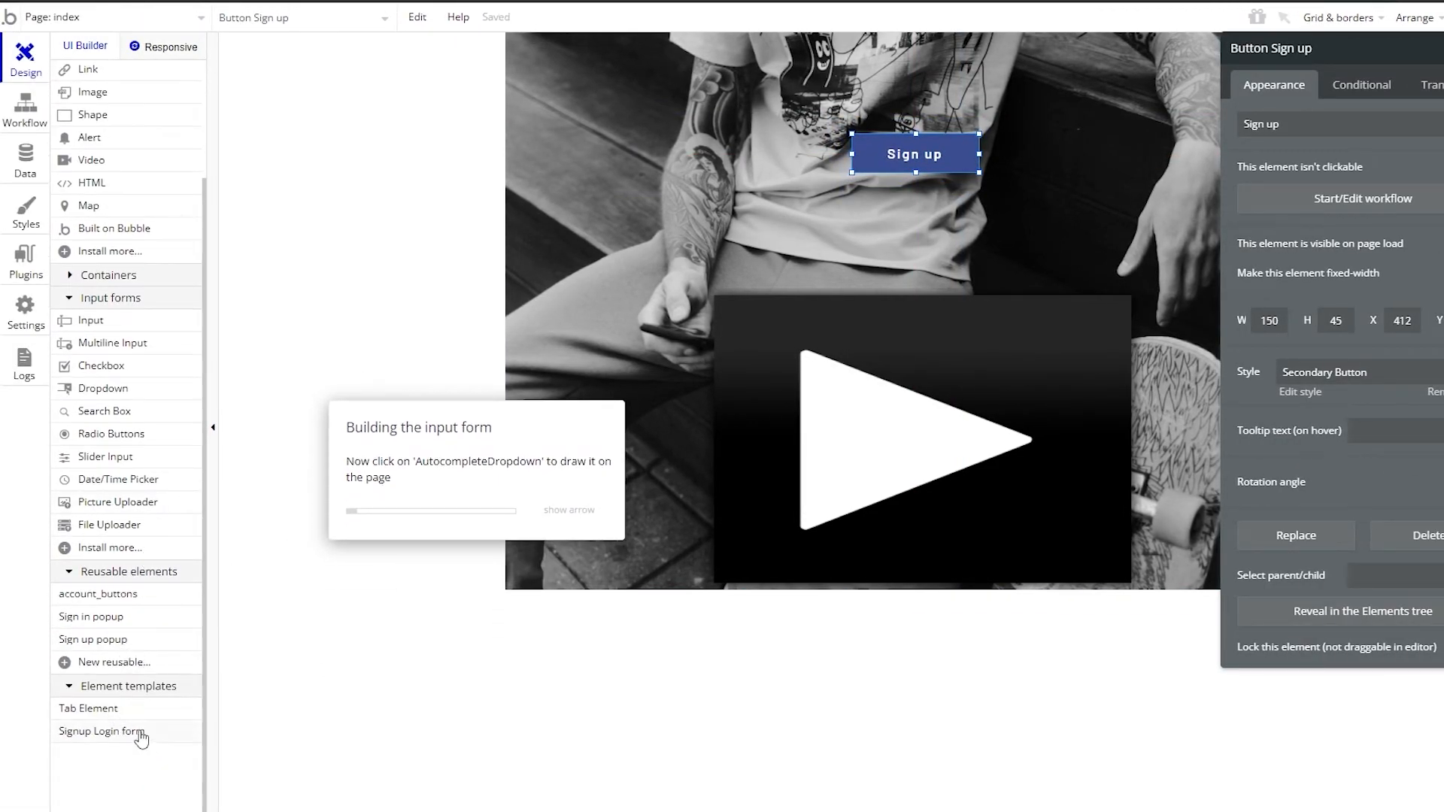
mouse_move(127, 740)
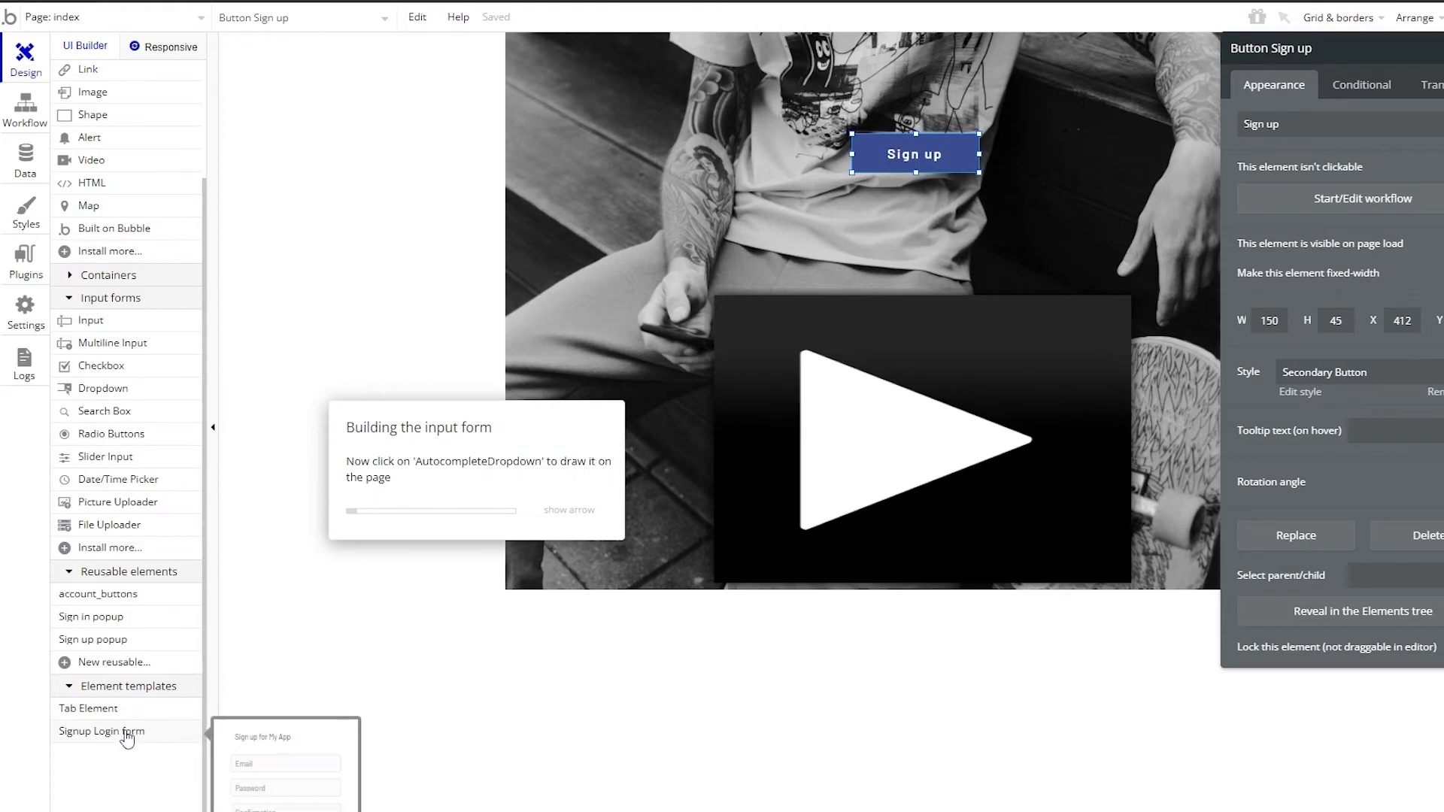
left_click_drag(122, 740, 624, 151)
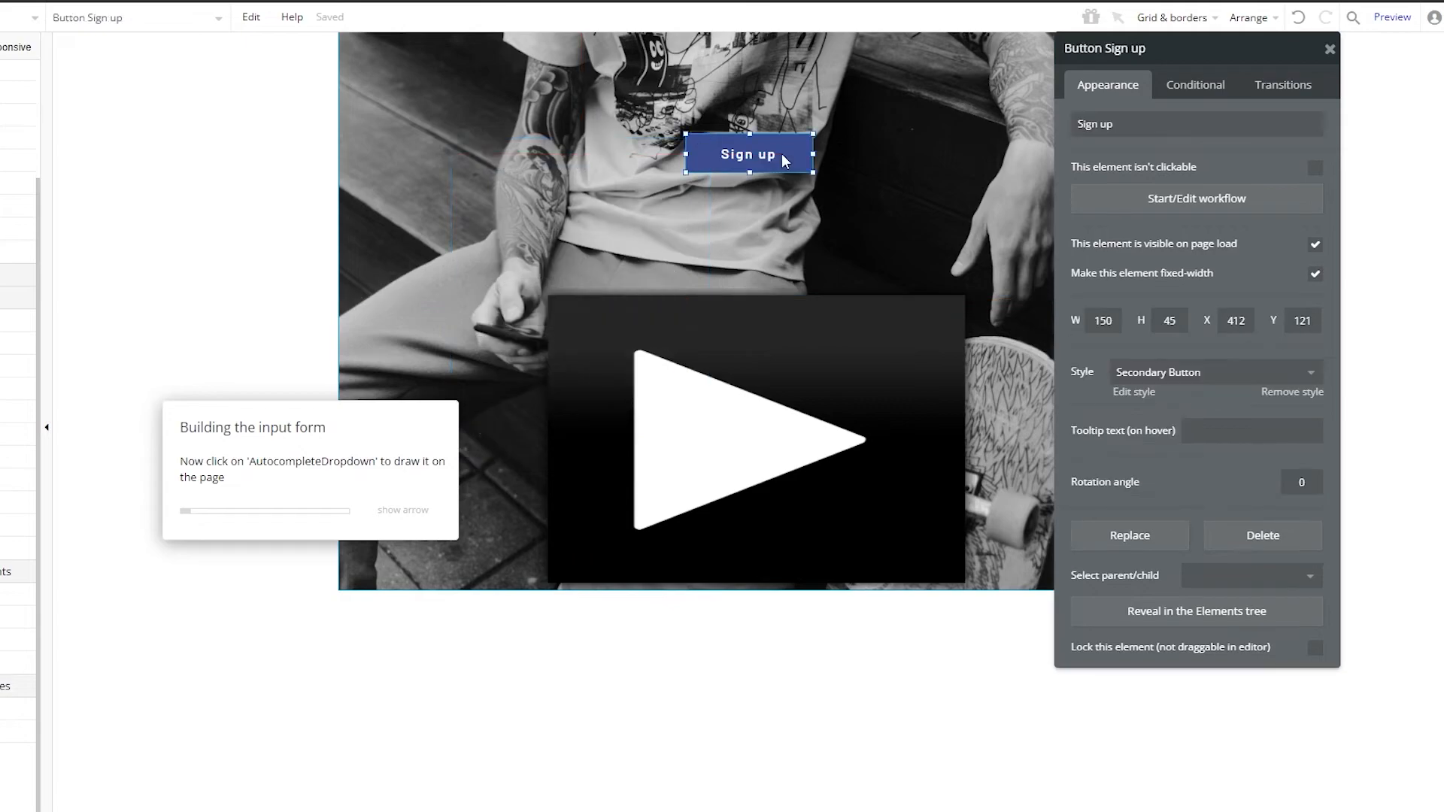
key("Delete")
left_click(536, 240)
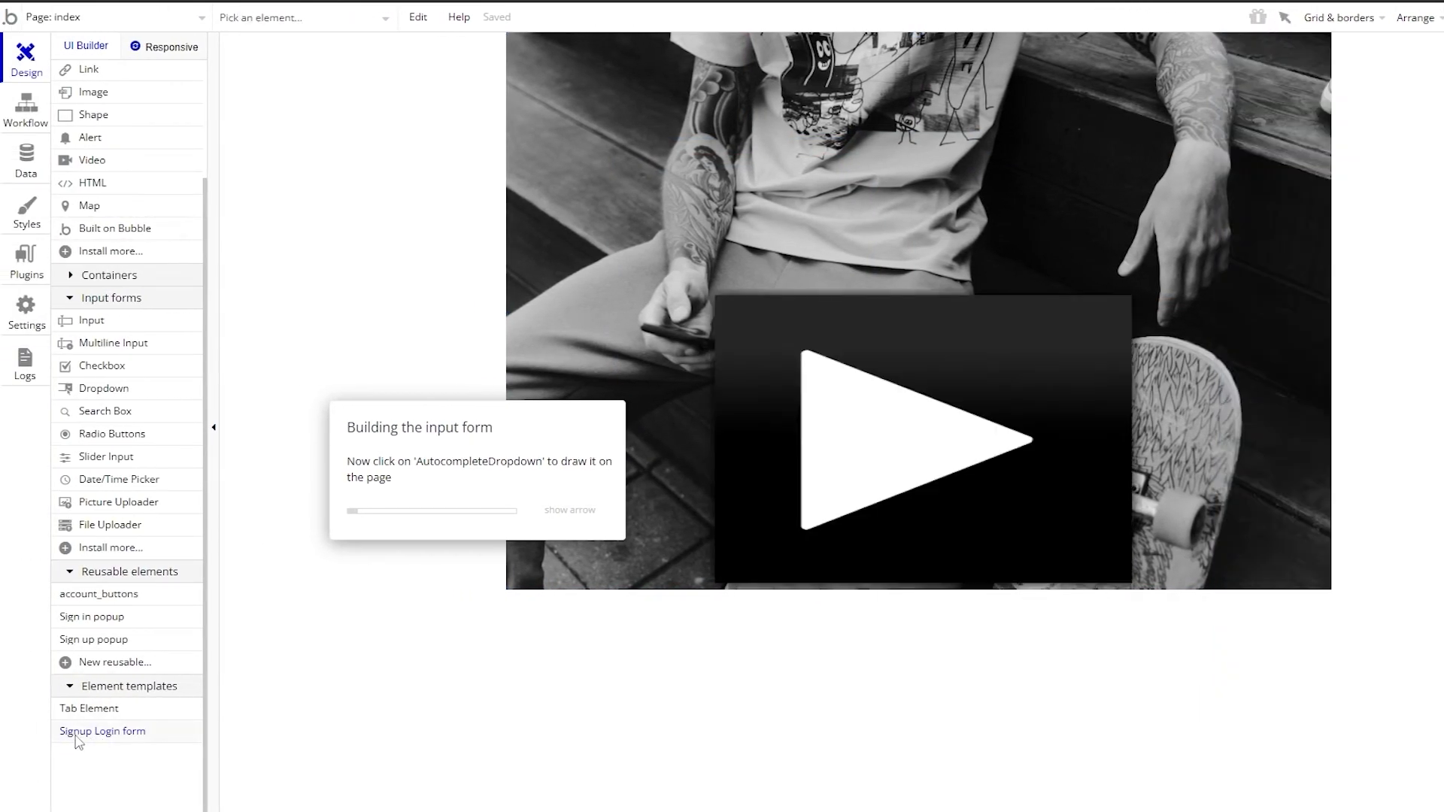
Step: Place the Signup Login form template on the skateboard image at X 224.5, Y 105 and shorten its title to Sign up
left_click_drag(77, 737, 715, 137)
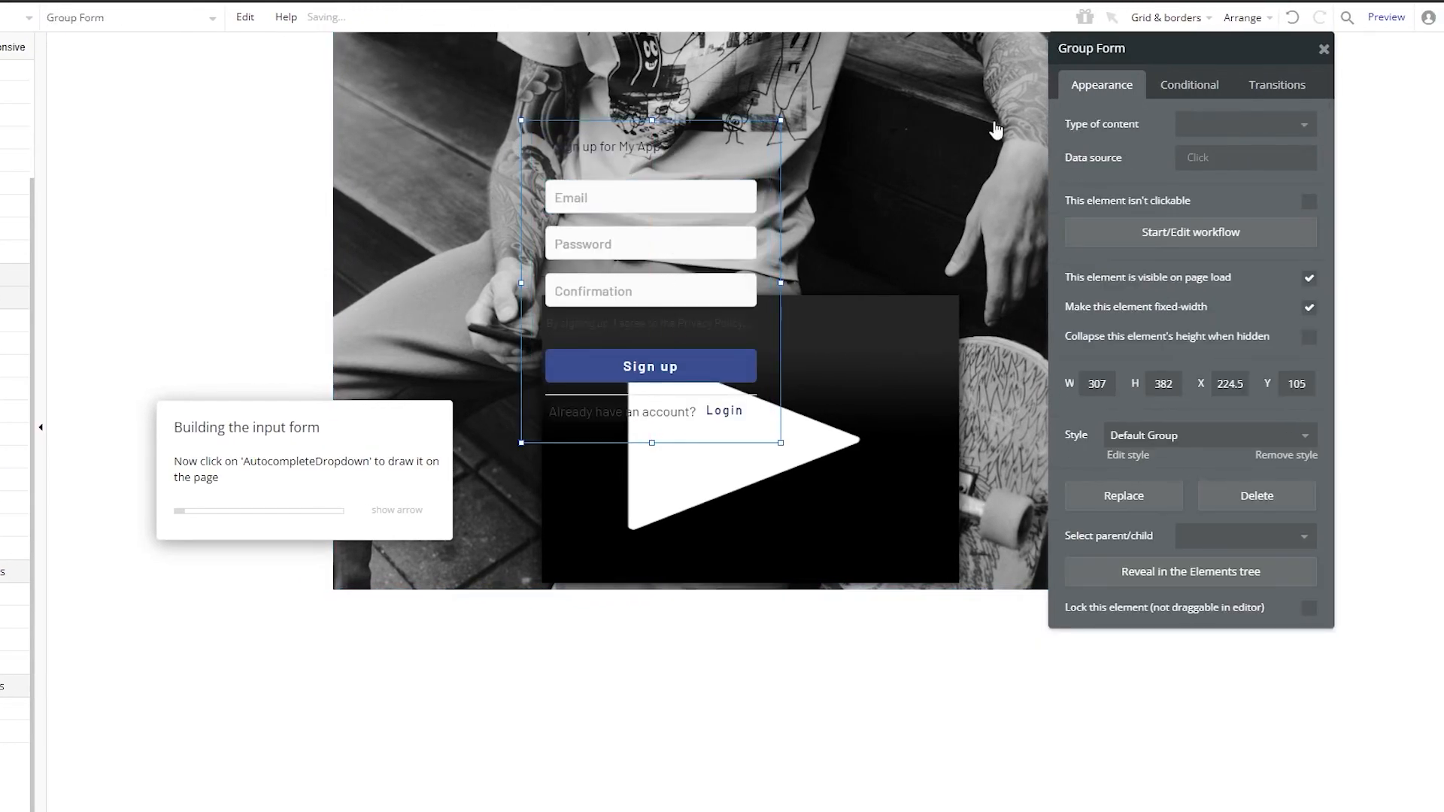
left_click(688, 151)
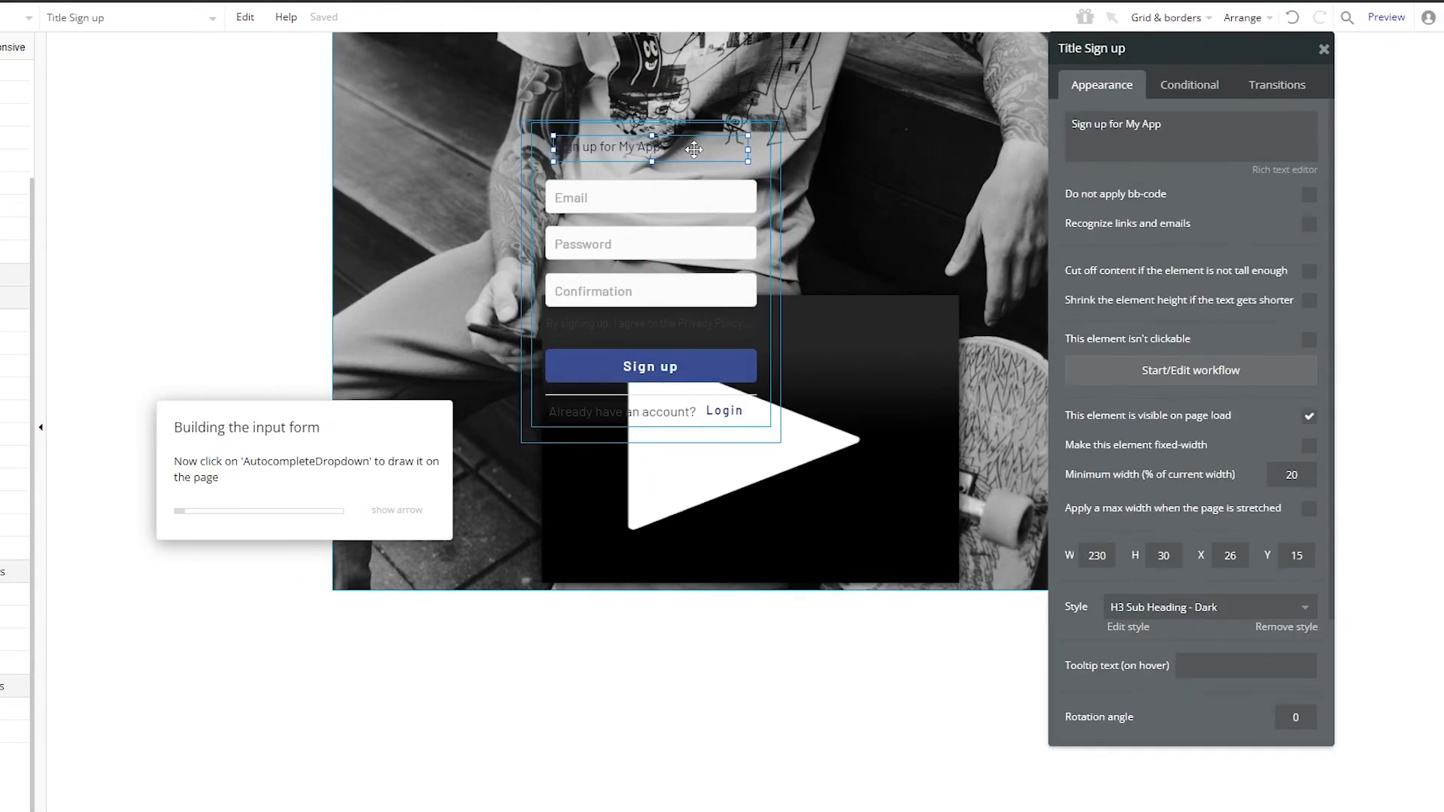
triple_click(1200, 126)
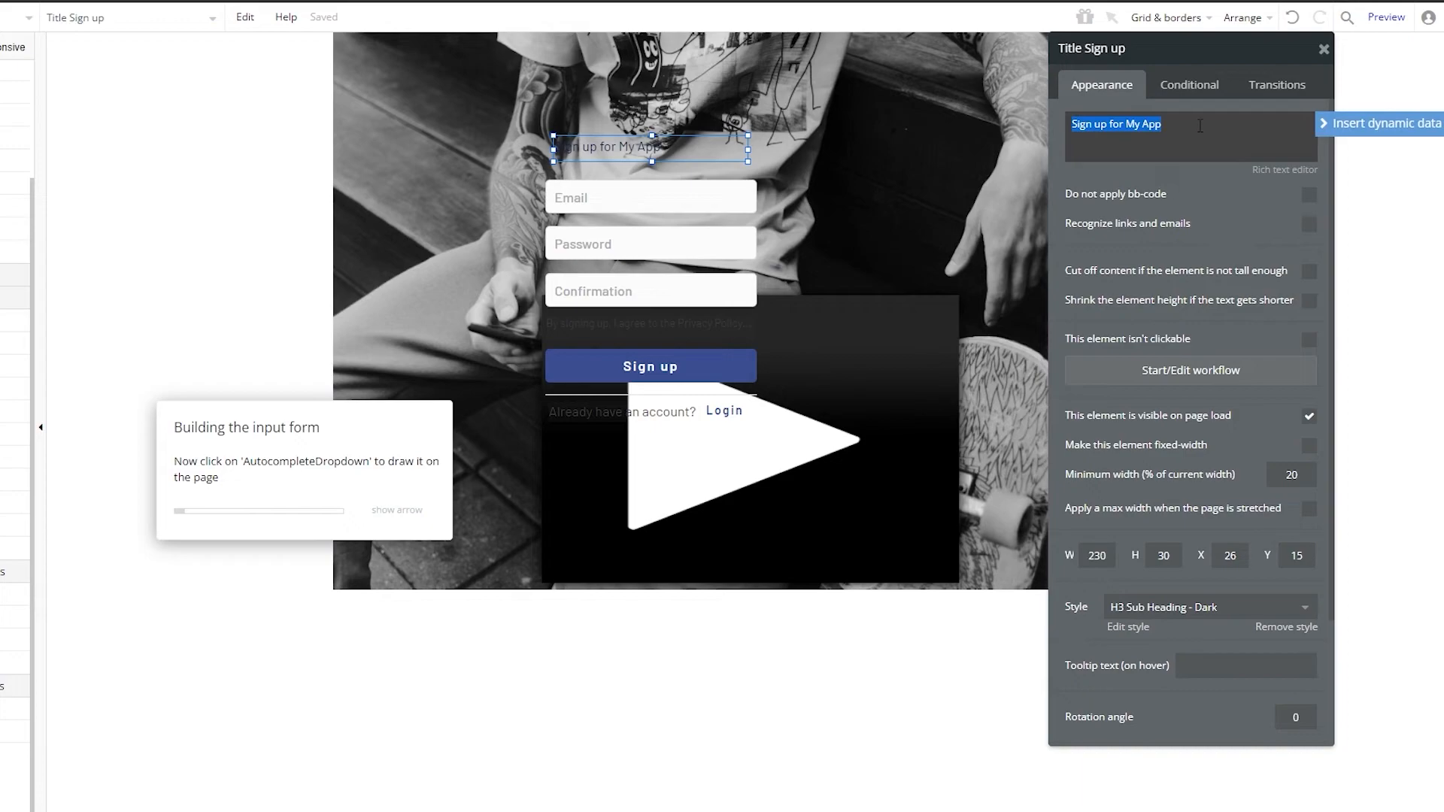
left_click(1184, 127)
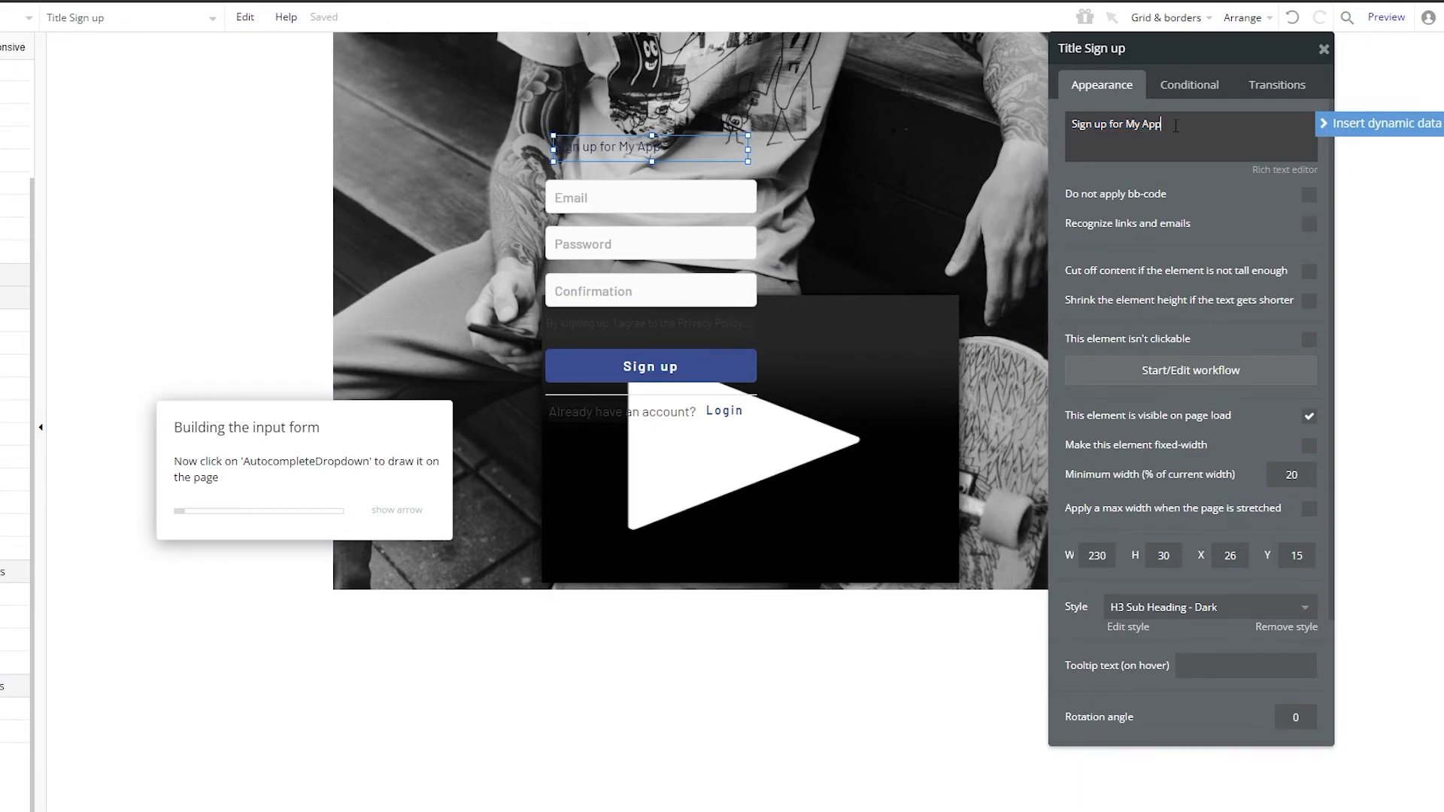
key("BackSpace")
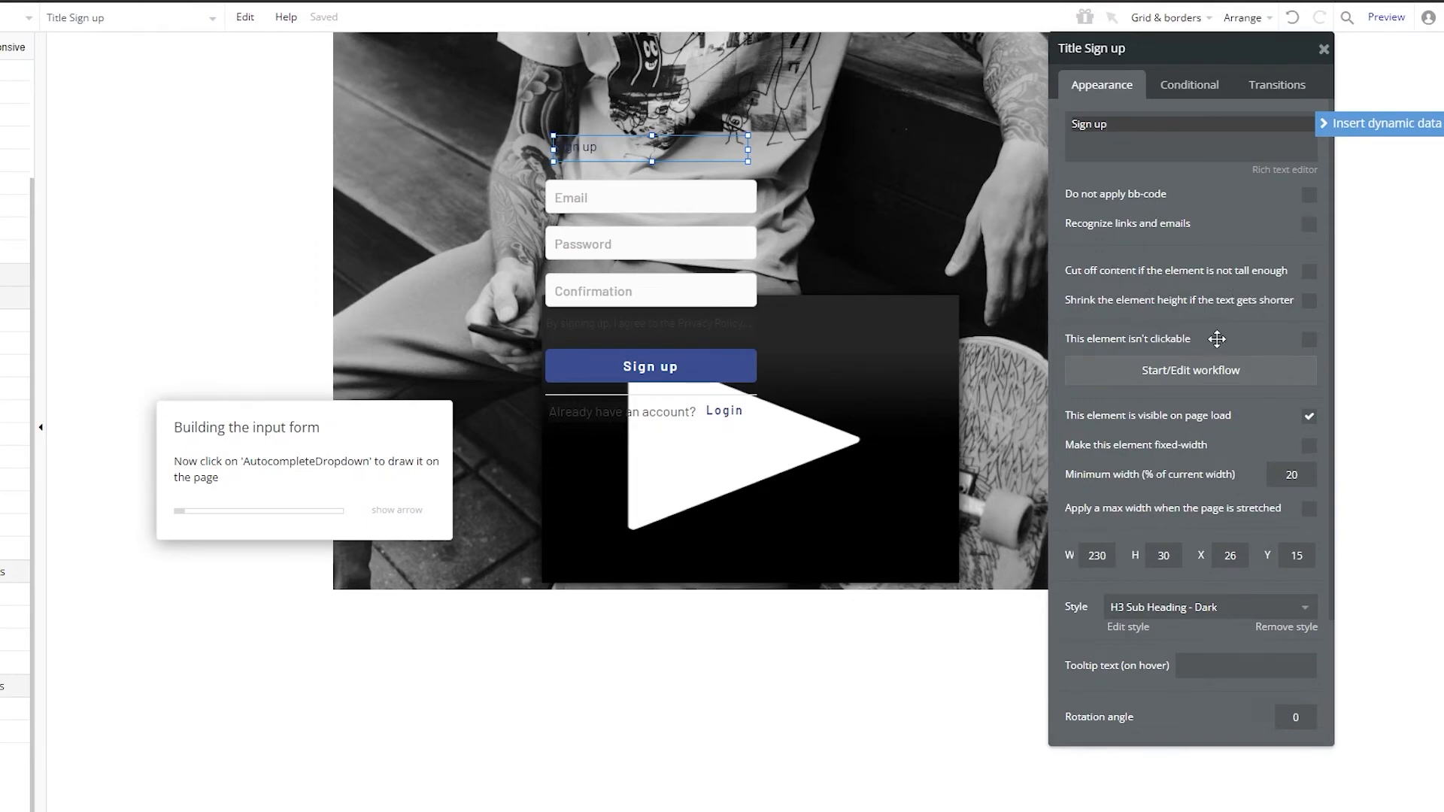
Step: Examine the form title's appearance, conditional and transition settings
scroll(1180, 344, "down", 2)
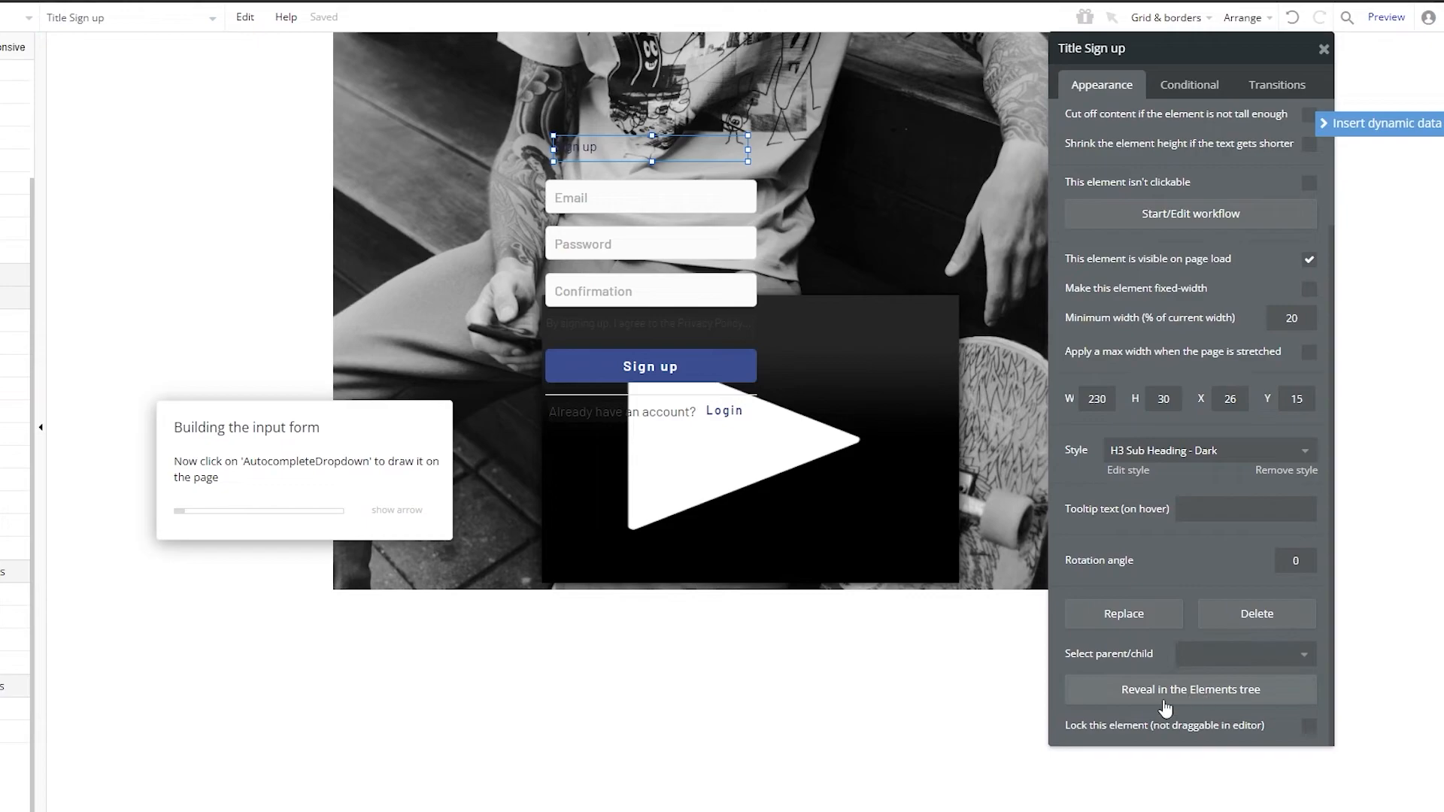
scroll(1146, 169, "up", 2)
left_click(1212, 86)
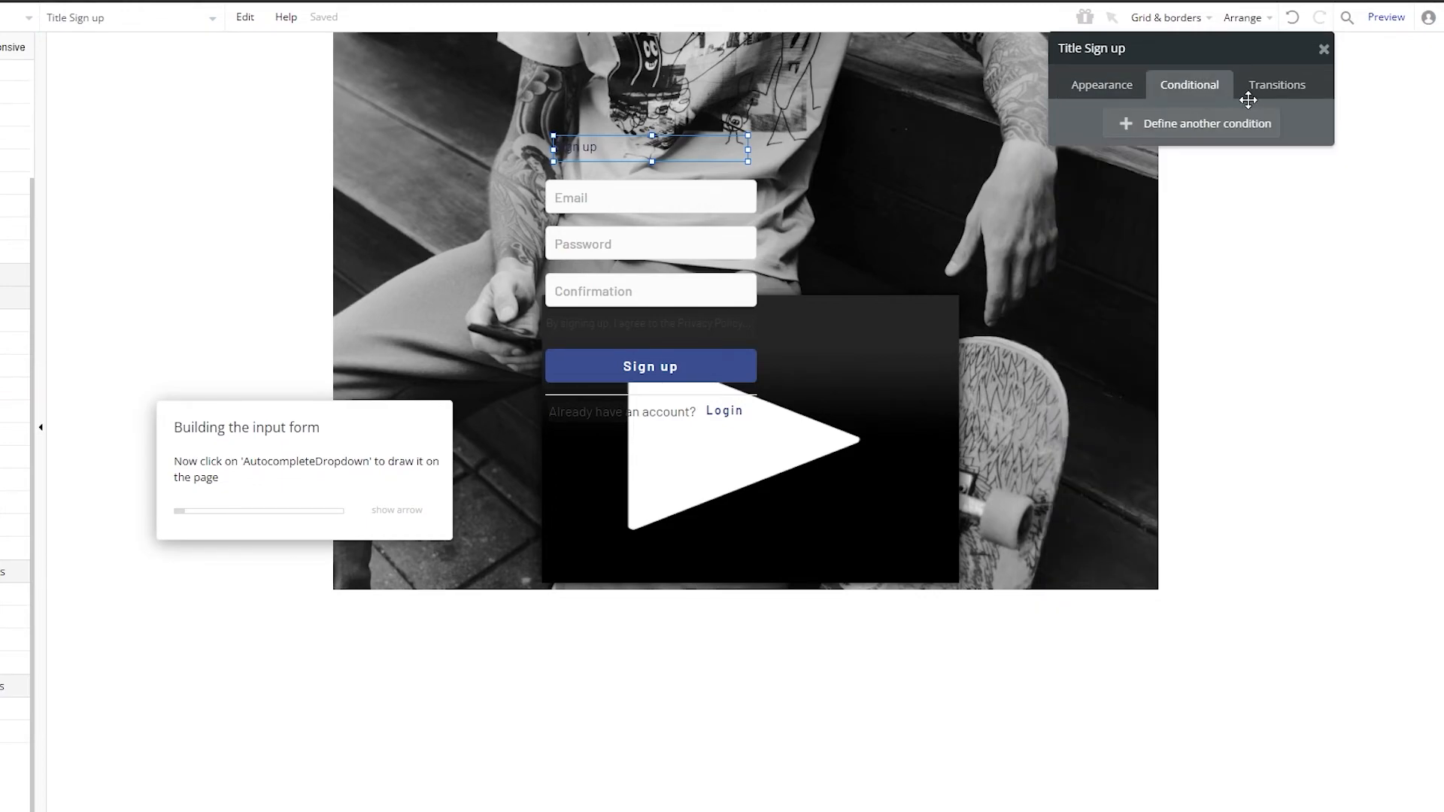
left_click(1270, 89)
right_click(1167, 81)
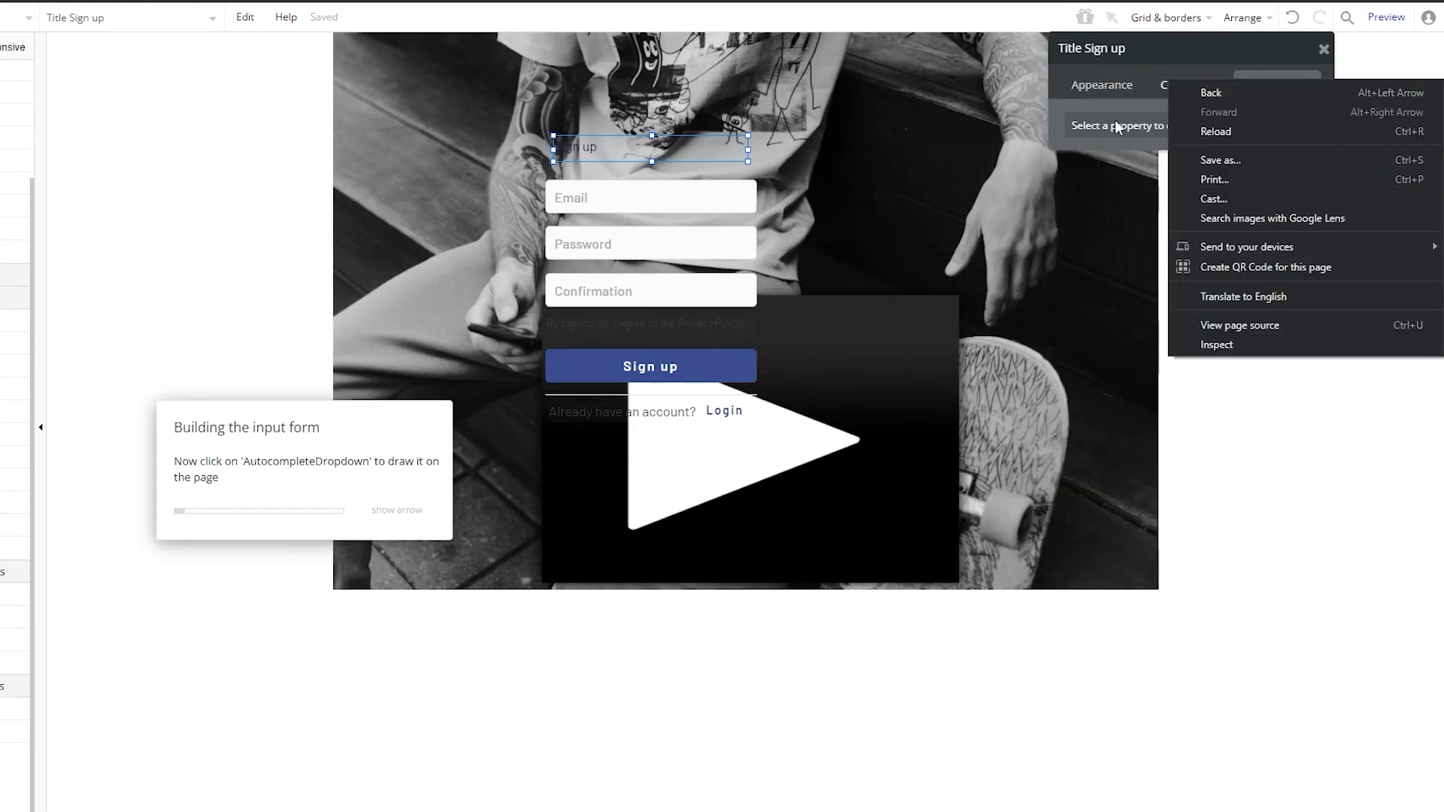
left_click(1119, 126)
left_click(1063, 105)
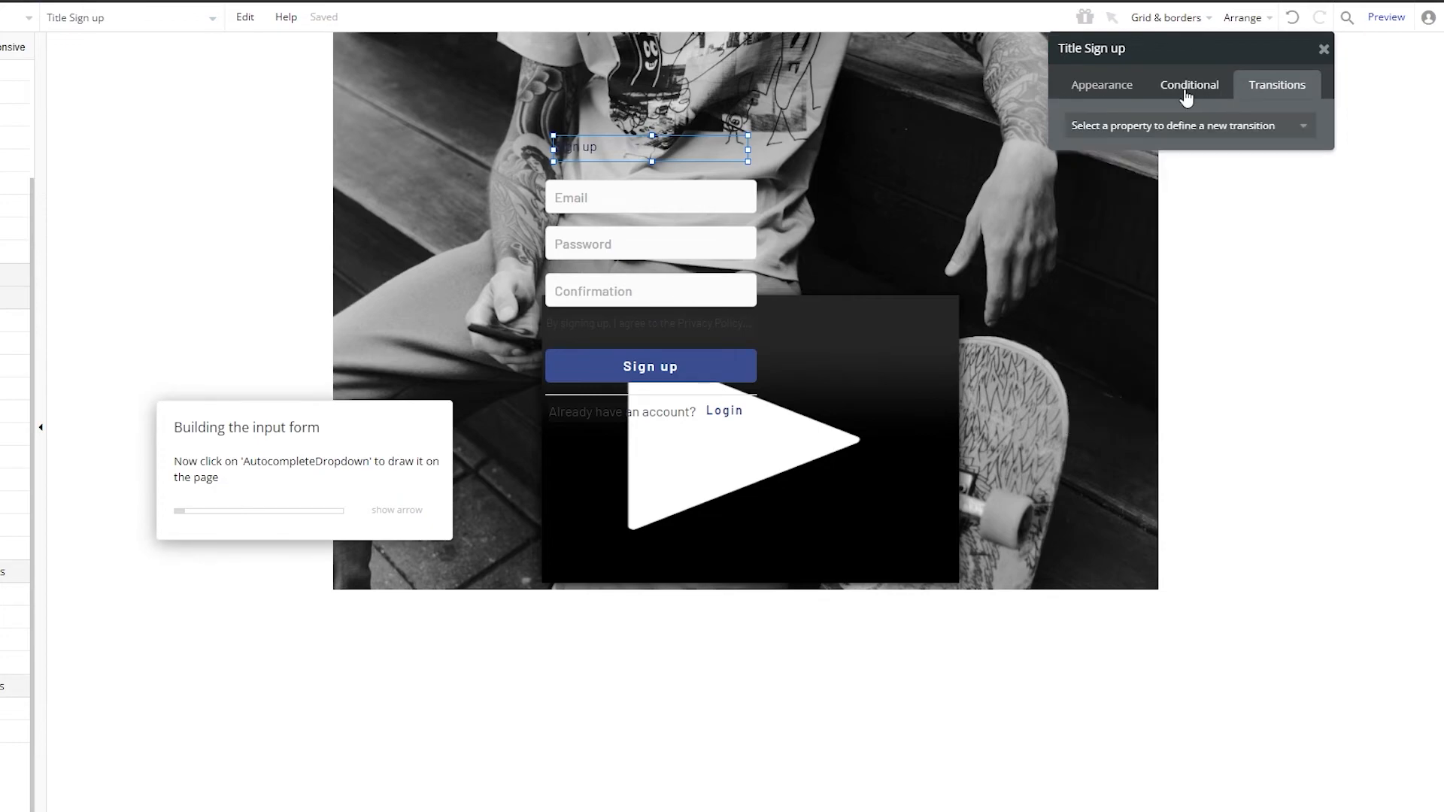
Step: Add an empty condition to the form title, remove it and close the title's properties
left_click(1187, 85)
left_click(1174, 124)
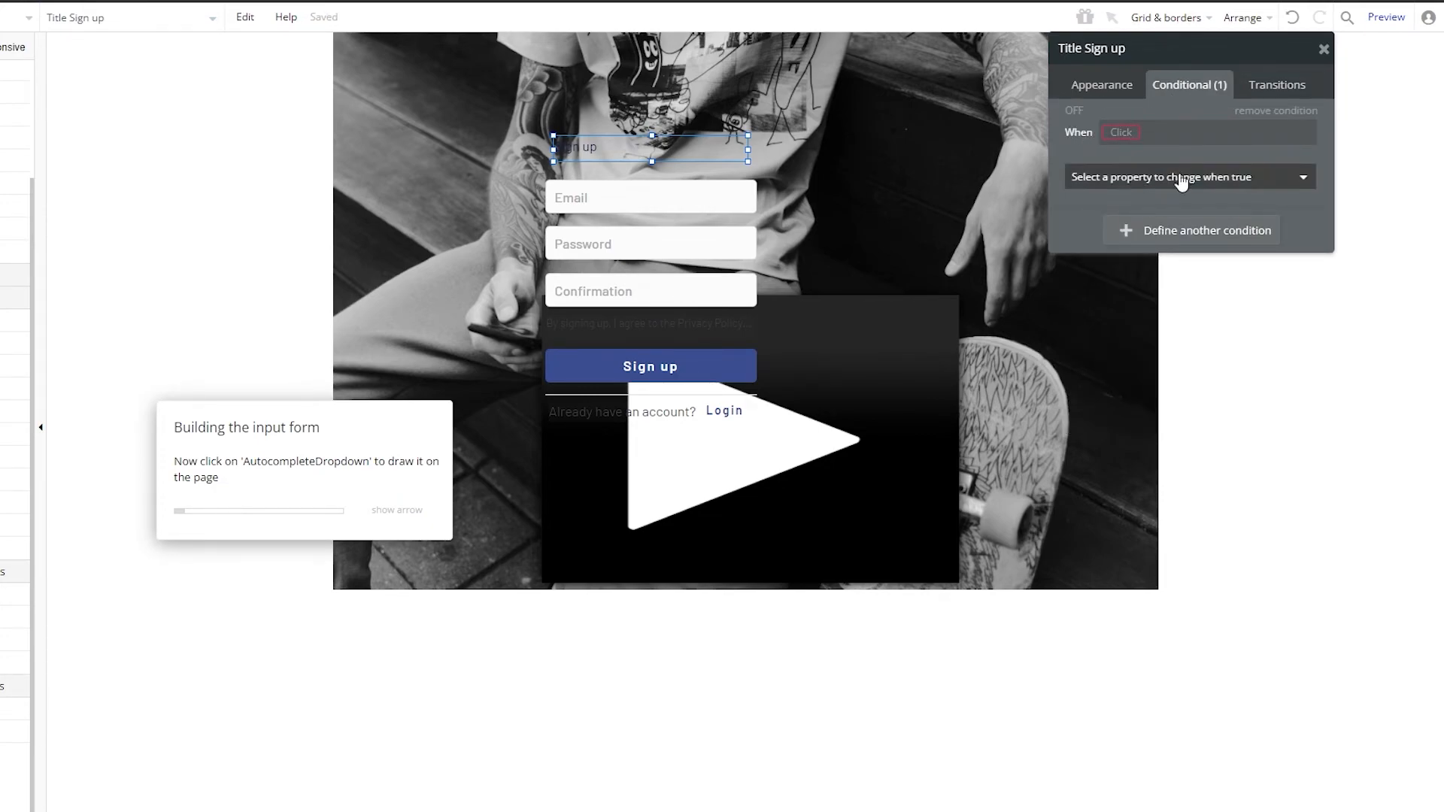
left_click(1276, 112)
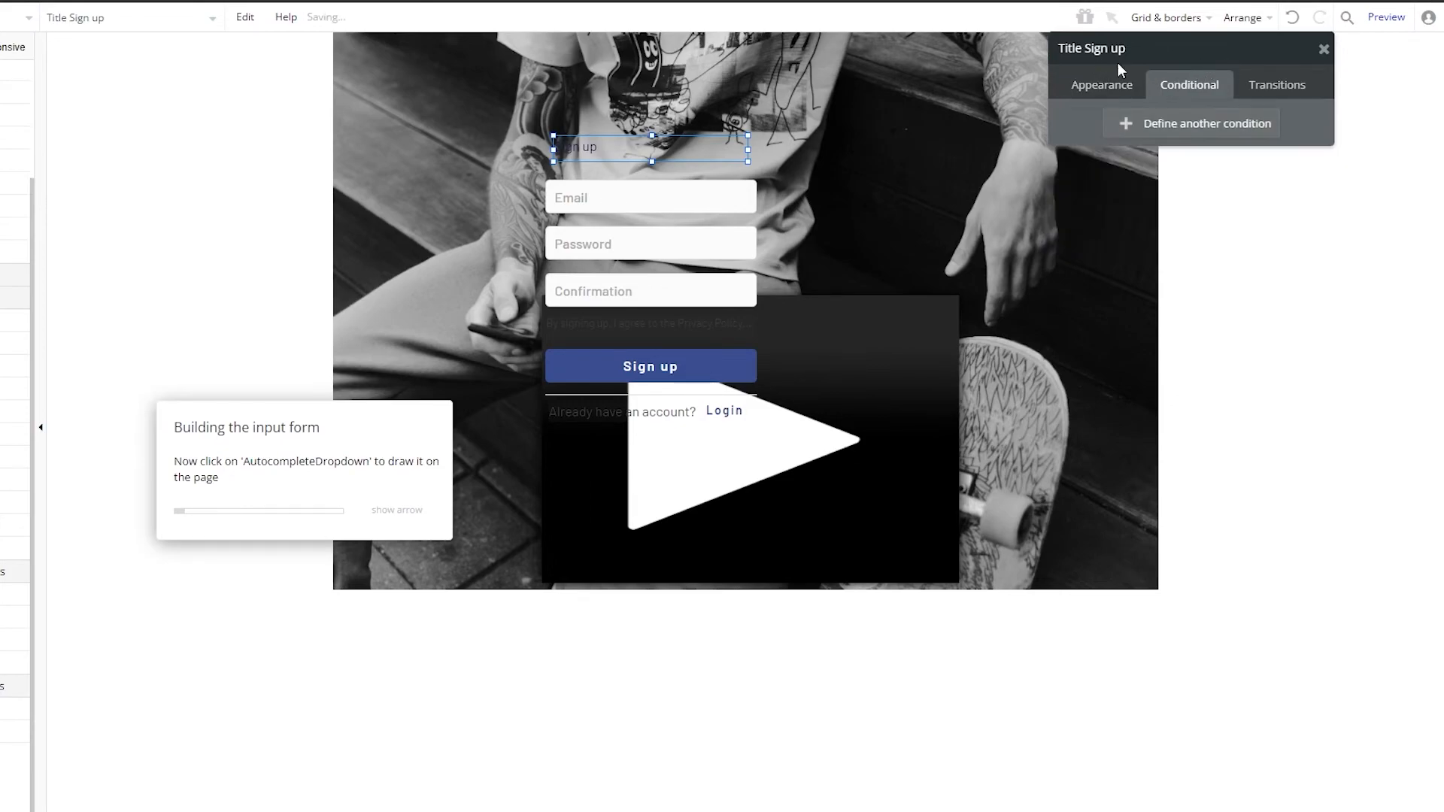
left_click(1323, 52)
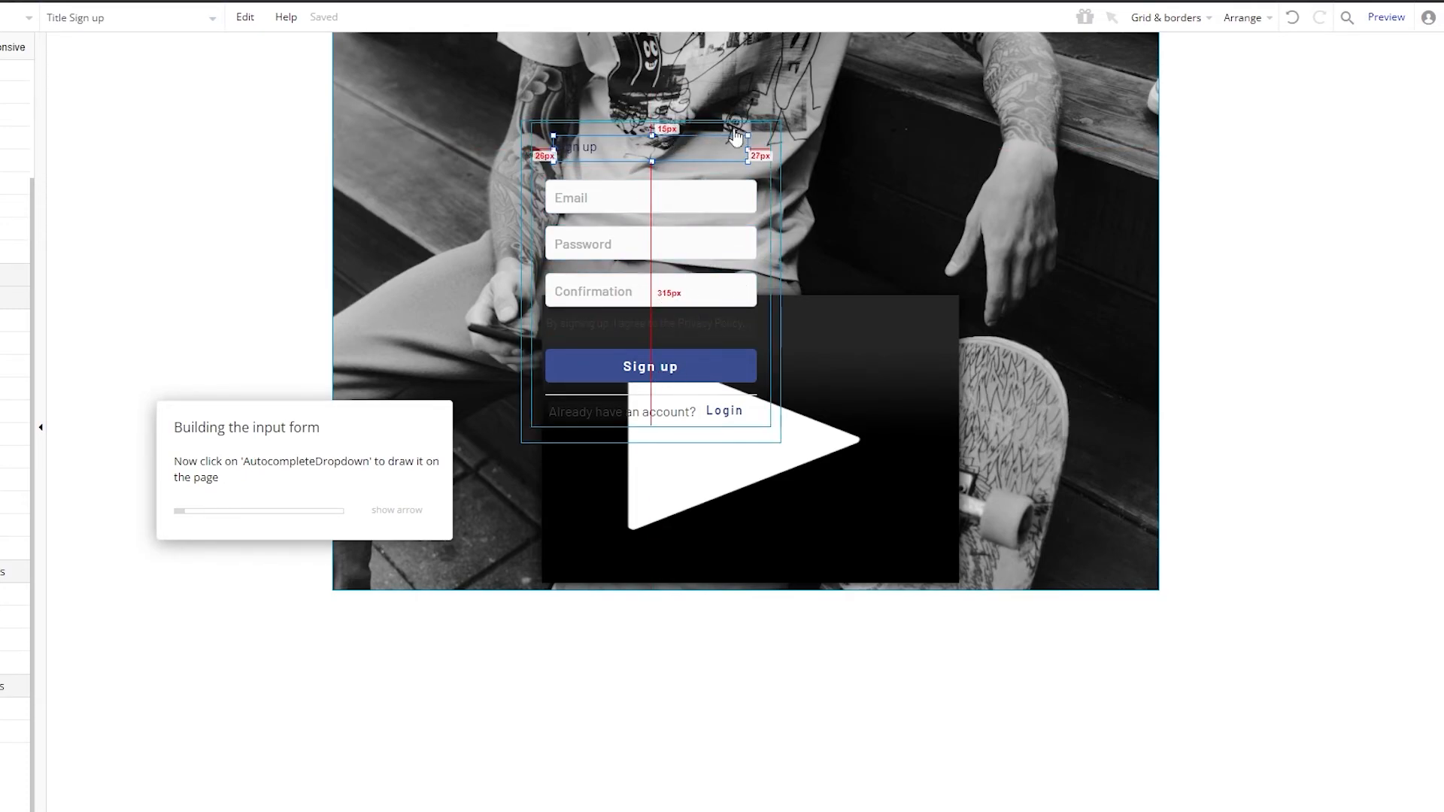
Step: Delete the signup form from the skateboard image
left_click_drag(733, 129, 826, 35)
key("Delete")
left_click(796, 271)
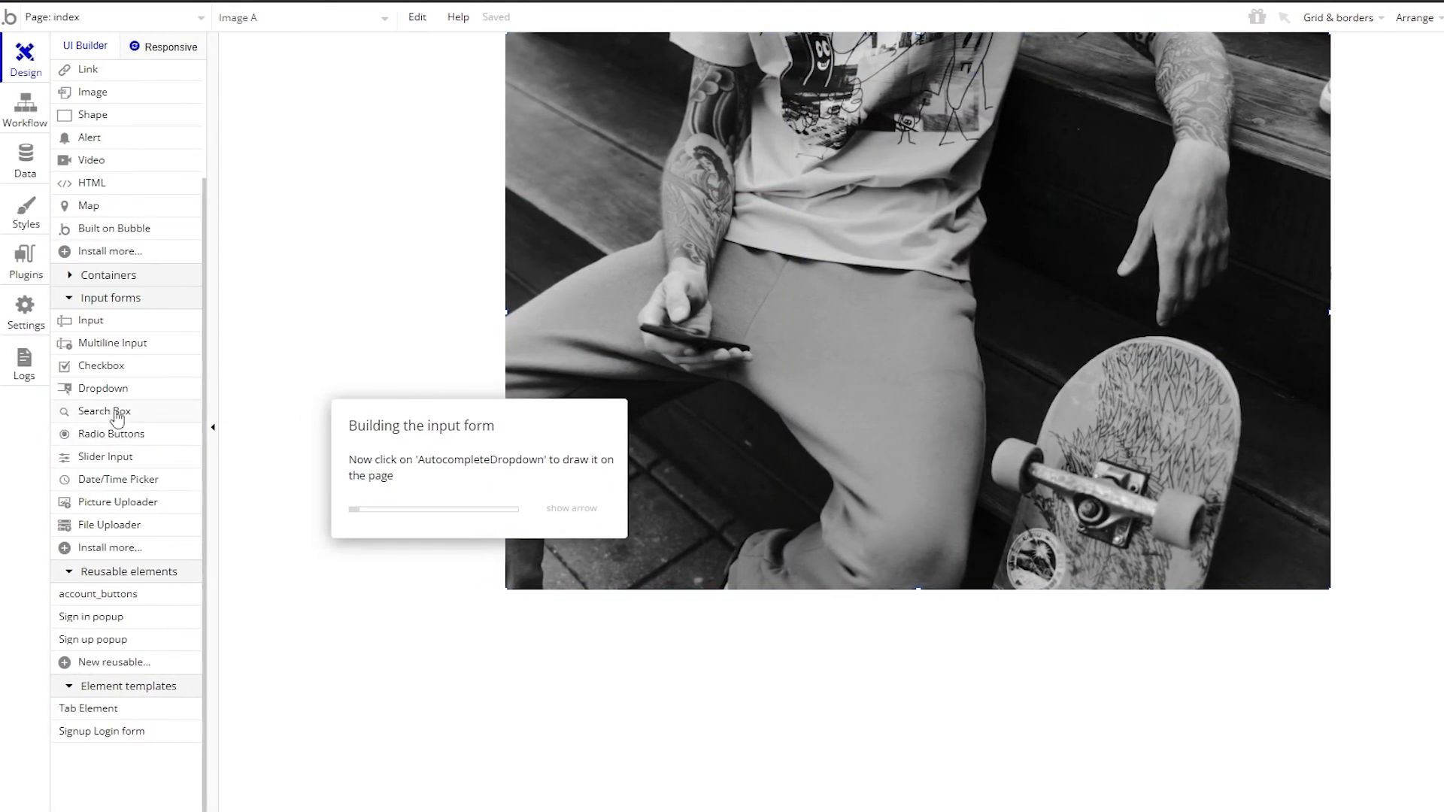
Step: Place a 400 by 45 Search Box on the skateboard image and move it to the middle near the image's upper edge
left_click(117, 418)
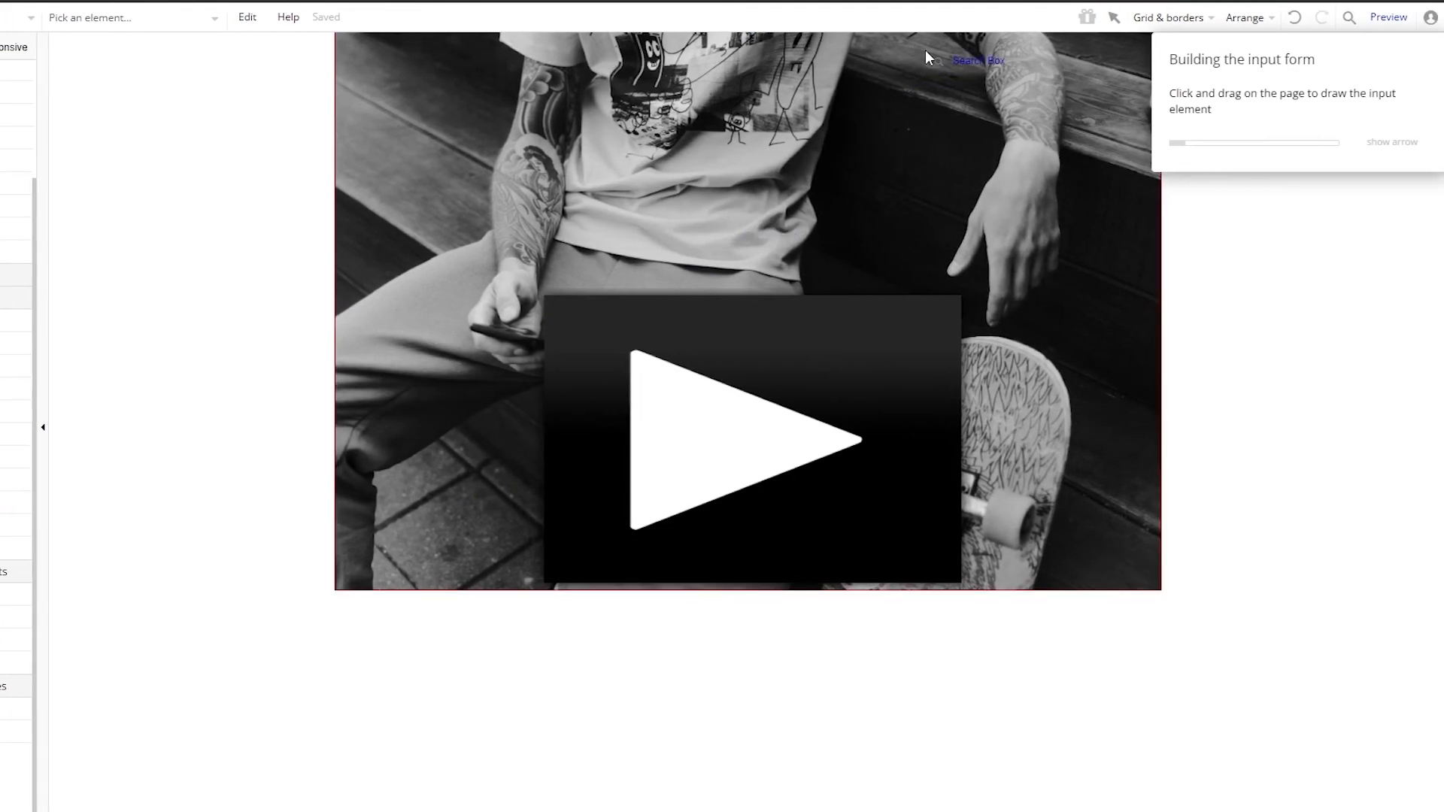
left_click_drag(926, 57, 978, 84)
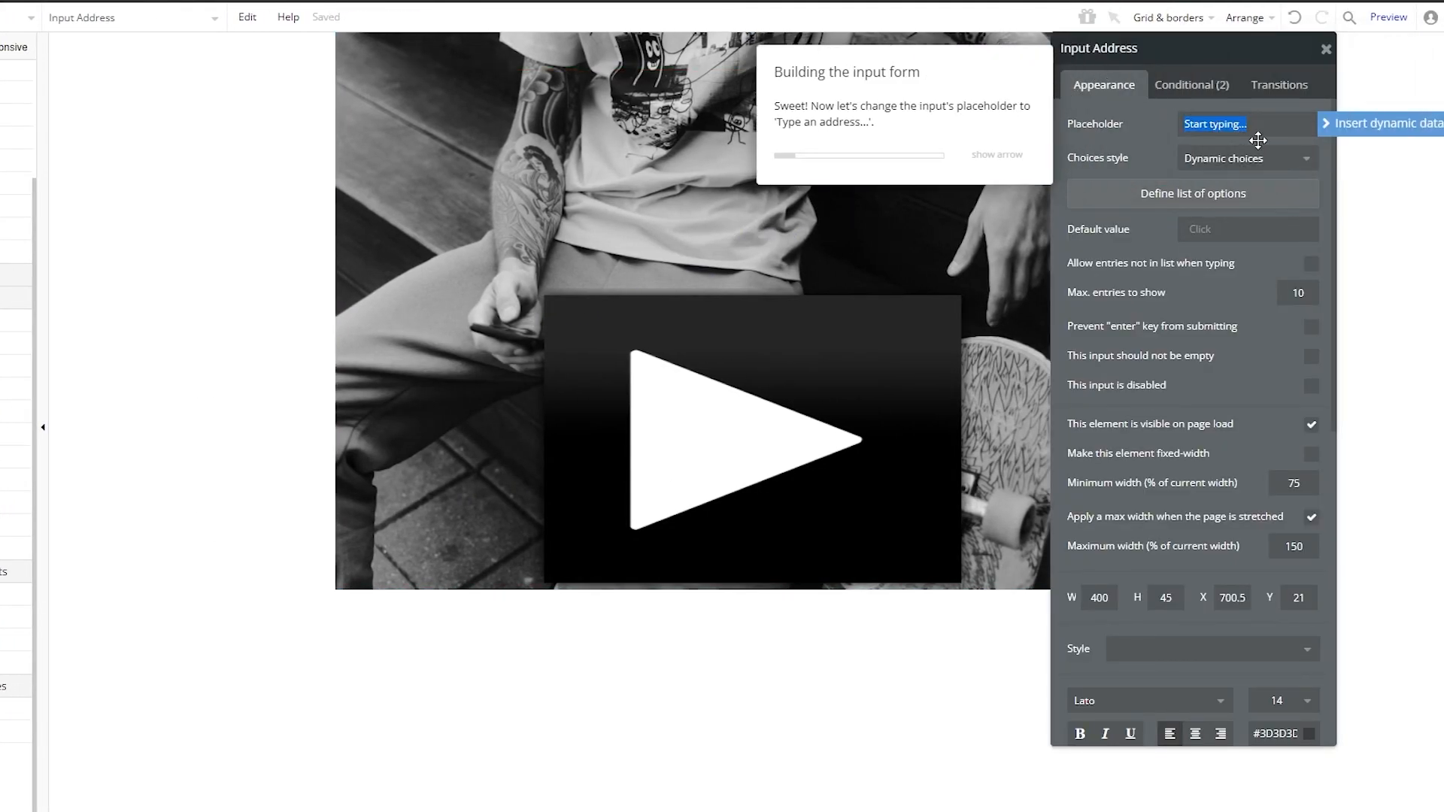
left_click(1325, 49)
left_click_drag(1037, 71, 710, 59)
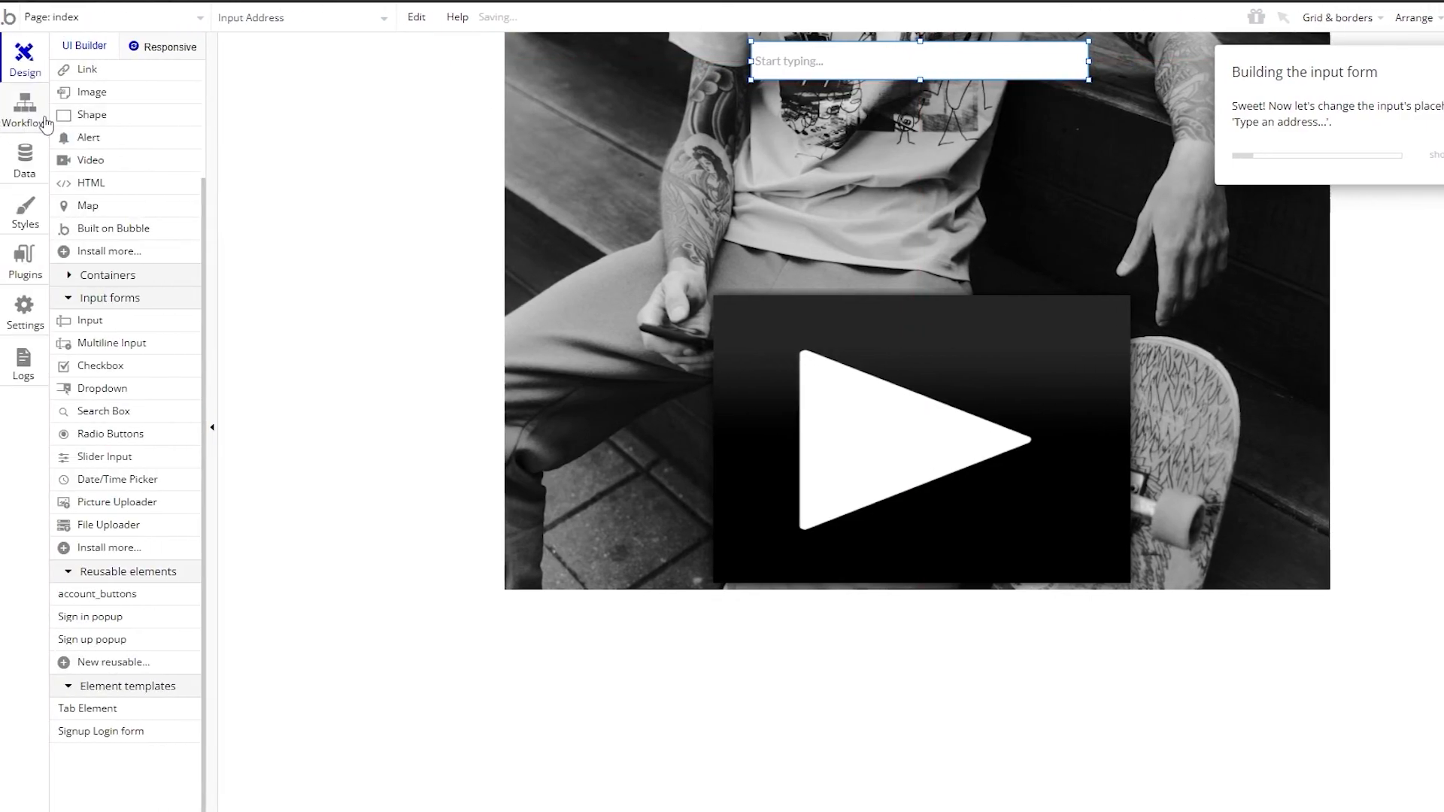
Step: Review the Switch to Login and Switch to Sign up events in the page's workflows and the actions available for them
left_click(46, 123)
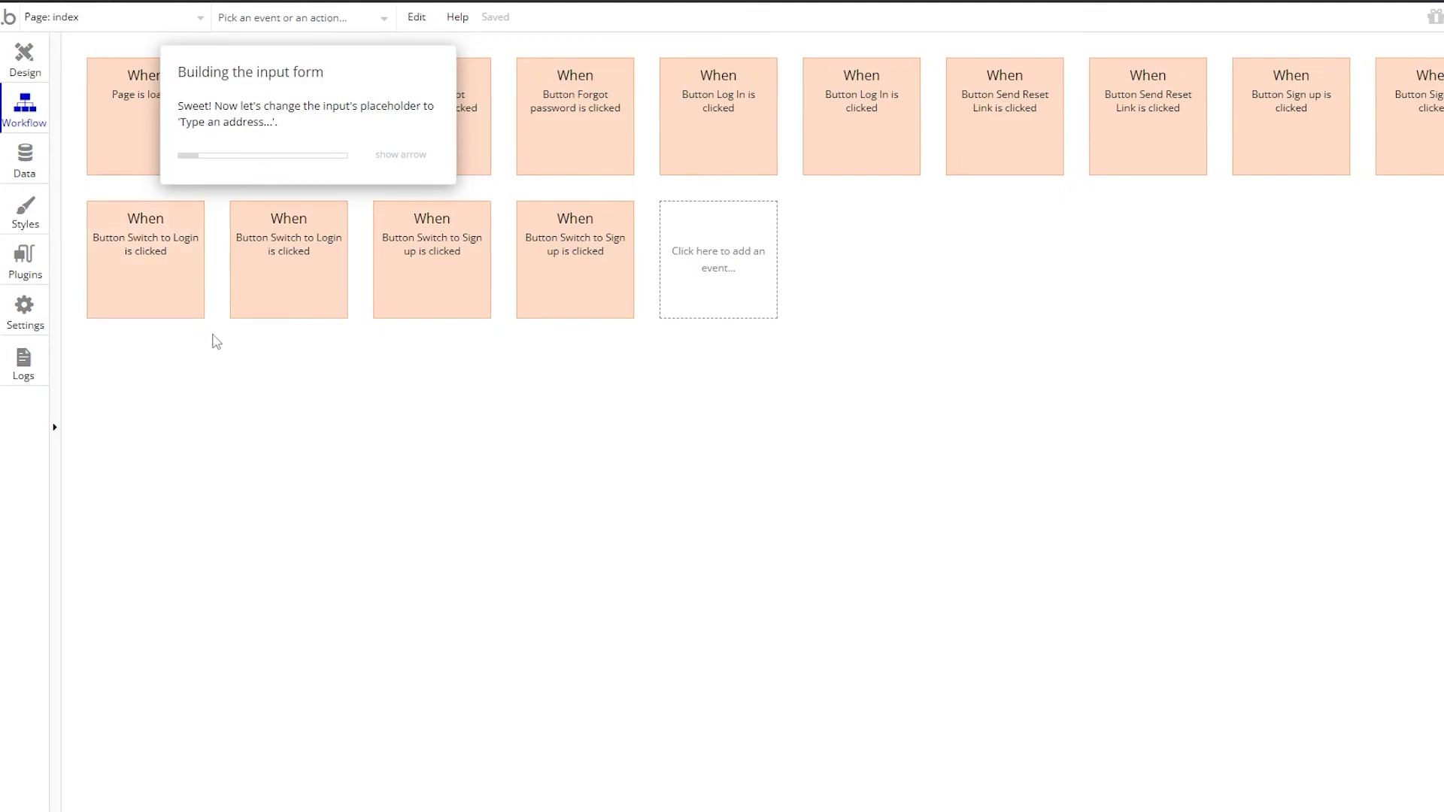
left_click(161, 253)
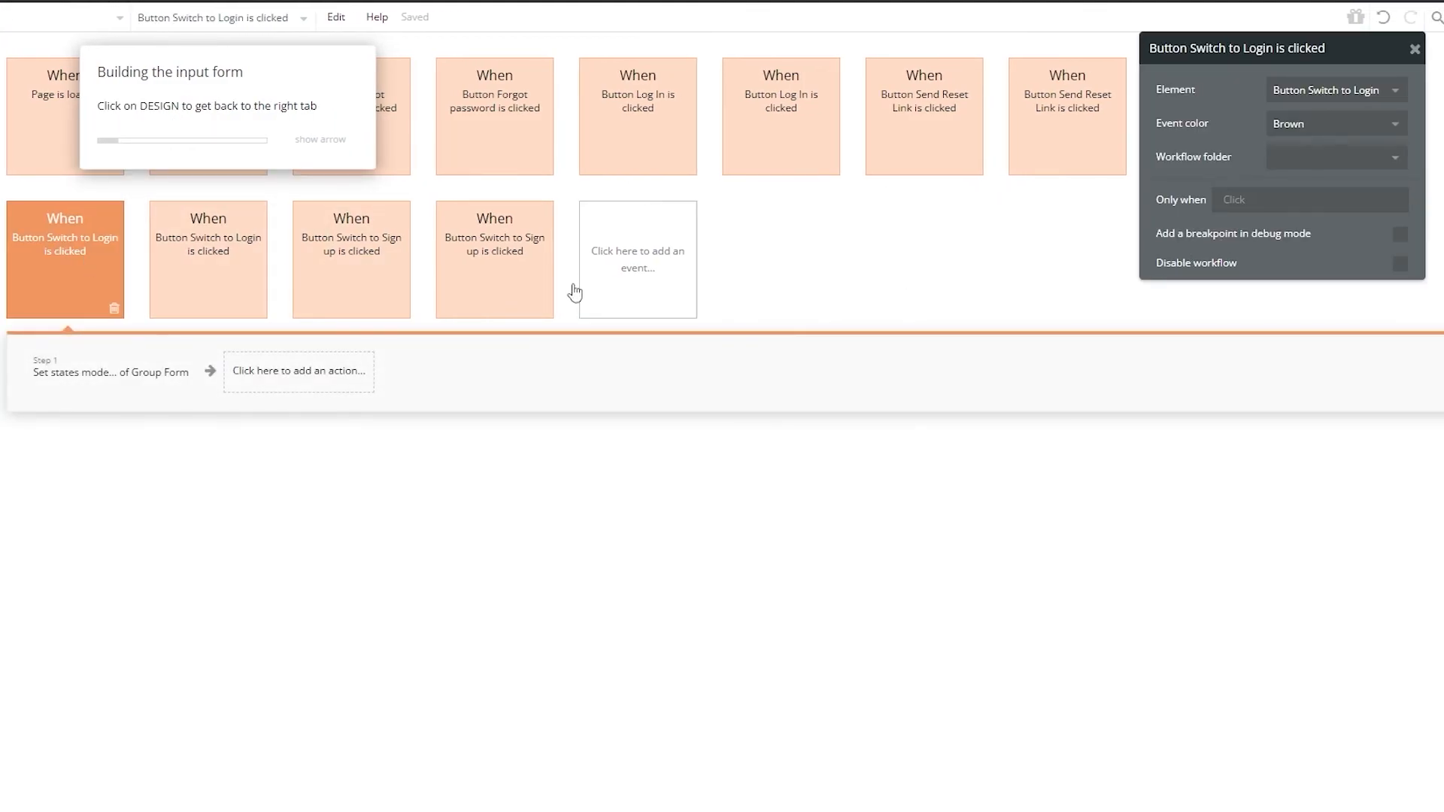
left_click(500, 283)
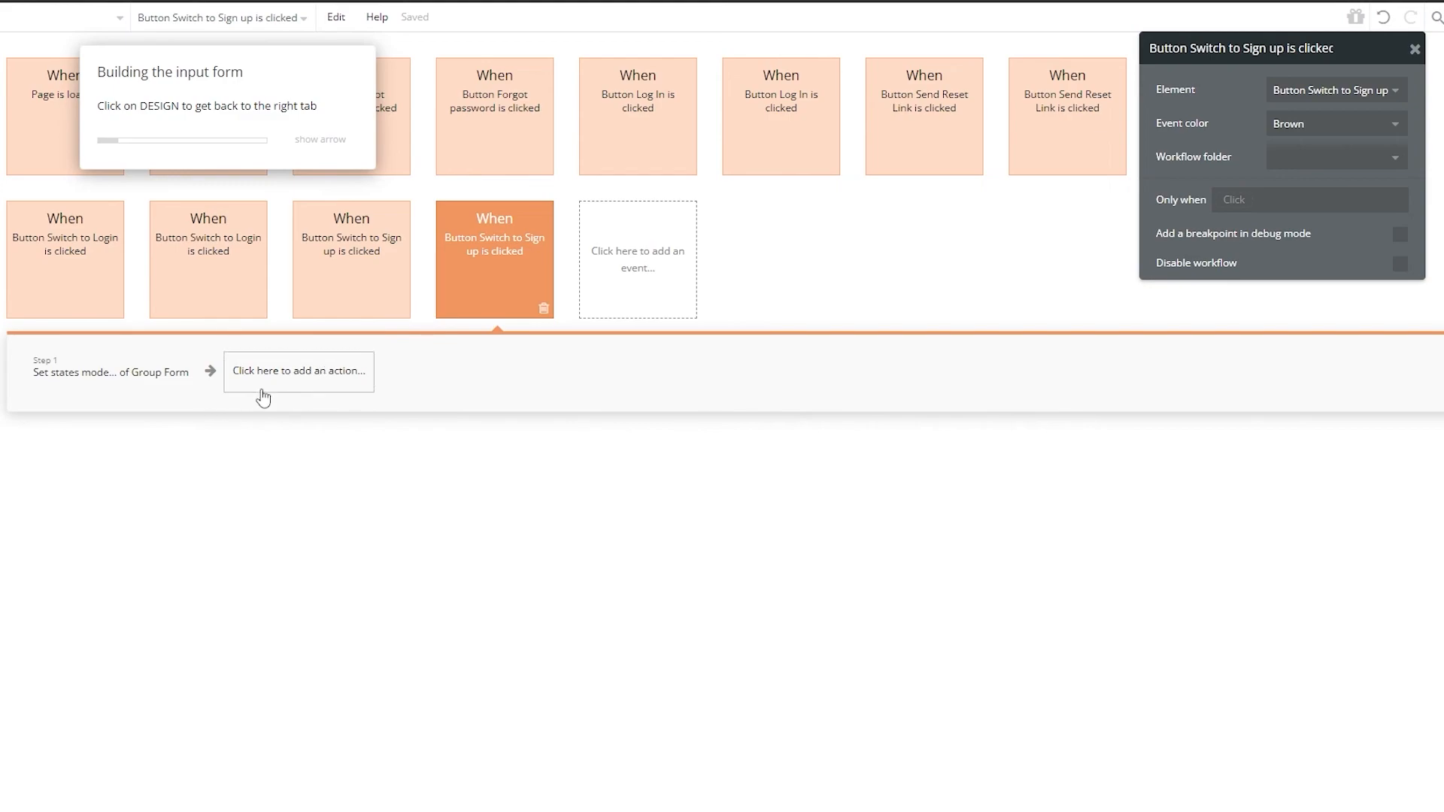
left_click(297, 379)
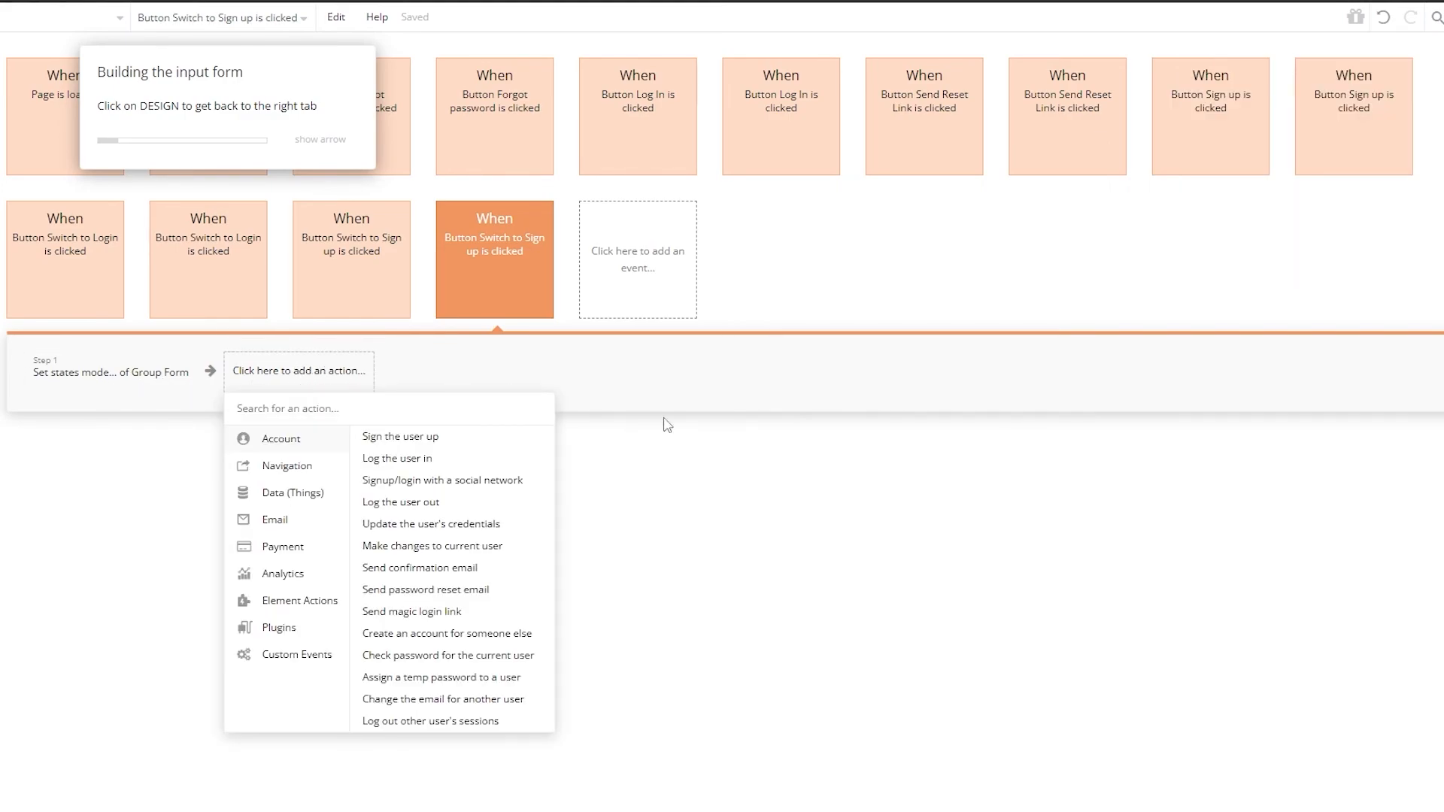
left_click(672, 455)
Step: Look through the app's plugins, styles and data types, and return to the page design
left_click(34, 265)
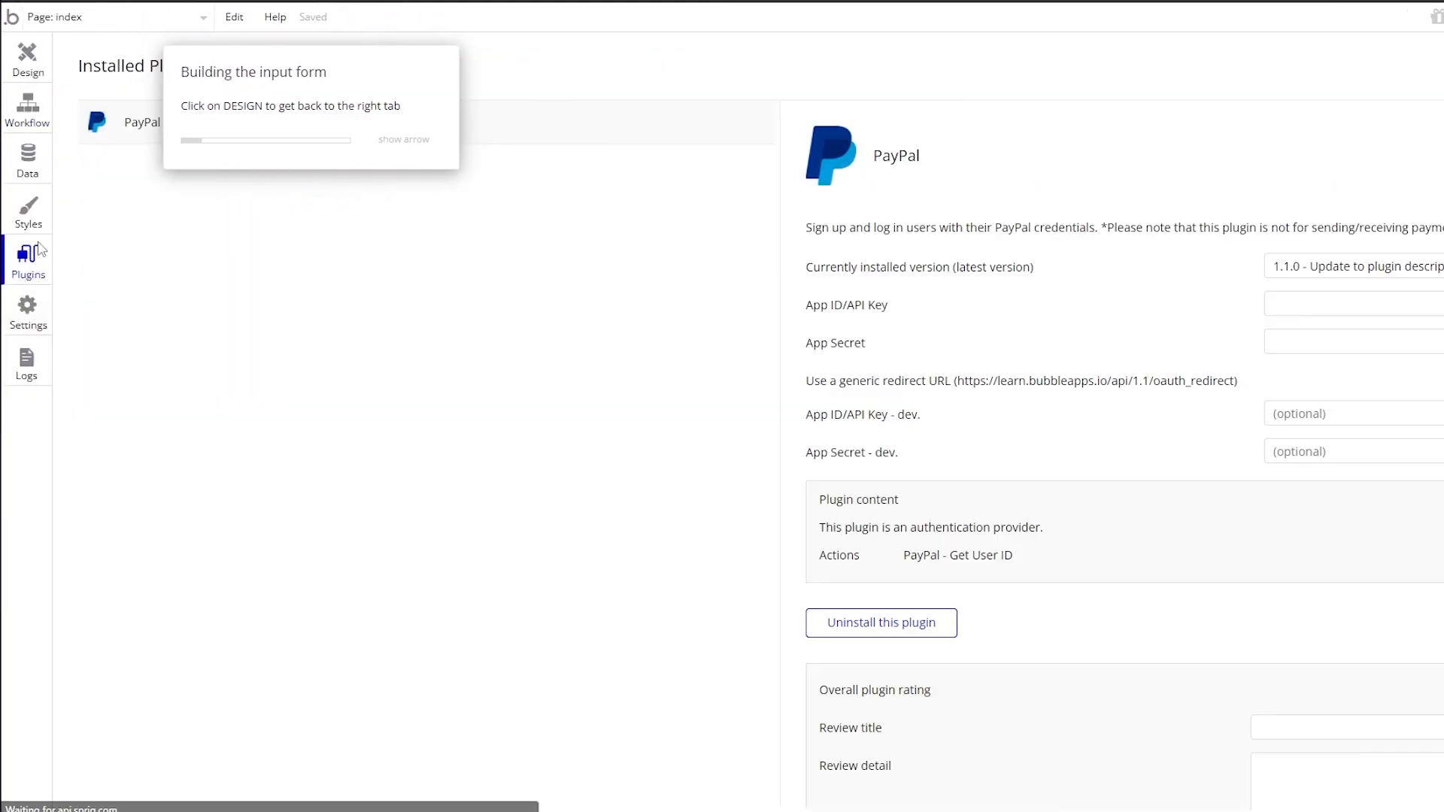
left_click(39, 220)
left_click(30, 158)
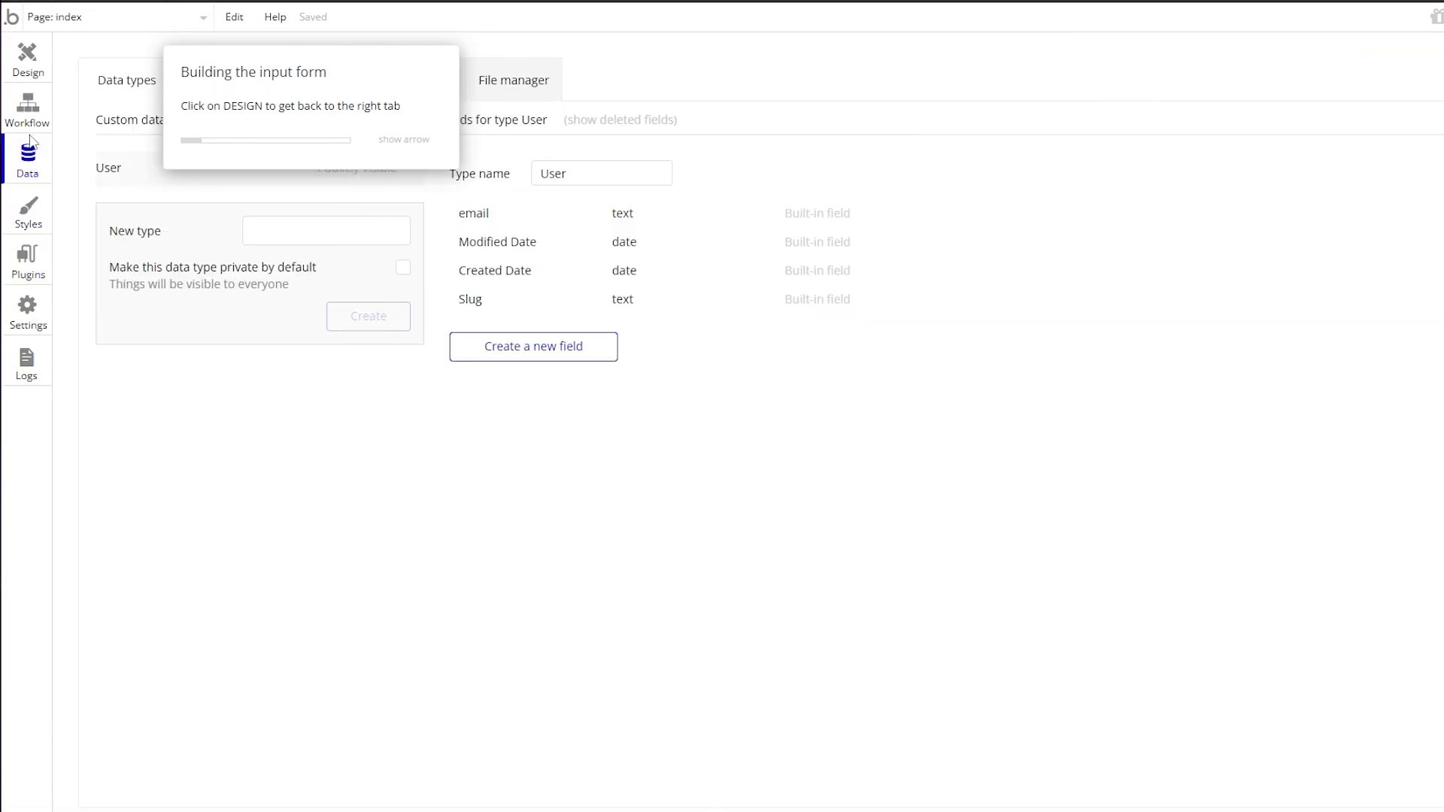
left_click(30, 79)
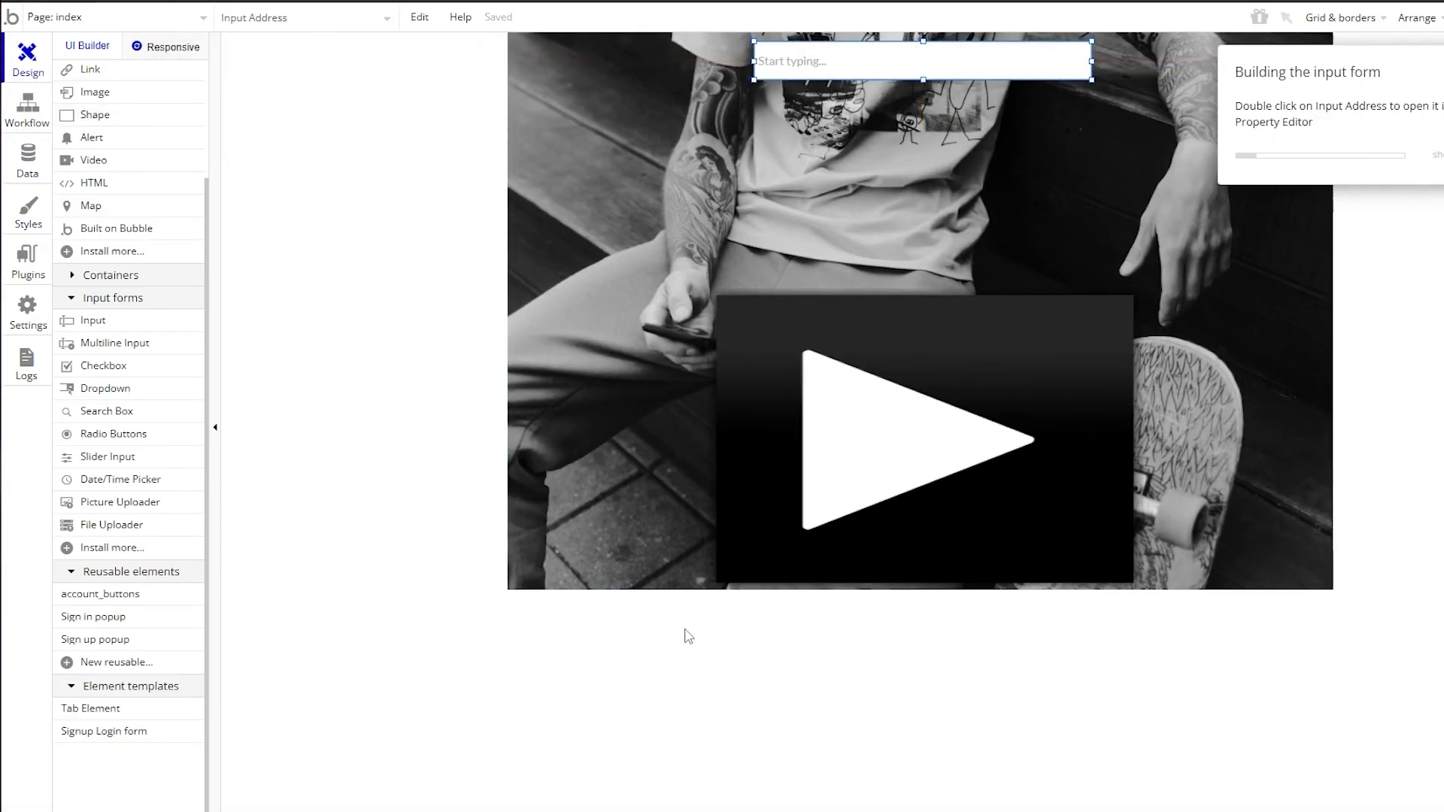